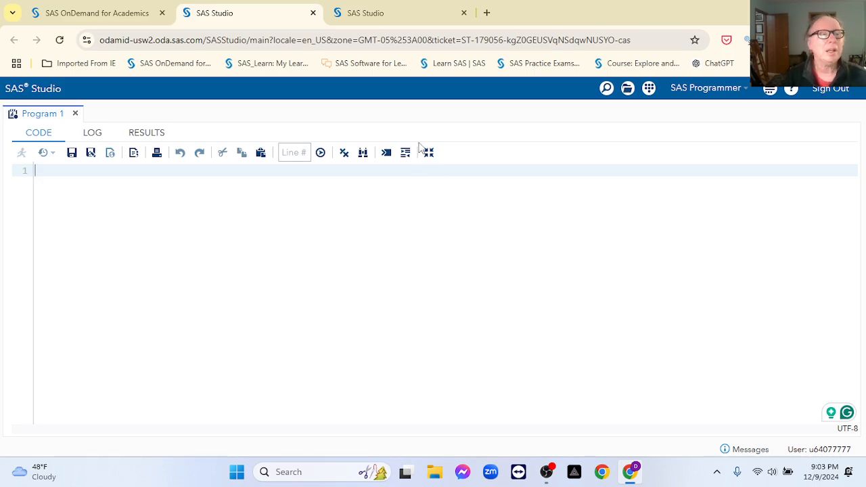
Step: Open File Explorer from the taskbar over SAS Studio's empty Program 1 editor
left_click(435, 472)
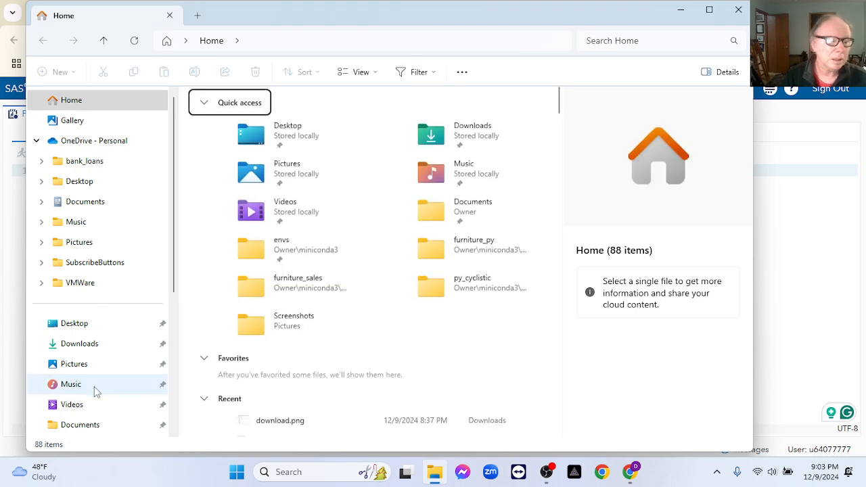
Step: Browse Documents › GitHub › ow_energy_data and open the energy-data.xlsx workbook
left_click(98, 424)
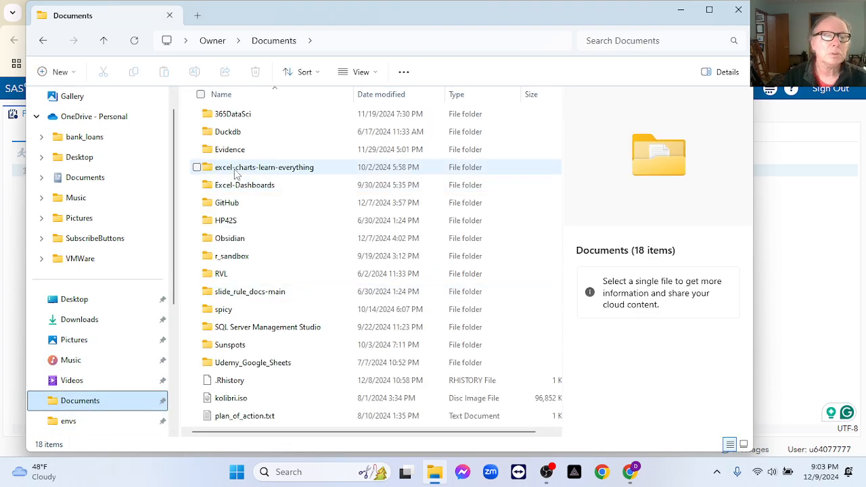
double_click(233, 202)
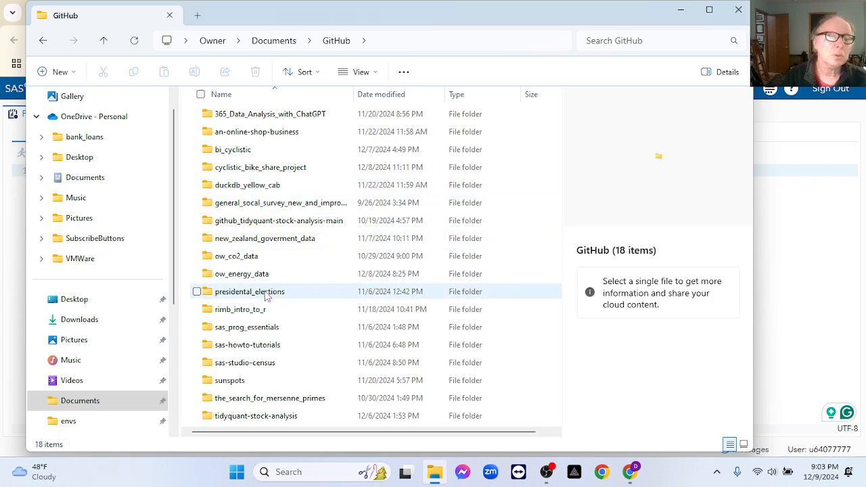
double_click(238, 274)
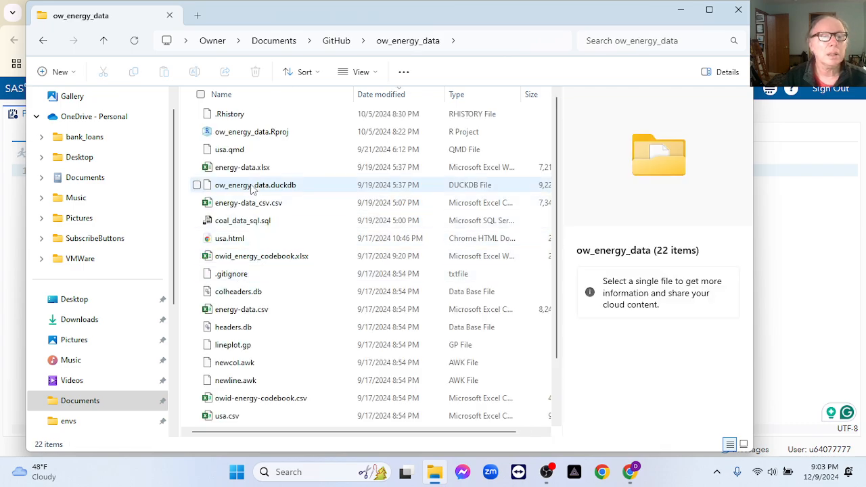
left_click(238, 172)
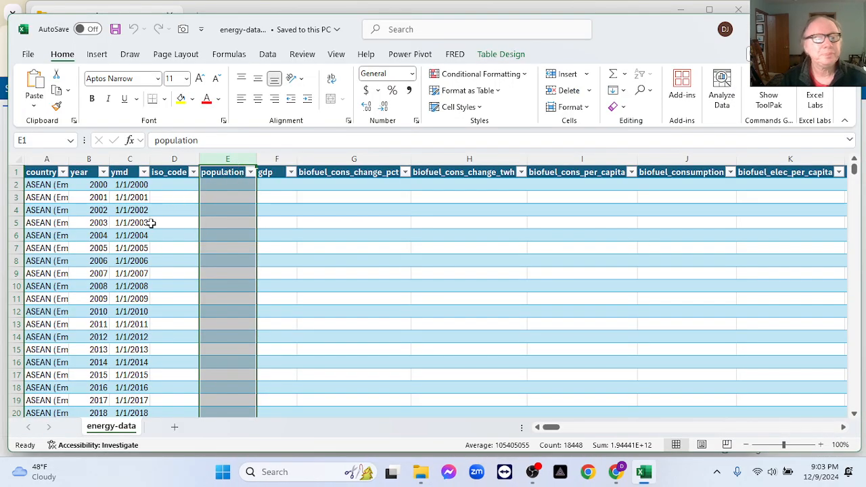
Step: Autofit column A to the country names and leave the iso_code filter unchanged
double_click(69, 159)
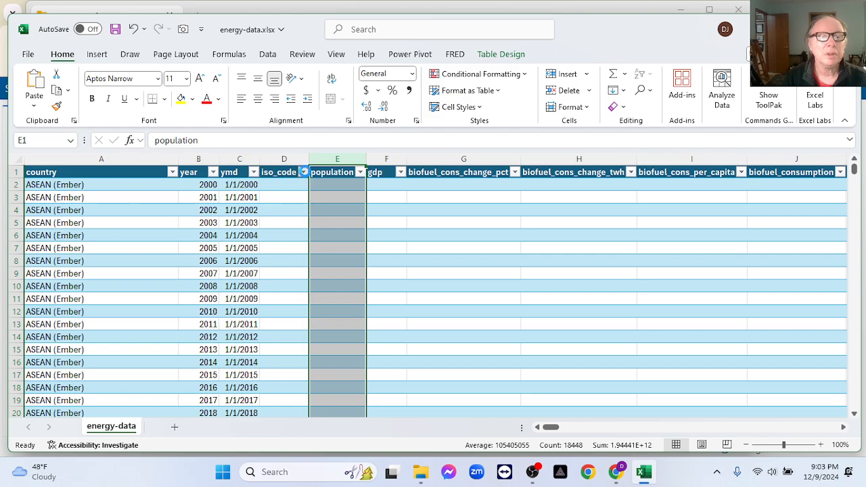
left_click(303, 171)
left_click_drag(287, 340, 283, 384)
left_click(282, 440)
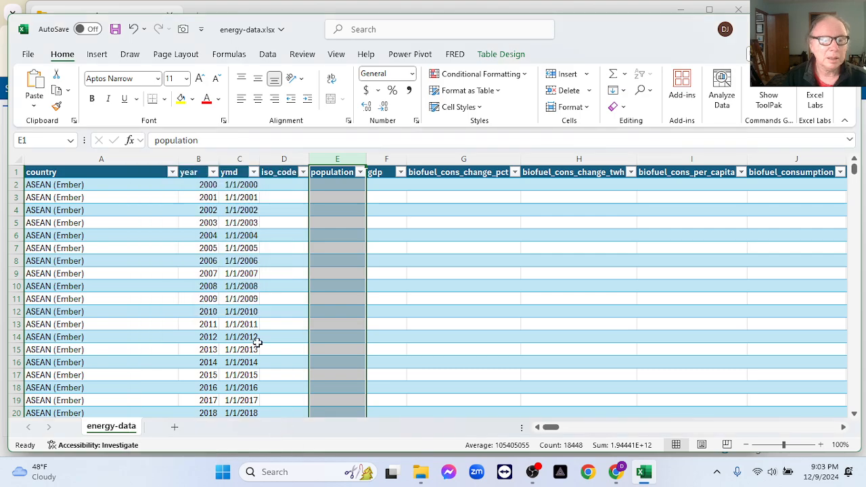
Step: Filter the country column to show only High-income countries, searching 'income'
left_click(172, 172)
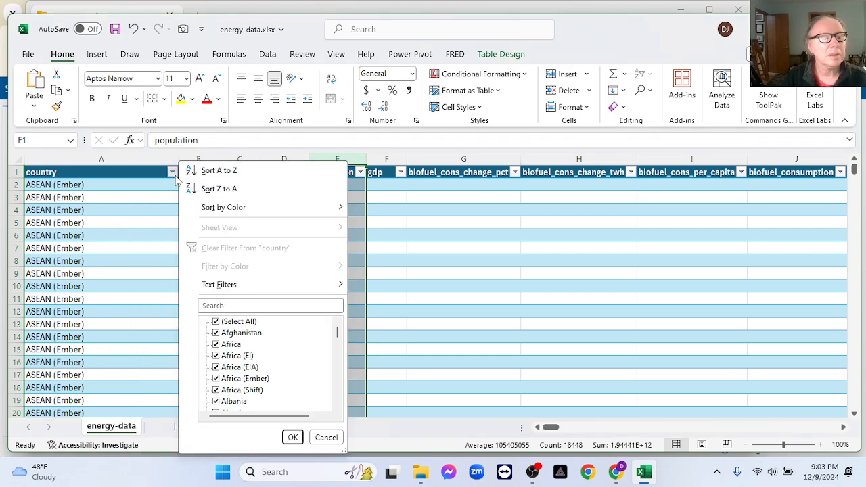
left_click(276, 304)
type("income")
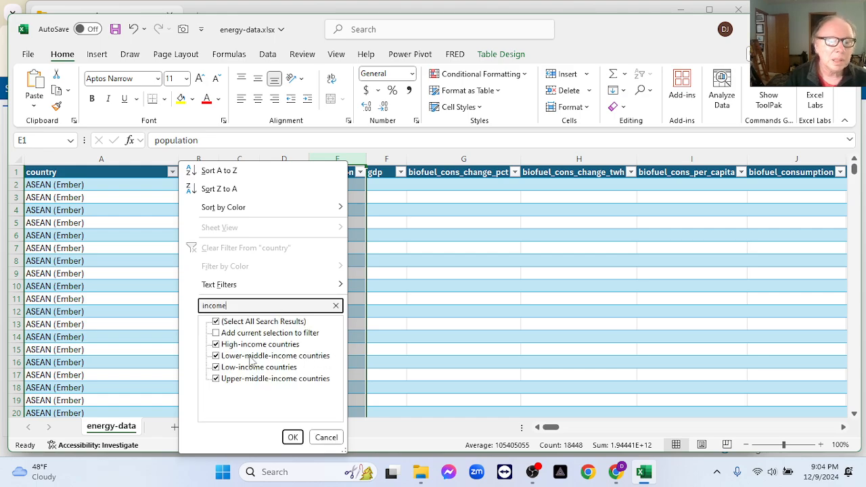
left_click(215, 322)
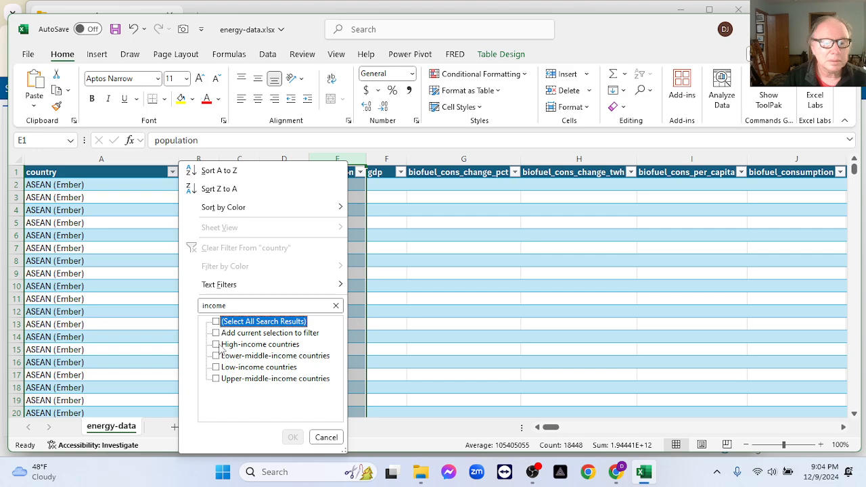
left_click(216, 344)
left_click(293, 437)
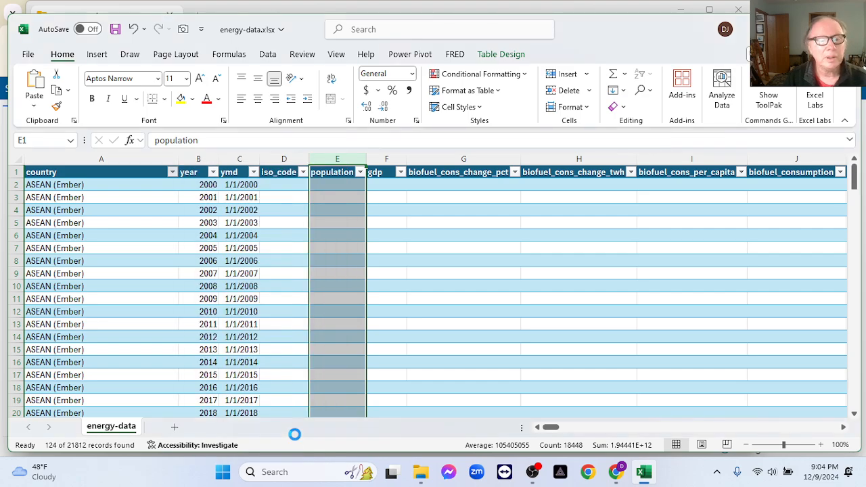
left_click(288, 159)
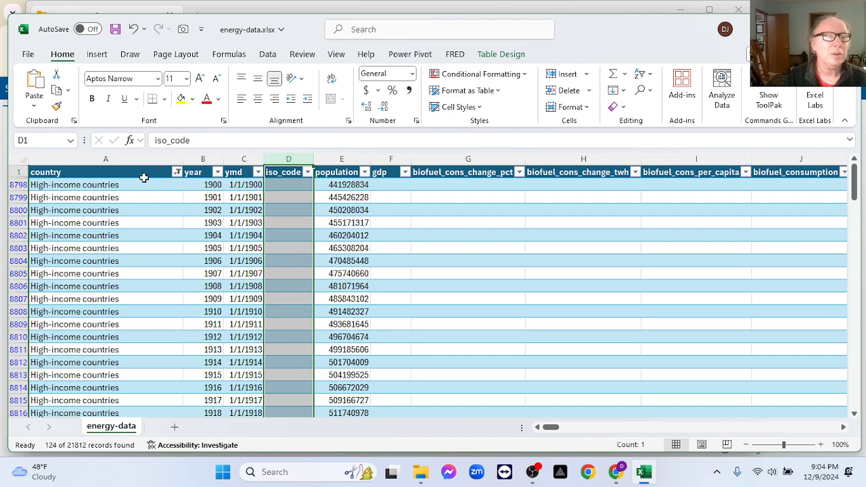
Step: Switch the country filter to World only, then close Excel without saving
left_click(178, 173)
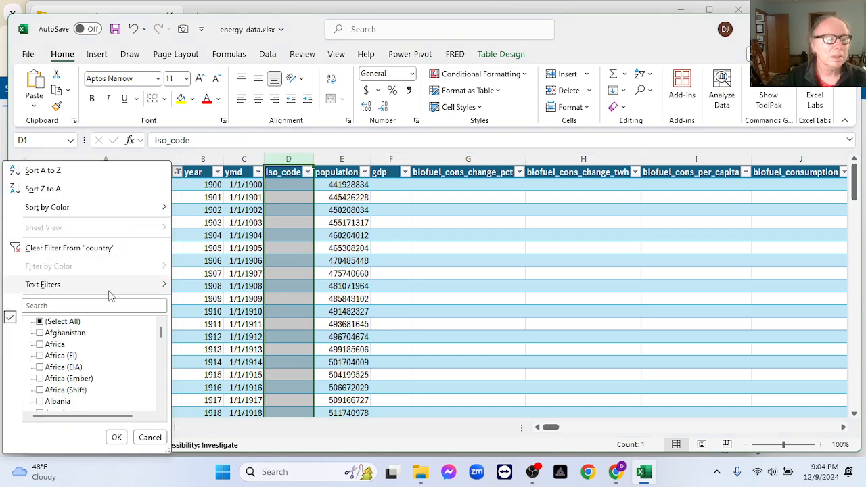
left_click(90, 306)
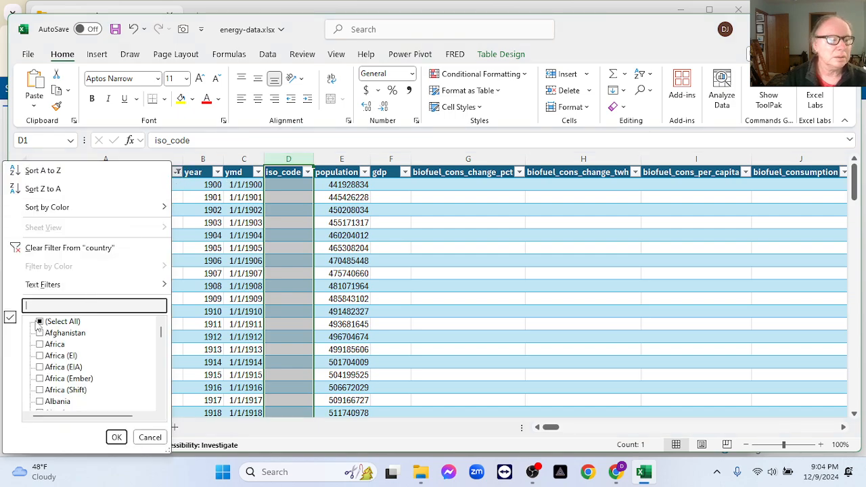
left_click(39, 322)
left_click(68, 306)
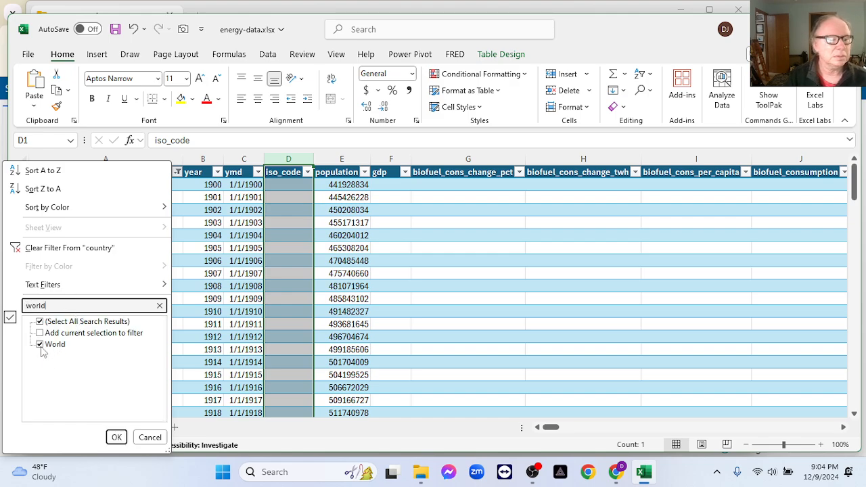
left_click(39, 322)
left_click(40, 345)
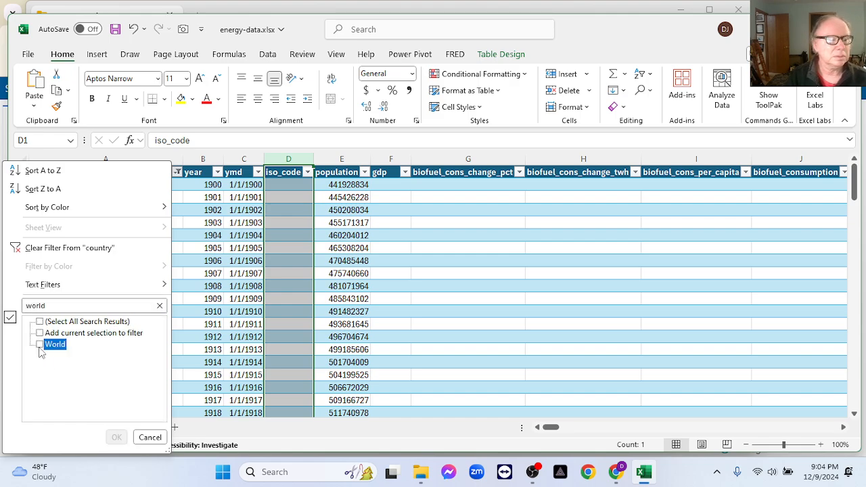
left_click(116, 437)
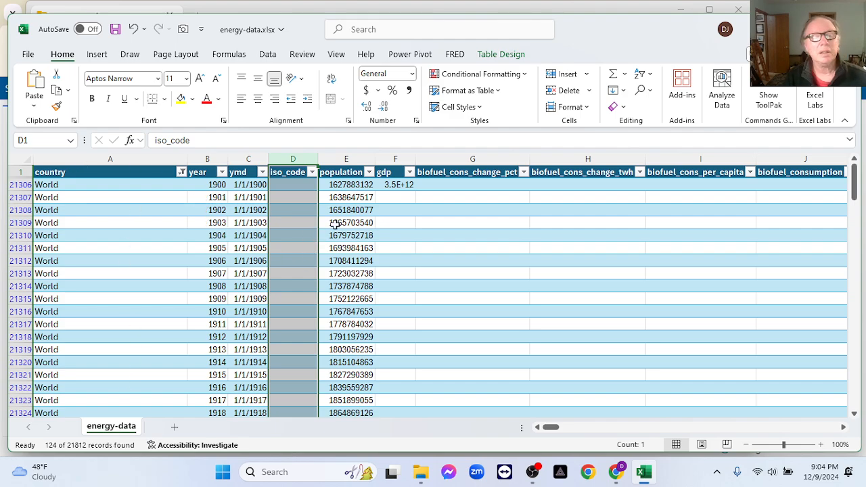
key("alt+F4")
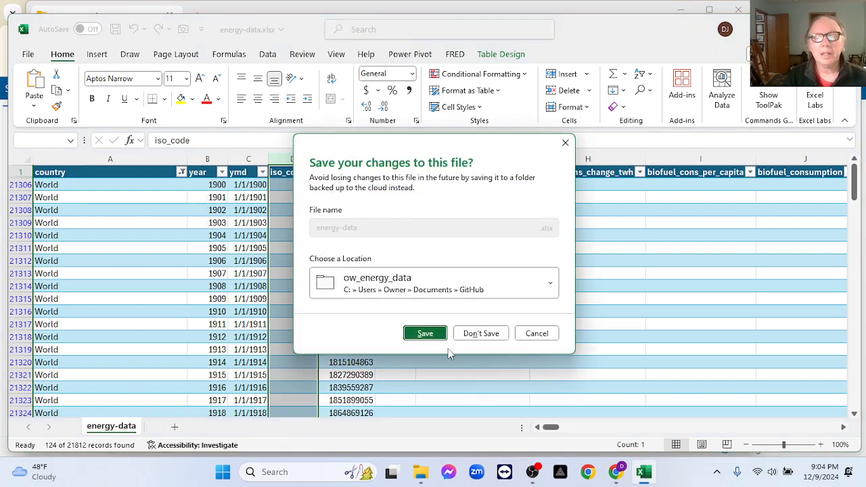
left_click(475, 336)
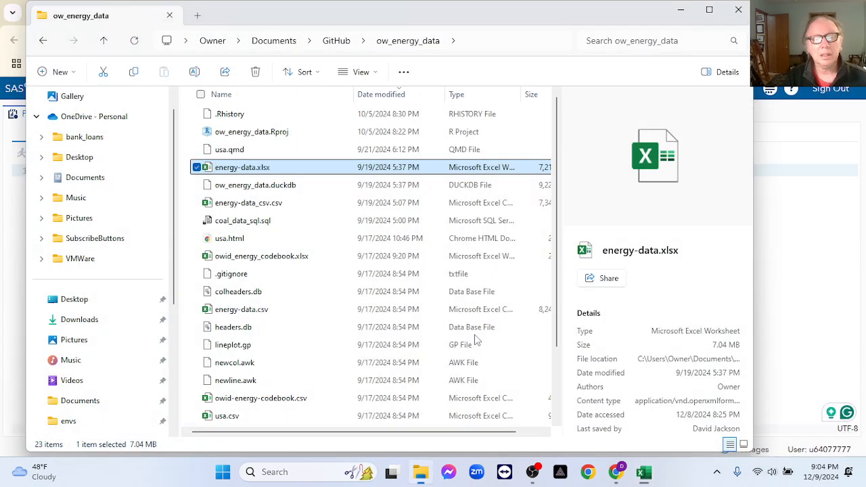
Step: Close File Explorer and show SAS Studio's navigation pane with Tasks and Utilities expanded
left_click(738, 10)
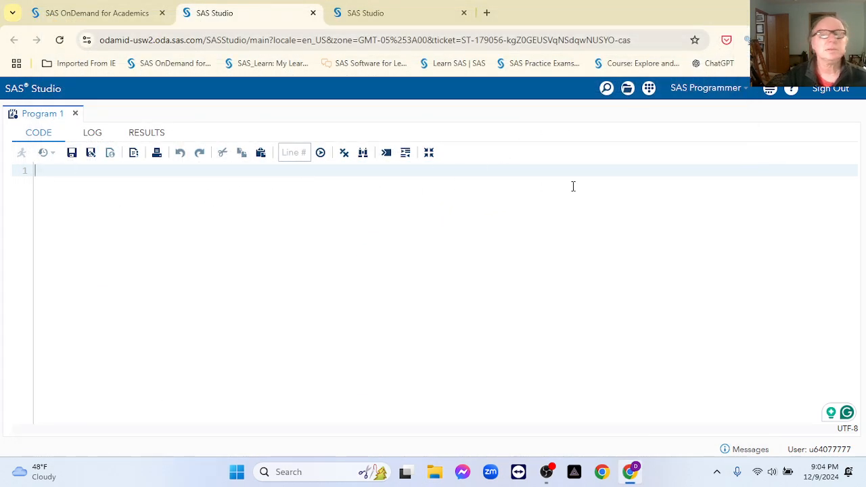
left_click(769, 89)
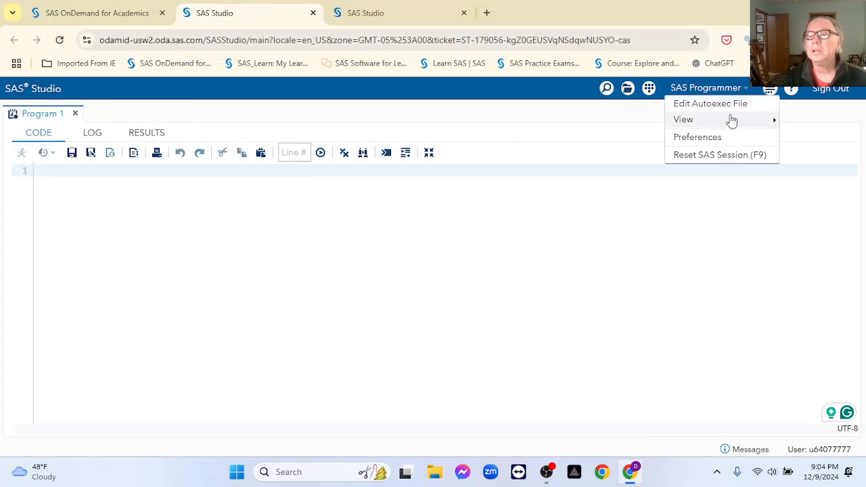
mouse_move(685, 127)
left_click(643, 121)
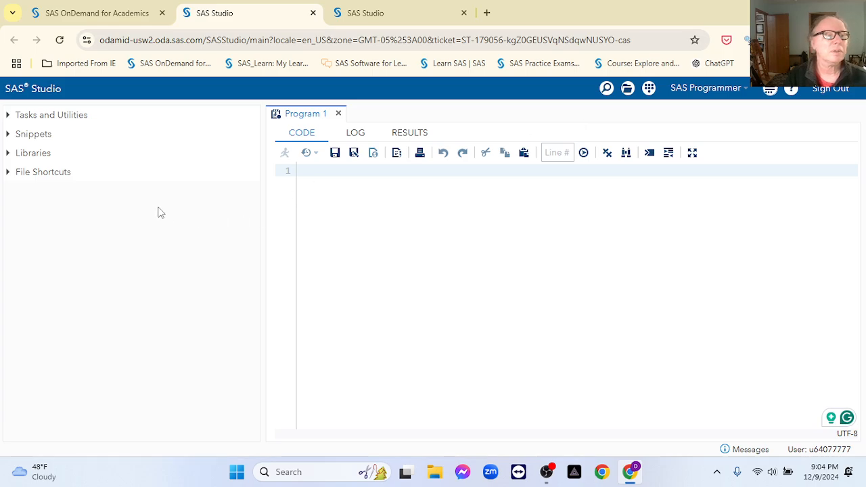
left_click(9, 117)
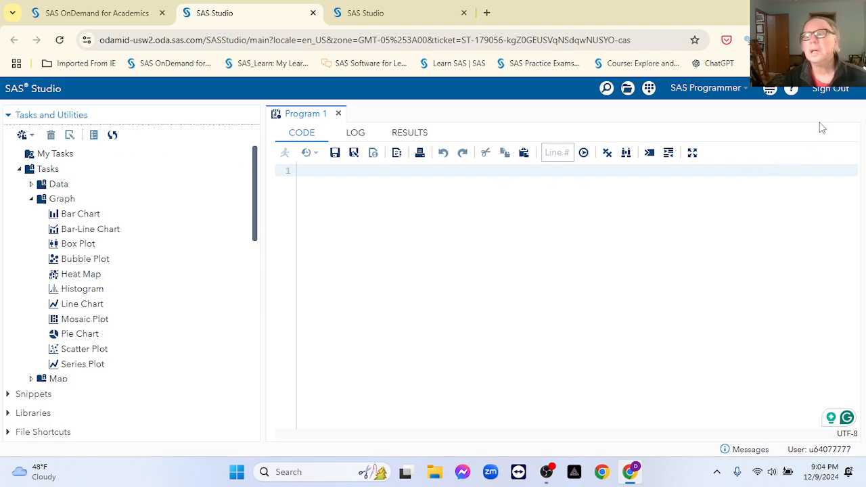
Step: Add Server Files and Folders to the pane and expand its home file tree
left_click(770, 89)
mouse_move(751, 120)
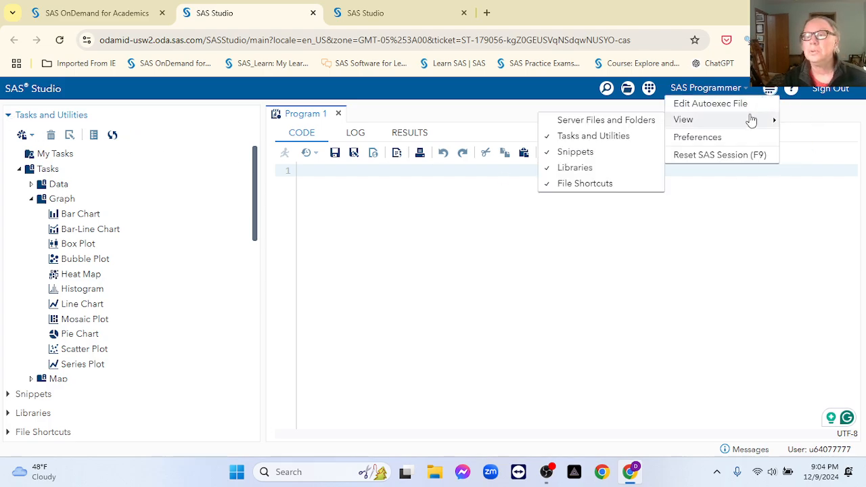
left_click(643, 120)
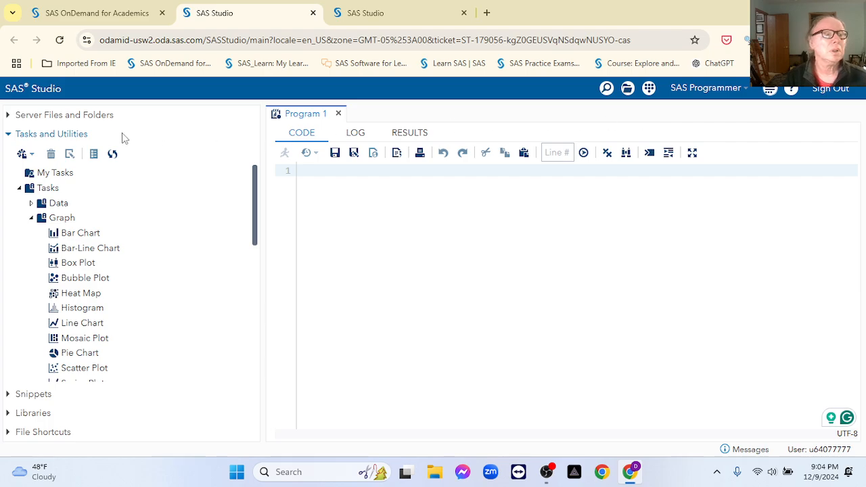
left_click(8, 116)
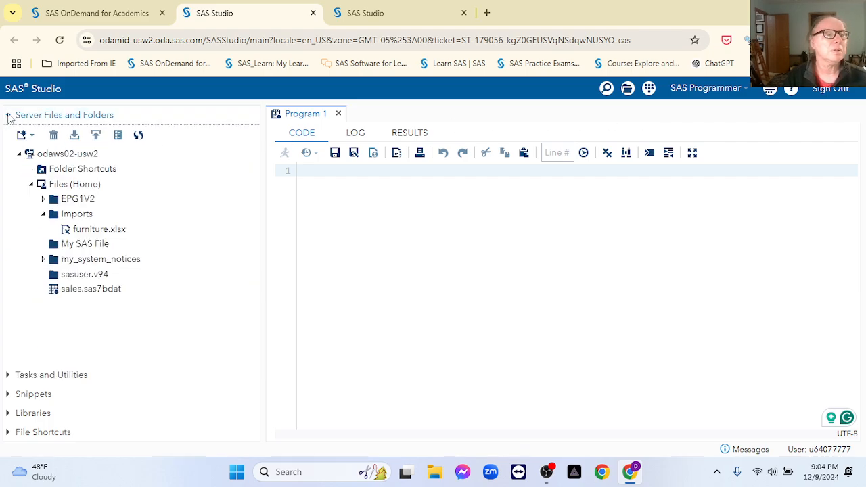
Step: Start an upload into the Imports folder on the server
left_click(66, 214)
left_click(96, 135)
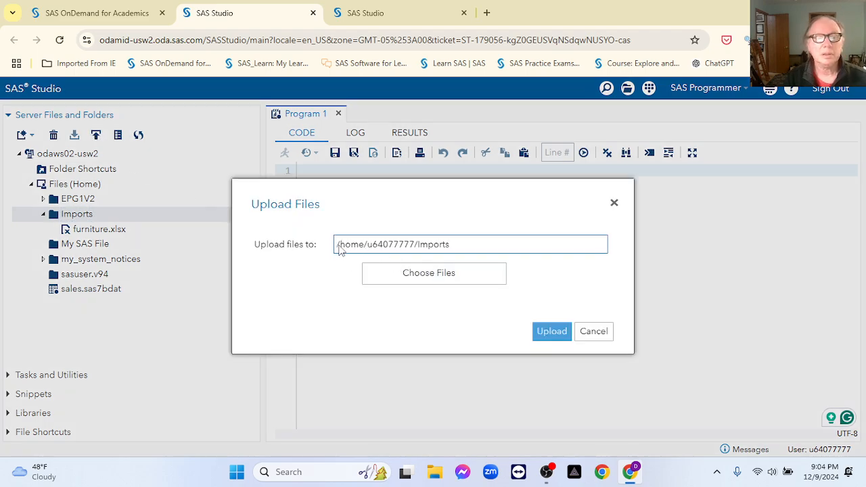
left_click_drag(340, 249, 416, 251)
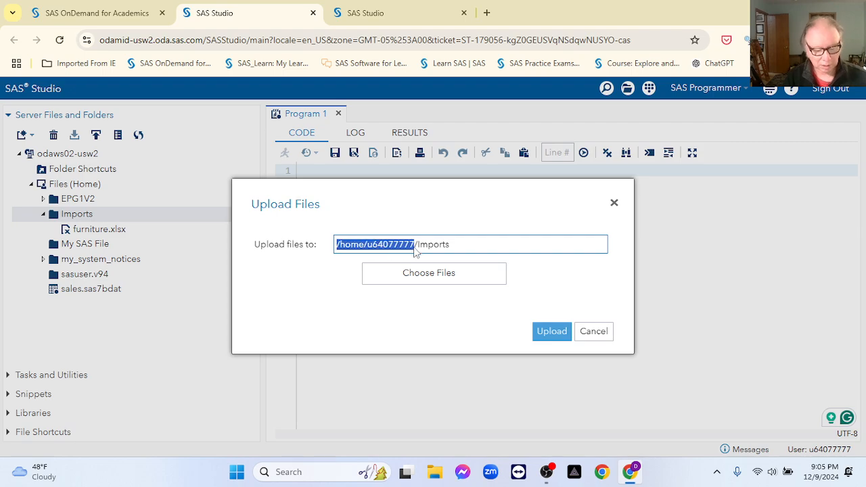
Step: Choose energy-data.xlsx from Documents › GitHub › ow_energy_data and upload it
left_click(449, 272)
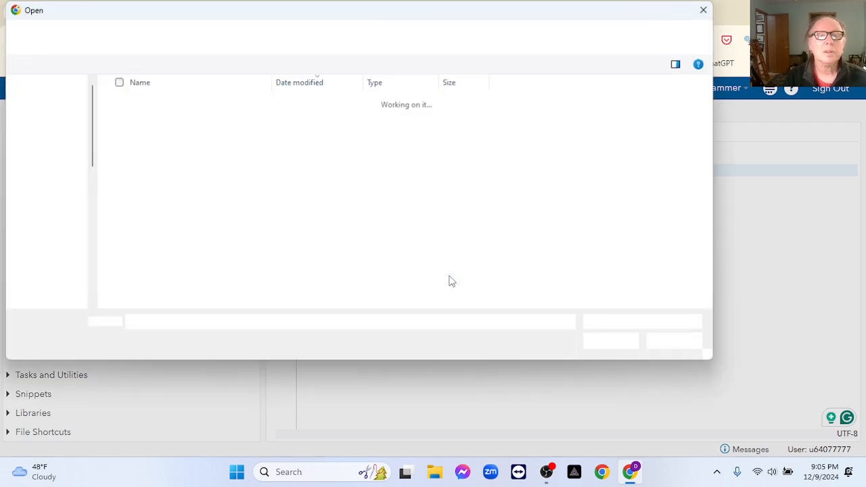
scroll(68, 246, "down", 2)
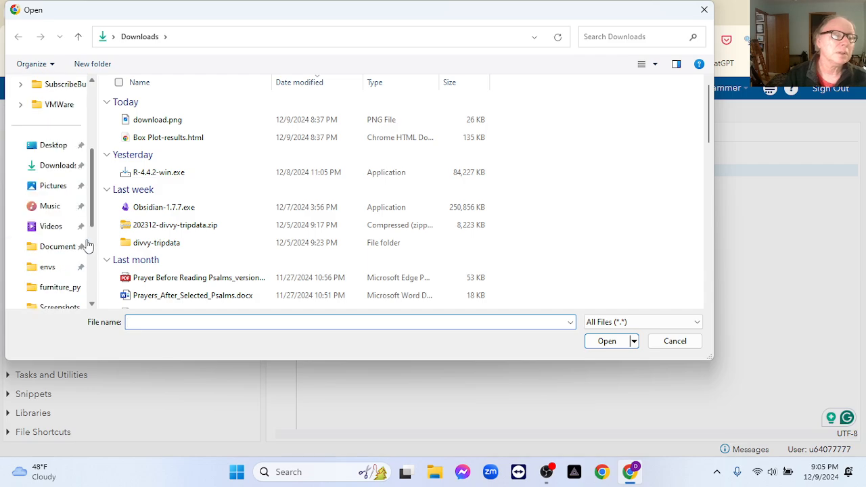
left_click(66, 249)
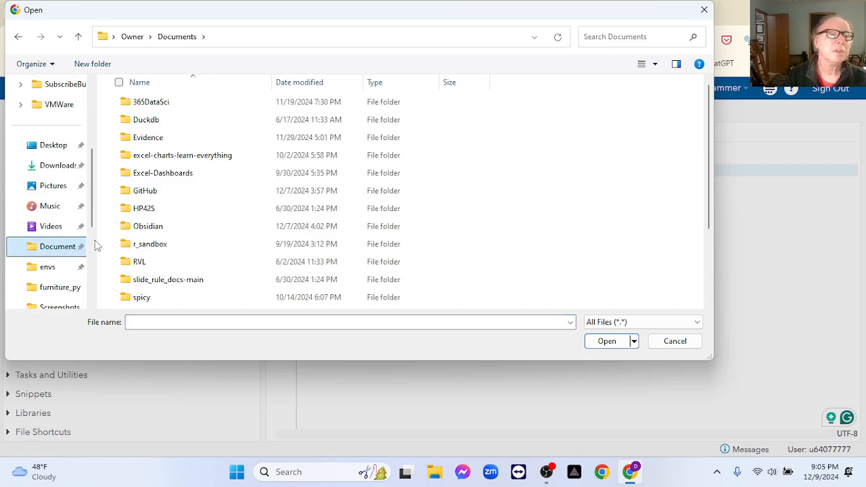
left_click(161, 196)
double_click(161, 196)
scroll(213, 212, "down", 2)
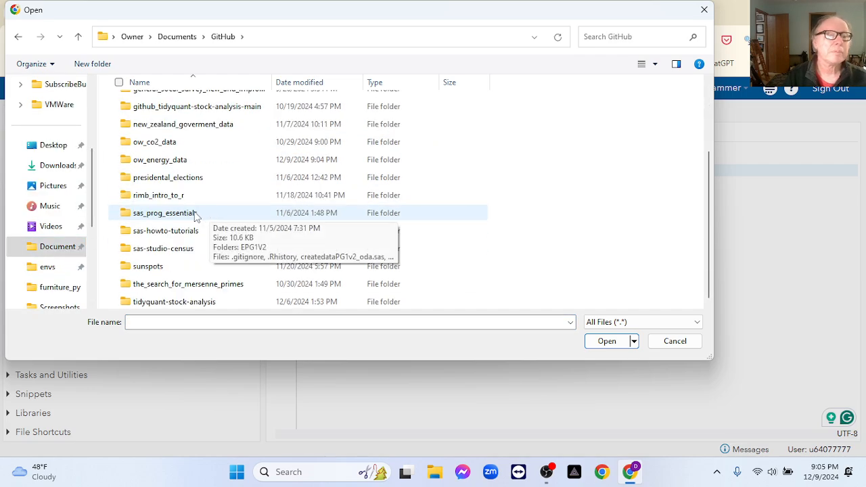
double_click(169, 161)
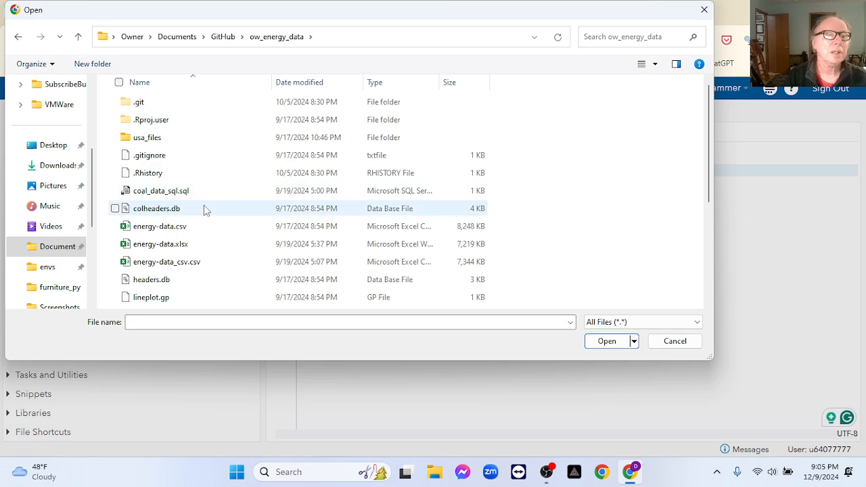
left_click(172, 249)
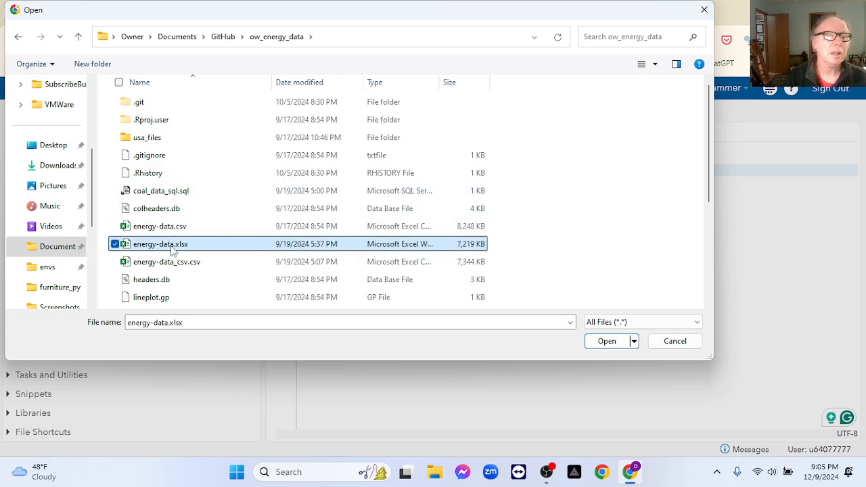
left_click(589, 345)
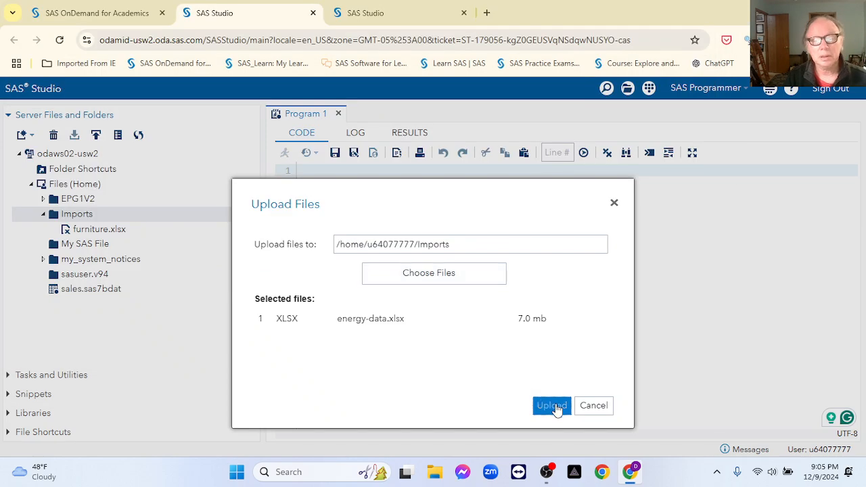
left_click(553, 406)
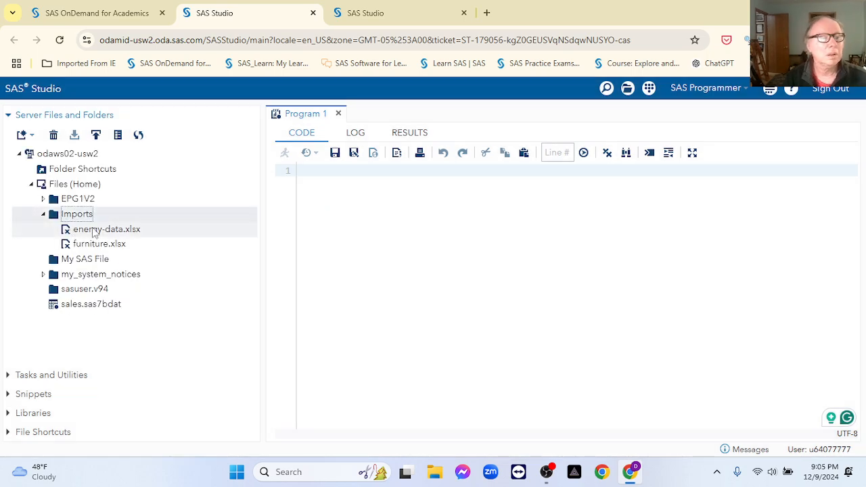
Step: Define library R_WORLD with the pasted home folder path, re-created at every start-up
left_click(10, 414)
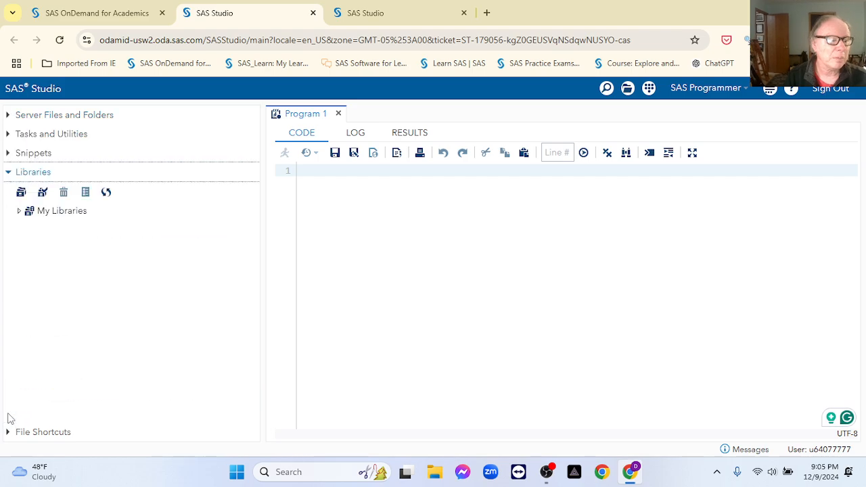
left_click(20, 211)
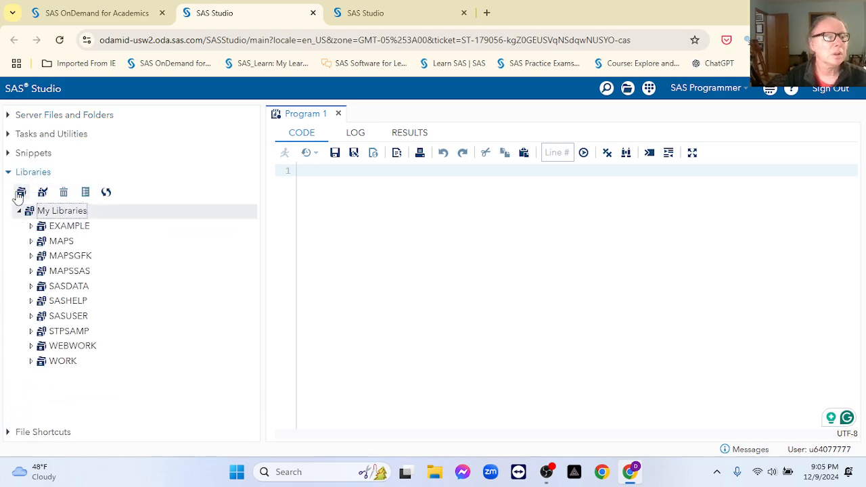
left_click(21, 192)
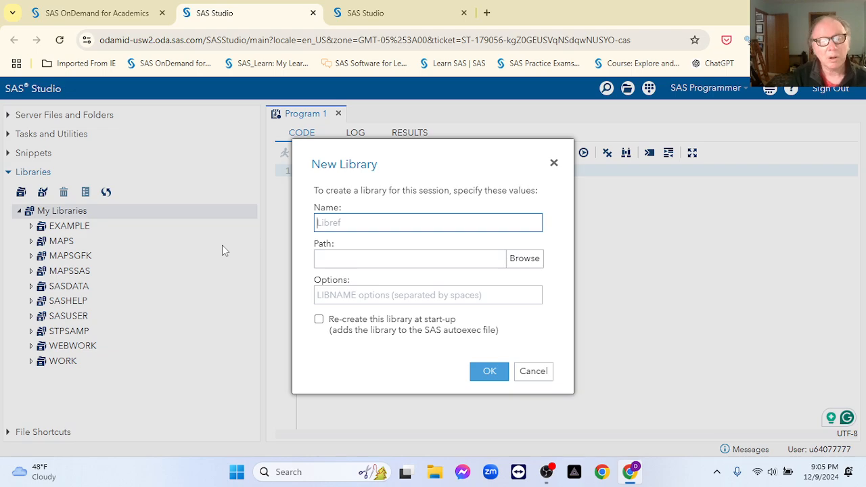
type("R_world")
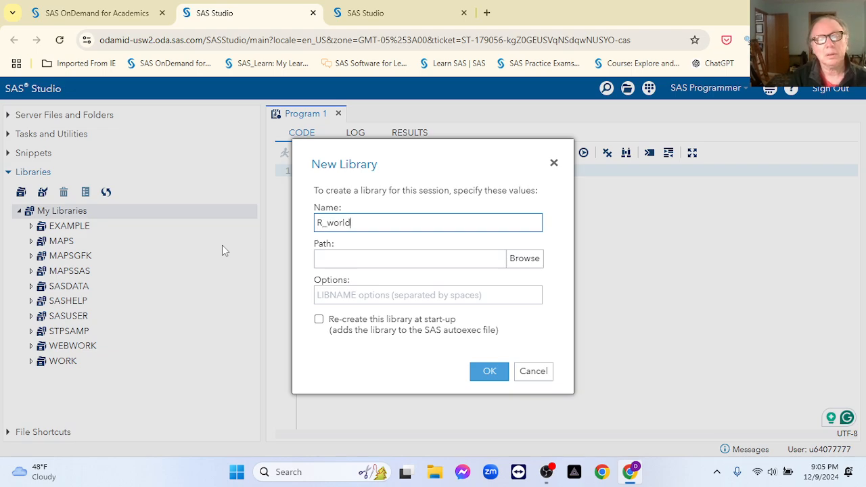
key("BackSpace")
key("BackSpace")
key("BackSpace")
key("BackSpace")
key("BackSpace")
type("WORLD")
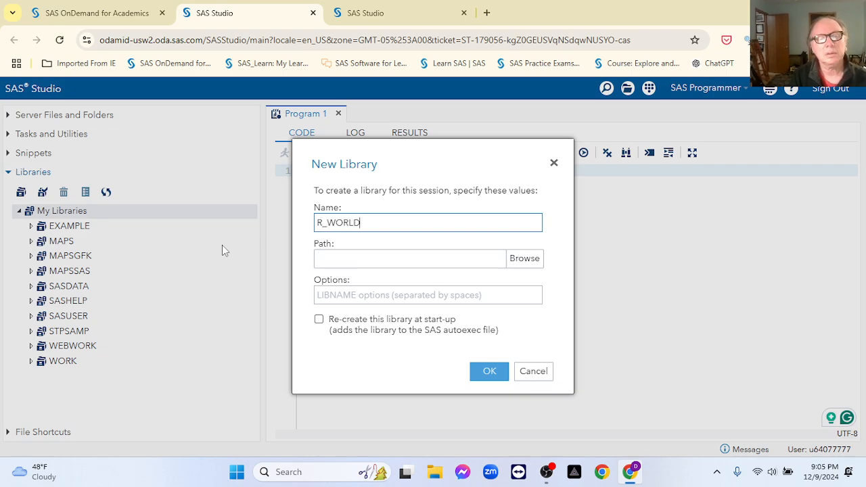
left_click(324, 261)
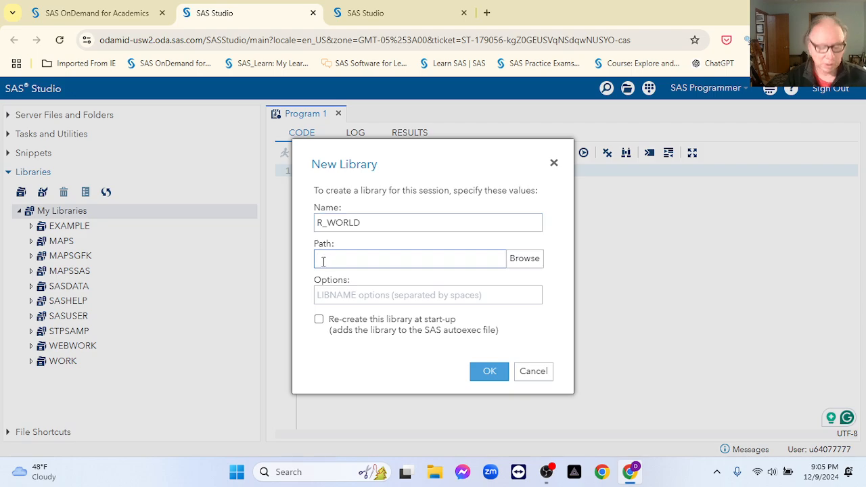
type("/home/u64077777")
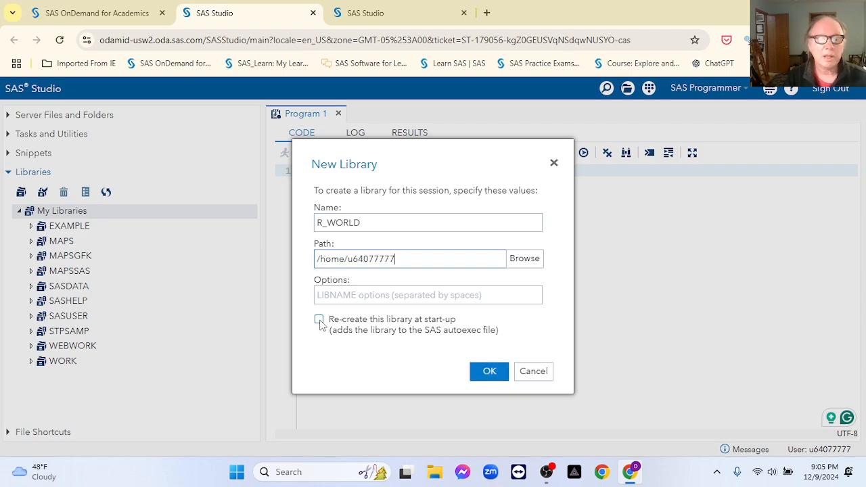
left_click(320, 320)
left_click(475, 376)
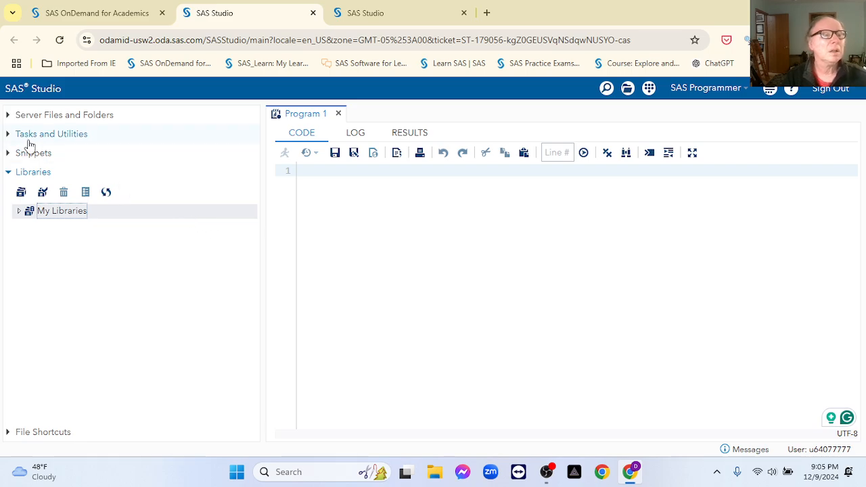
left_click(8, 116)
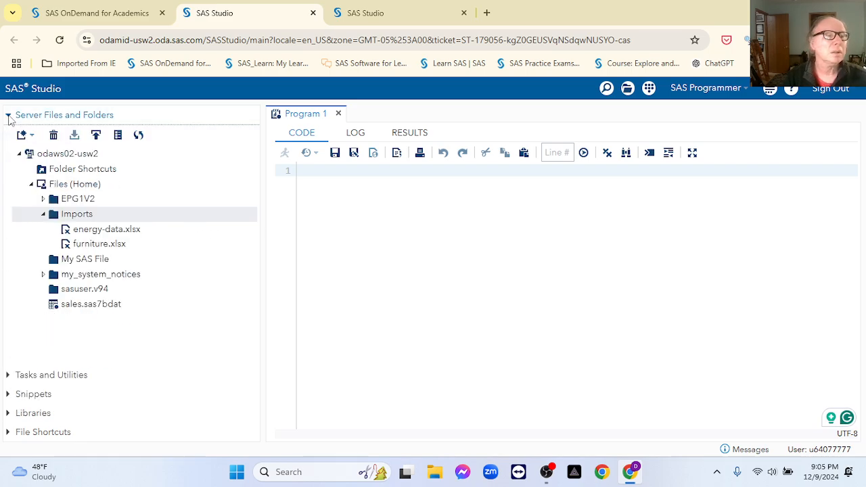
Step: Start importing energy-data.xlsx and set R_WORLD as the output library
right_click(112, 230)
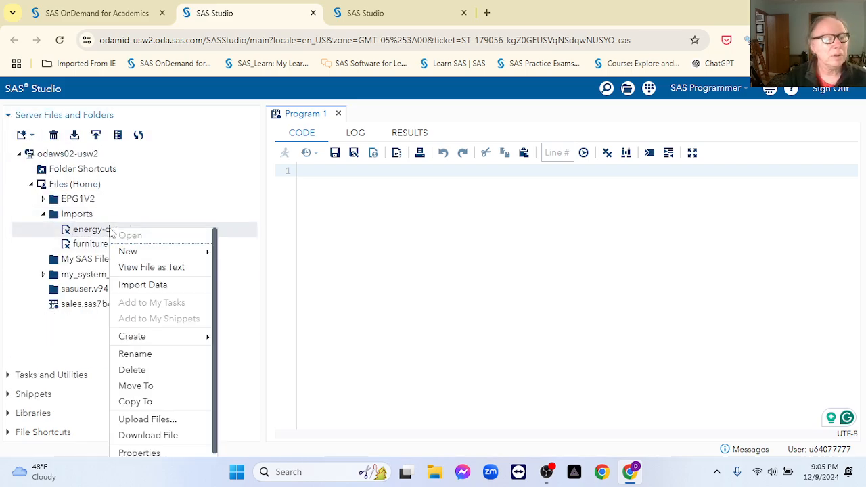
left_click(168, 287)
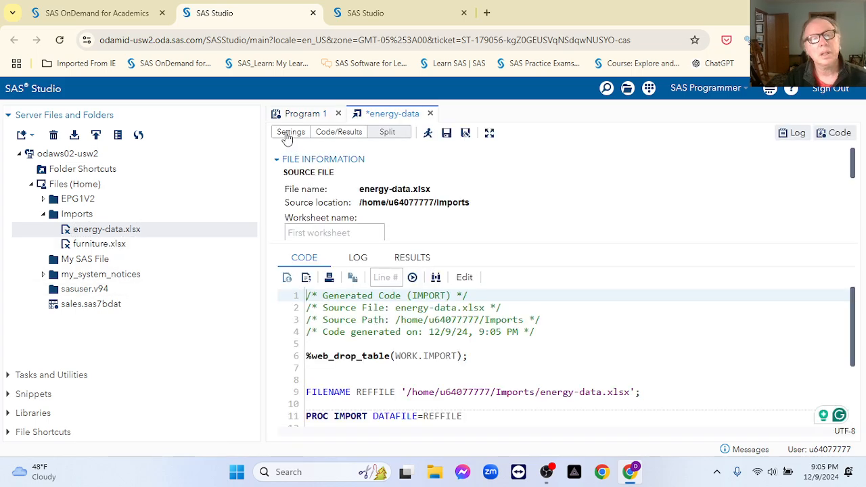
left_click(290, 132)
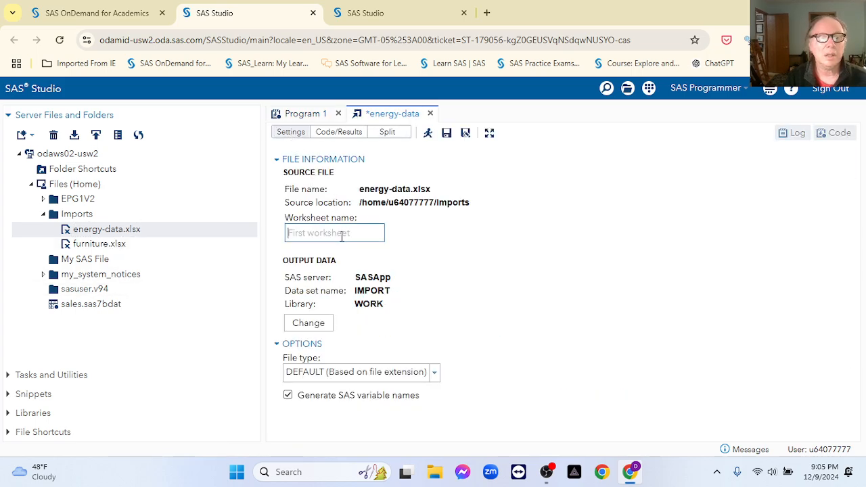
left_click(318, 326)
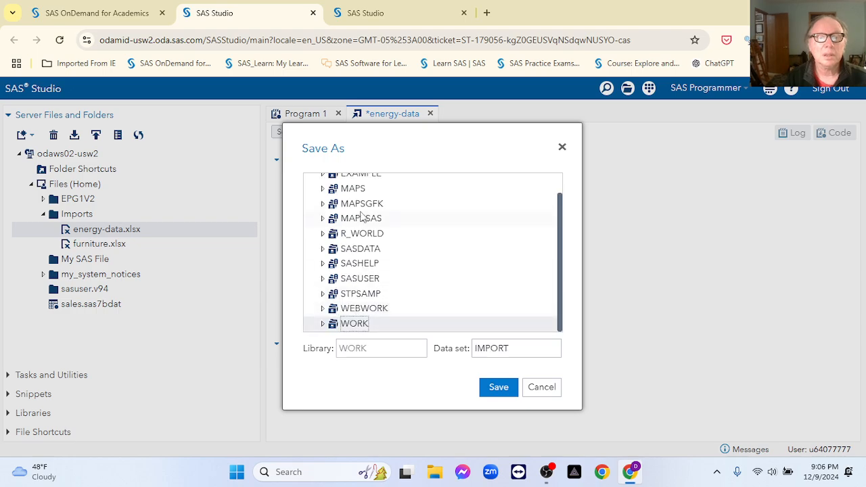
scroll(416, 246, "up", 1)
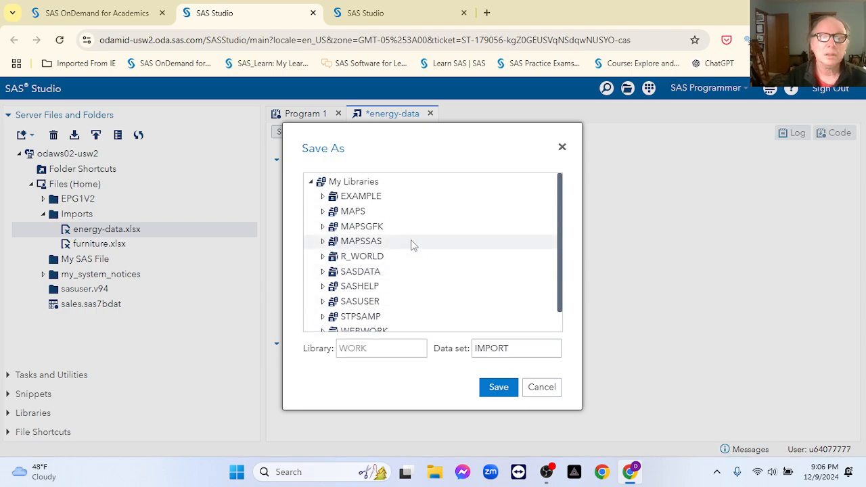
scroll(406, 244, "down", 1)
left_click(370, 237)
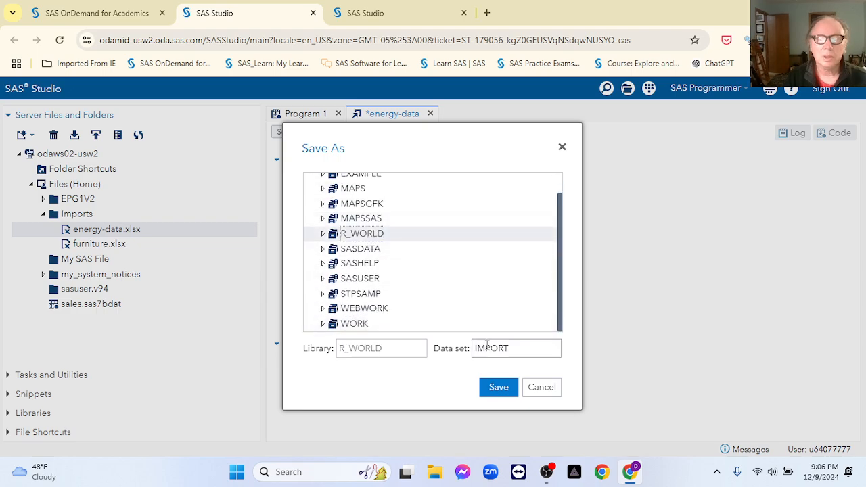
Step: Name the output data set energy_data and run the import
double_click(518, 348)
type("enge")
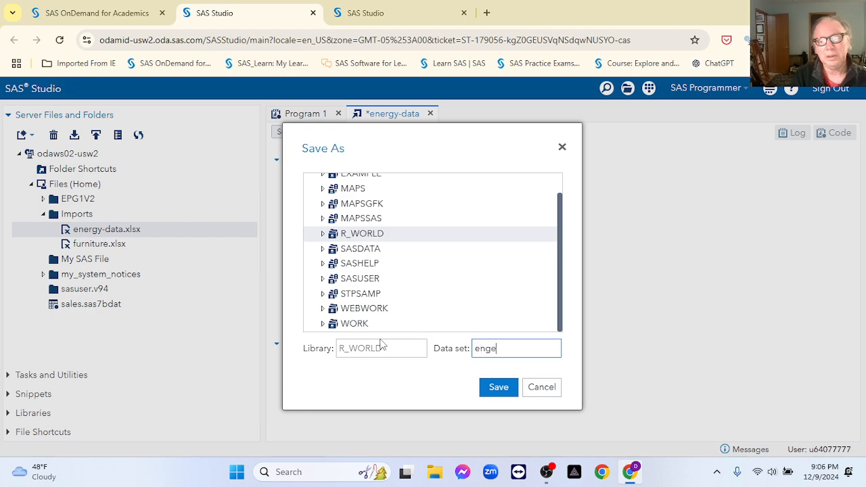
type("ry-dat")
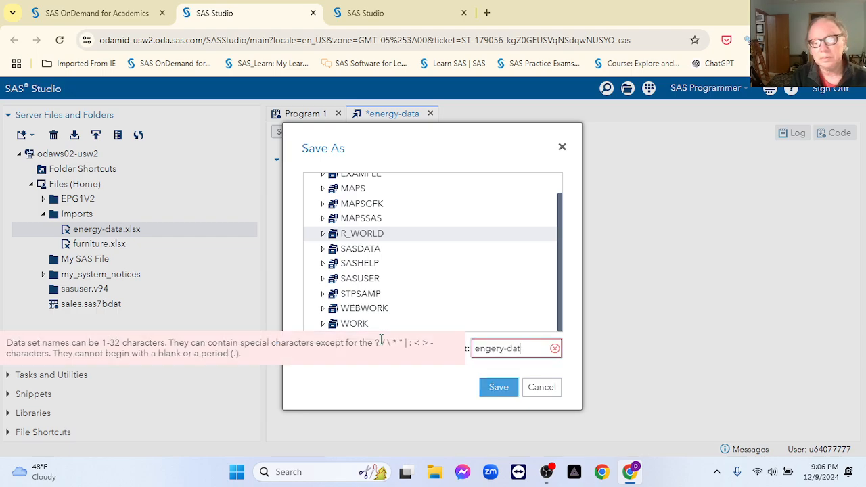
key("BackSpace")
key("BackSpace")
key("BackSpace")
key("BackSpace")
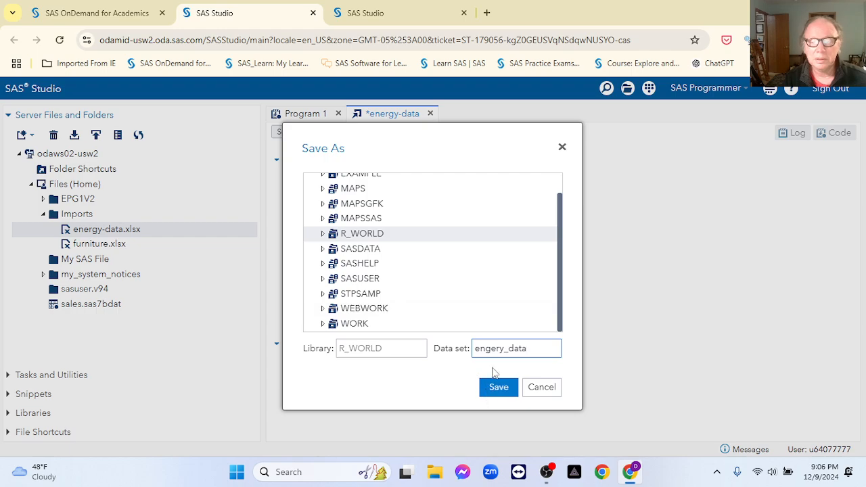
key("BackSpace")
key("BackSpace")
key("BackSpace")
key("BackSpace")
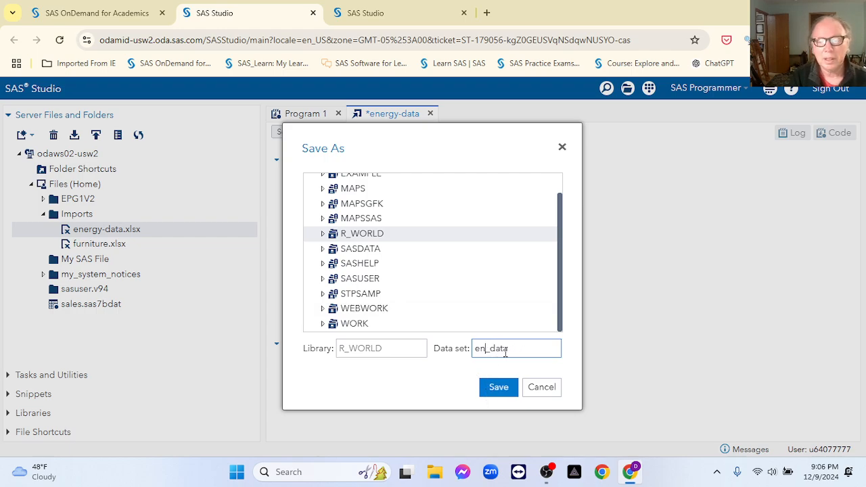
type("ergy")
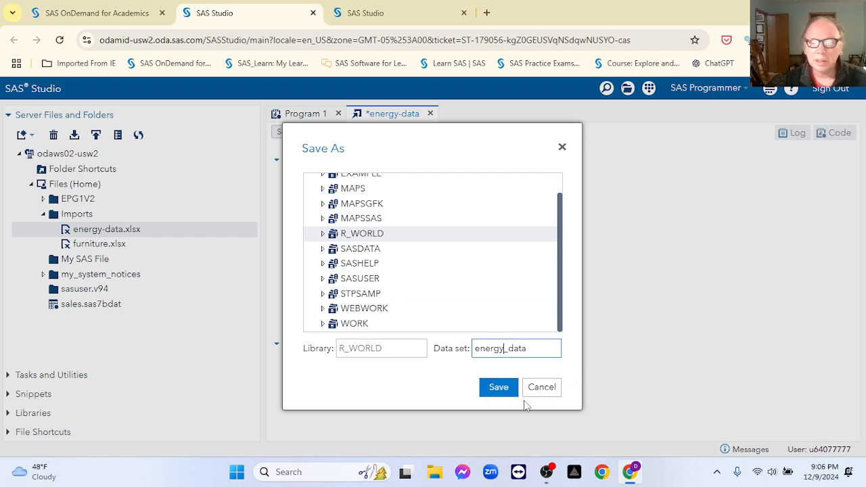
left_click(498, 387)
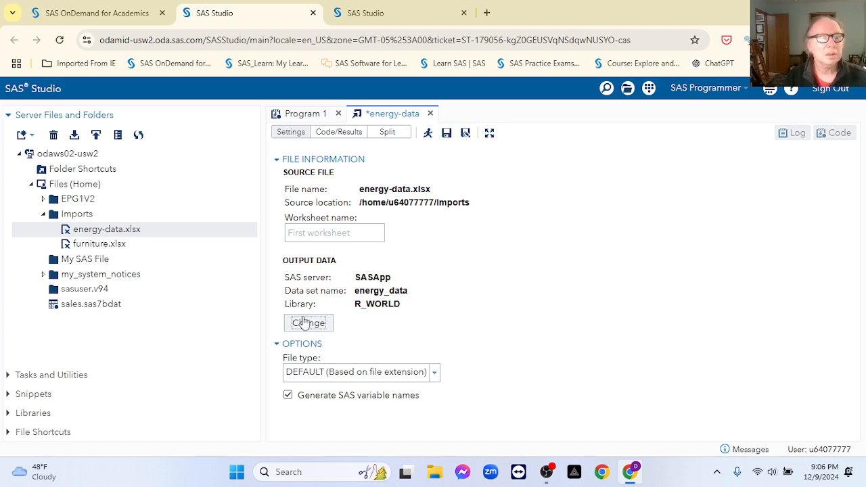
left_click(428, 133)
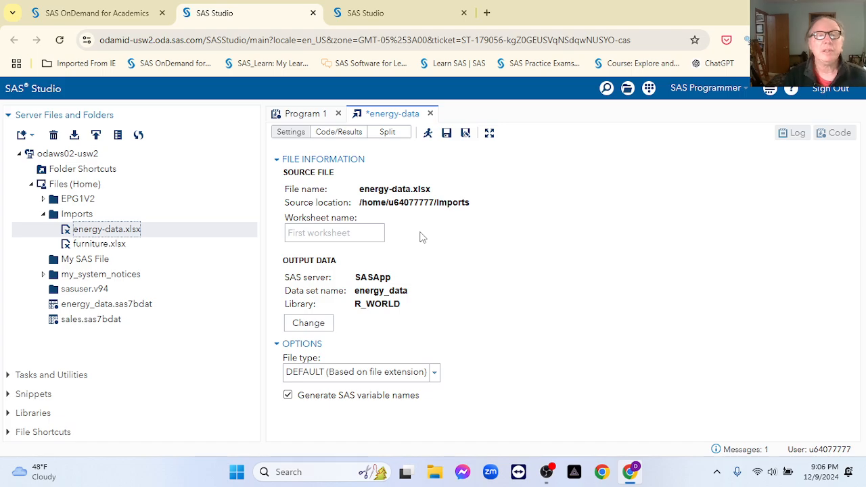
Step: Discard the import tab and preview the ENERGY_DATA table in R_WORLD
left_click(431, 115)
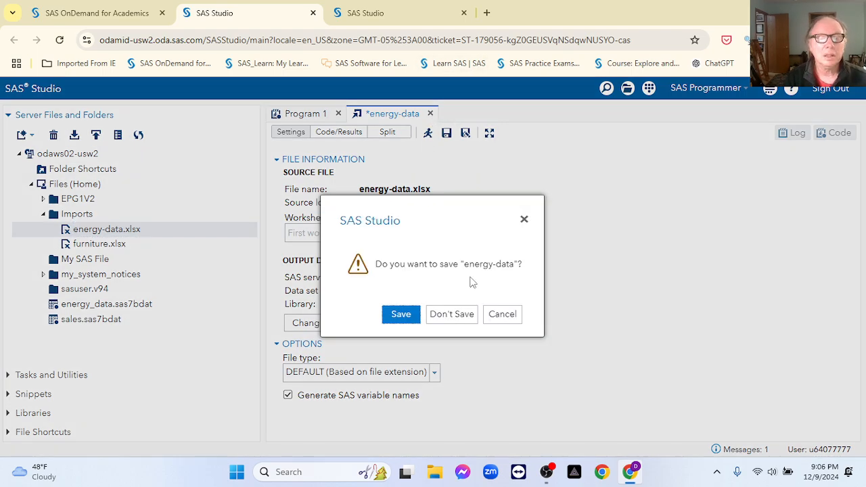
left_click(461, 313)
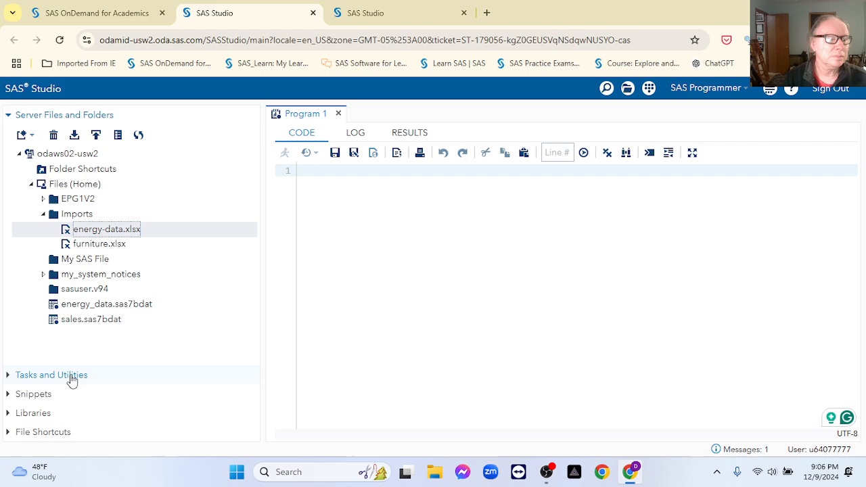
left_click(10, 413)
left_click(19, 211)
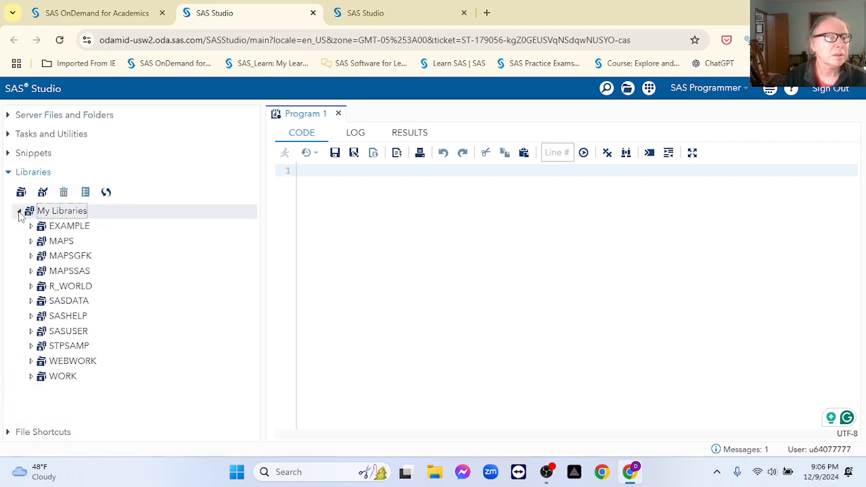
left_click(31, 286)
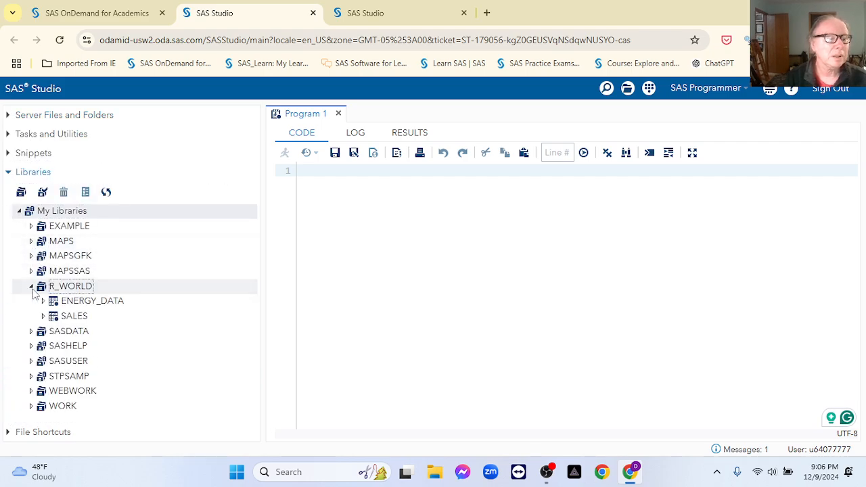
double_click(101, 305)
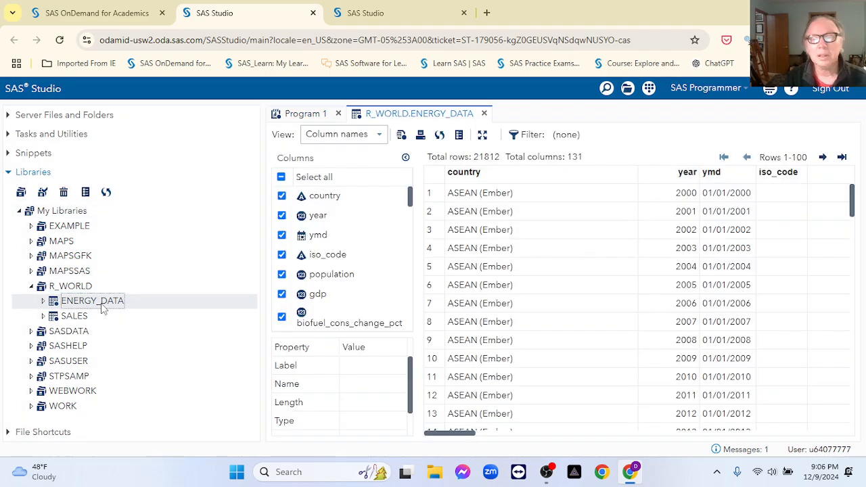
left_click(484, 114)
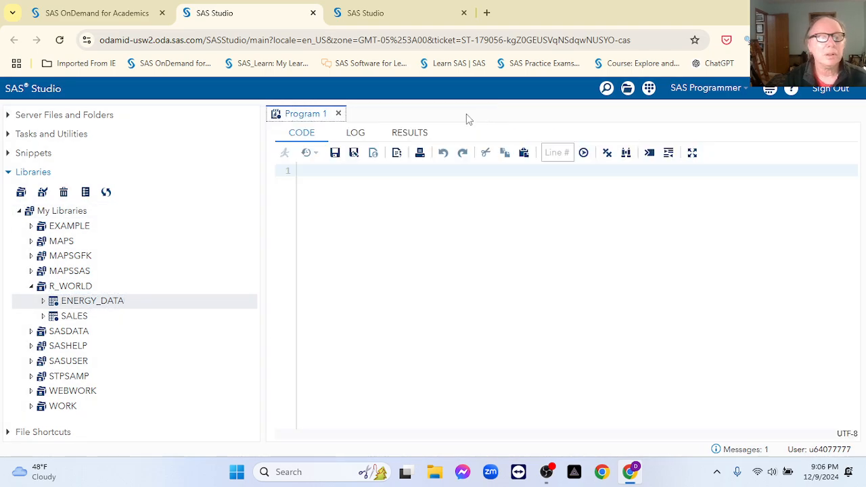
Step: Delete the SALES table from the R_WORLD library
left_click(84, 322)
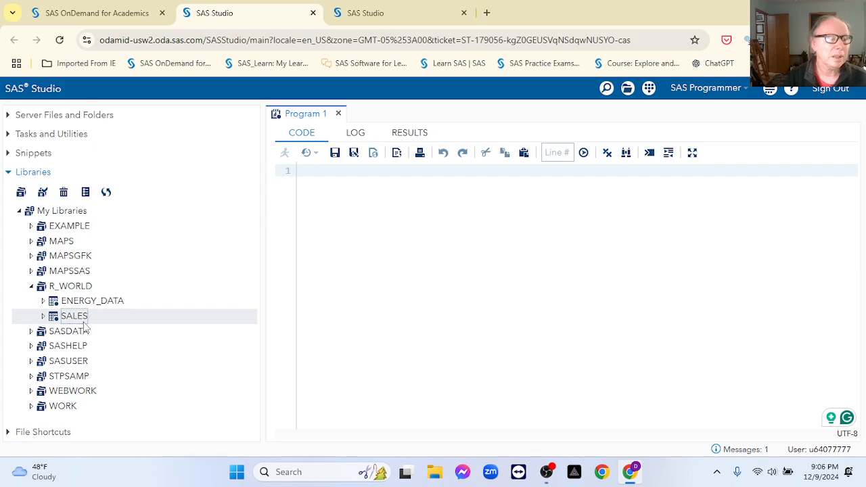
right_click(84, 323)
left_click(112, 348)
left_click(491, 308)
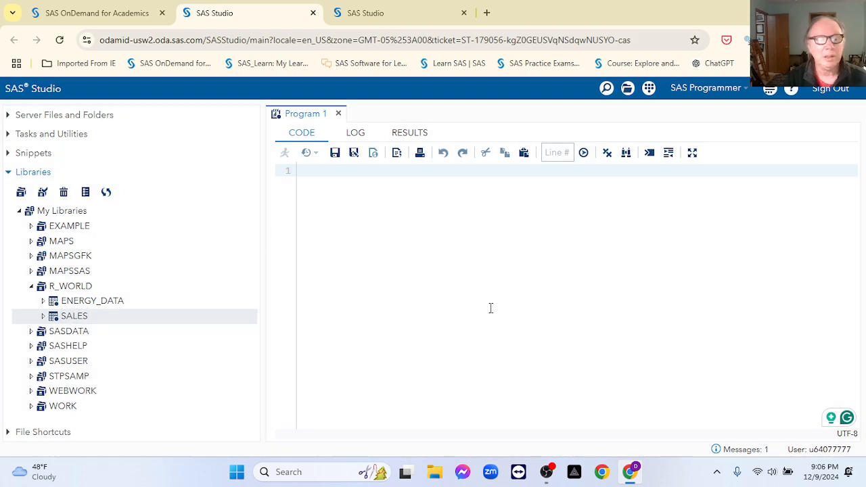
left_click(20, 212)
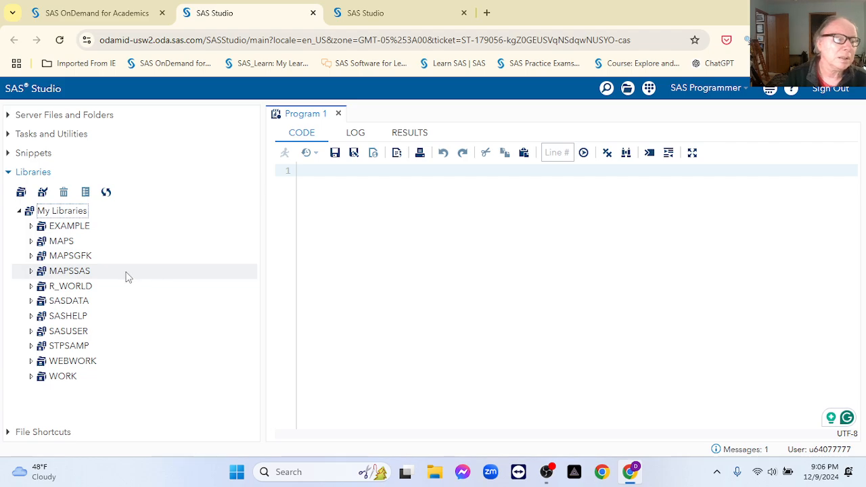
Step: Begin the program with a proc sql; statement
left_click(395, 175)
type("proc")
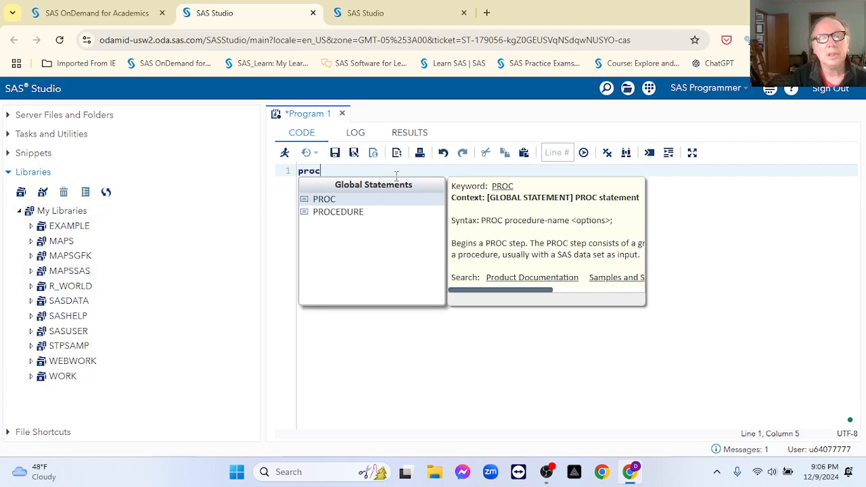
type(" sql ob")
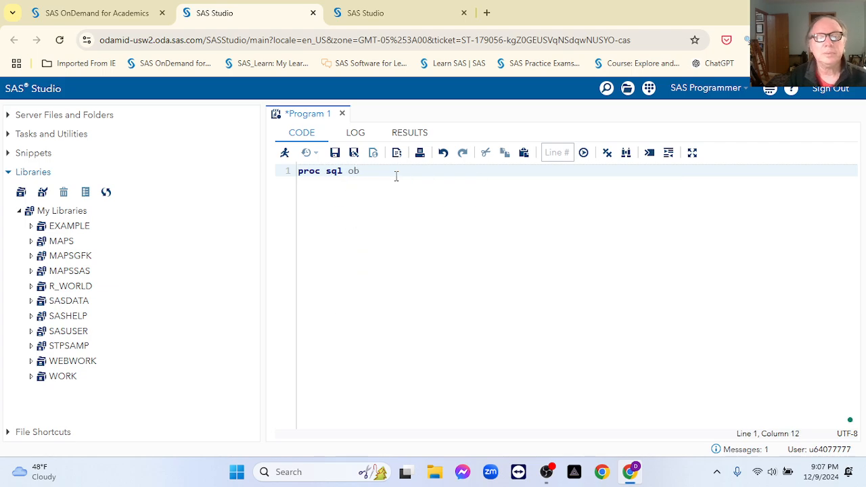
key("BackSpace")
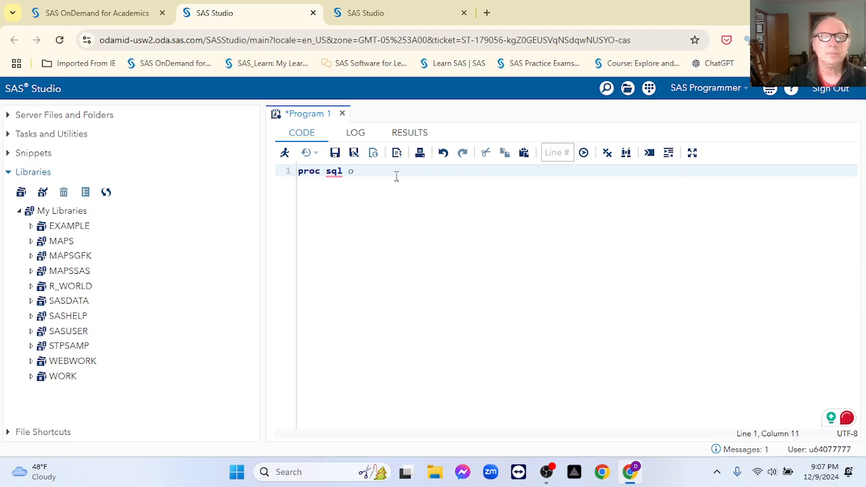
key("BackSpace")
key("BackSpace")
type("o")
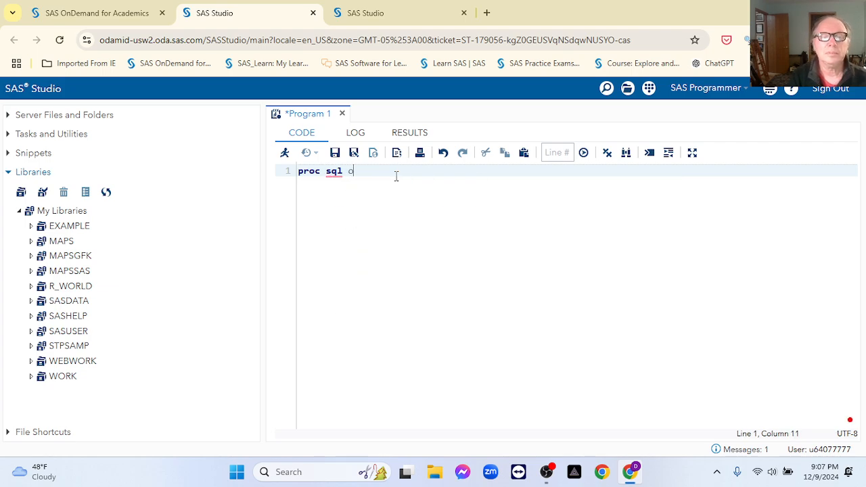
type("sb")
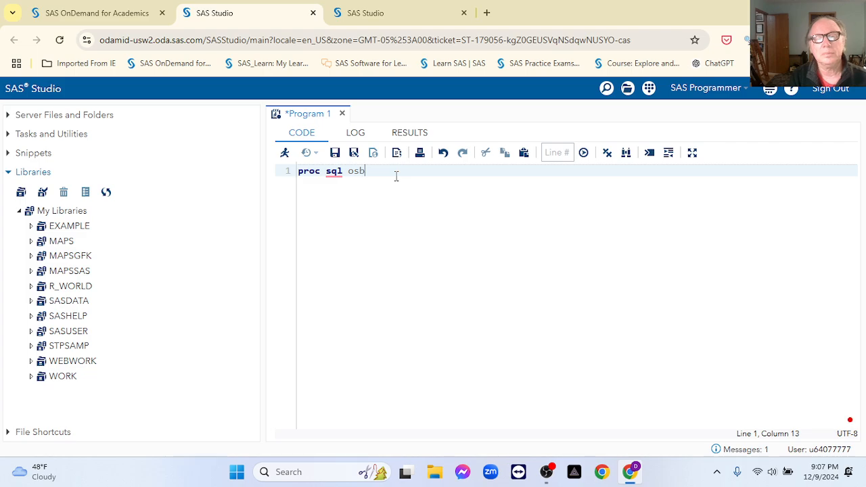
key("BackSpace")
key("BackSpace")
type("b")
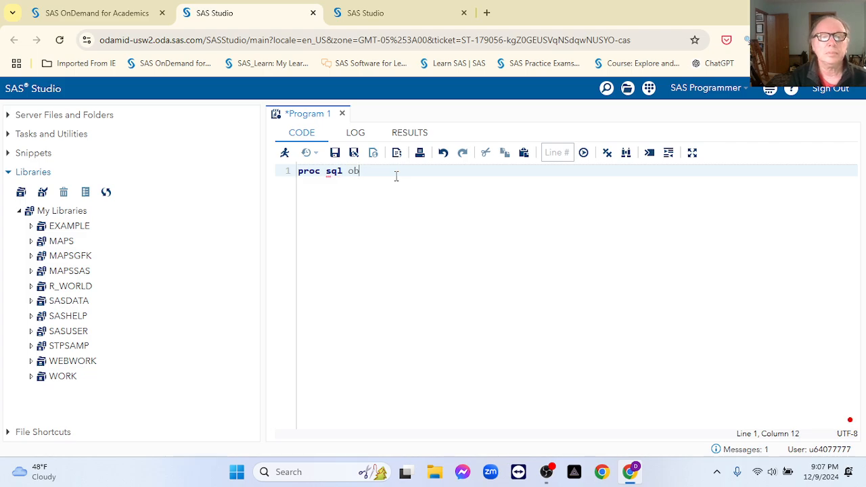
type("s")
key("BackSpace")
key("BackSpace")
key("BackSpace")
key("BackSpace")
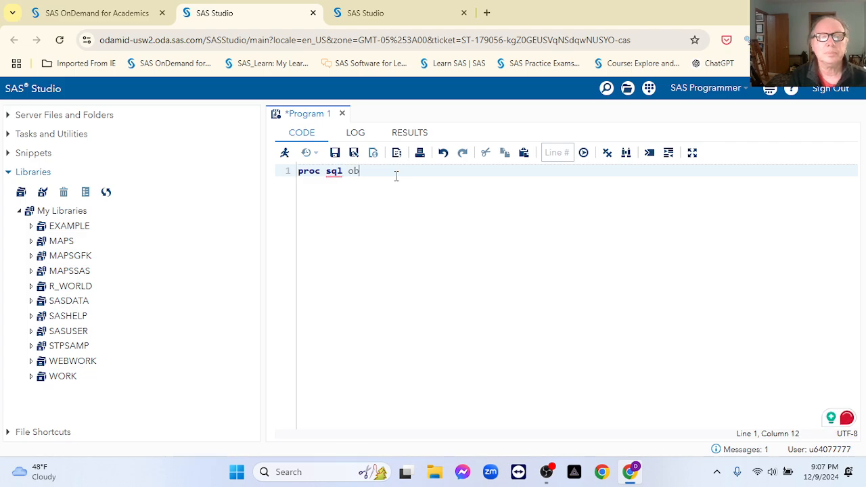
type(";")
key("Return")
key("Return")
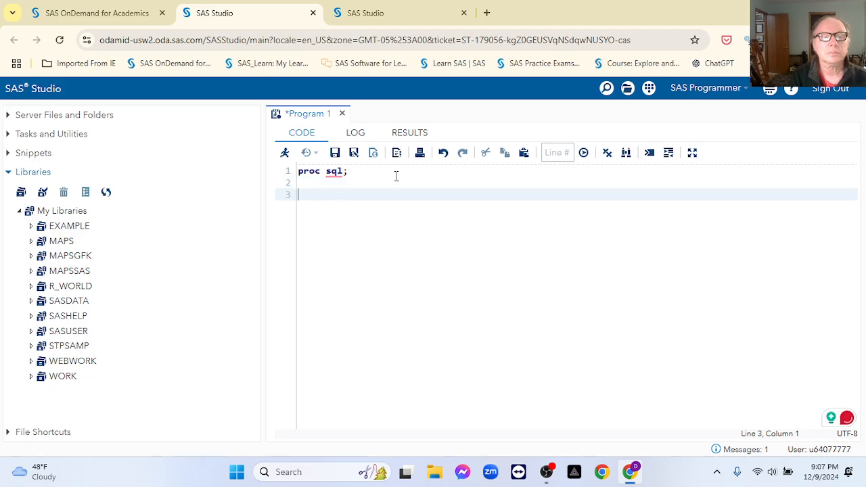
Step: Add the line SELECT * FROM r_world.energy_data and close with quit;
type("SELECT * FRO")
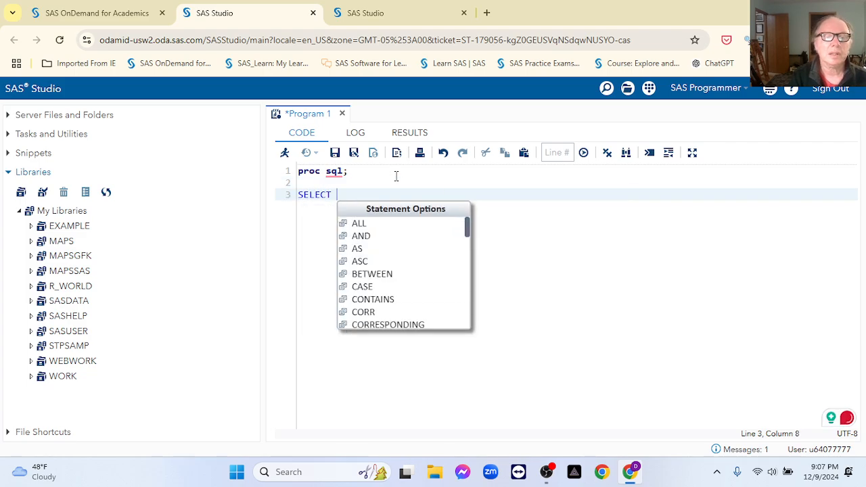
type("M ")
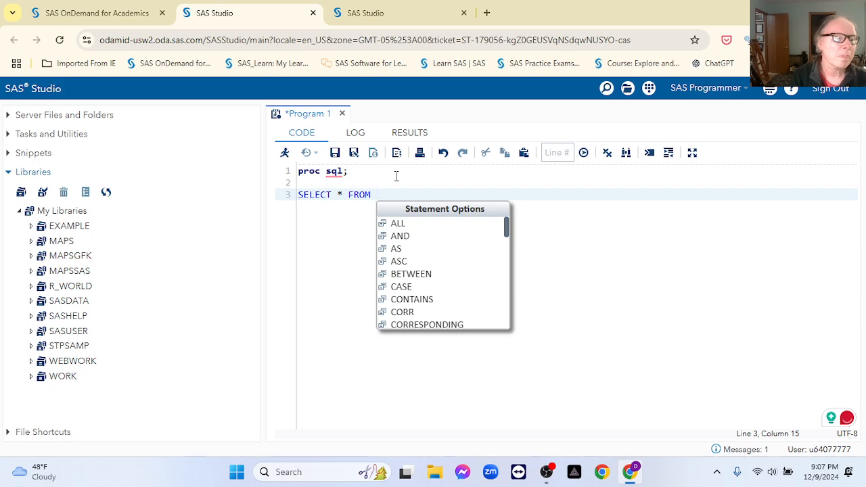
type("R")
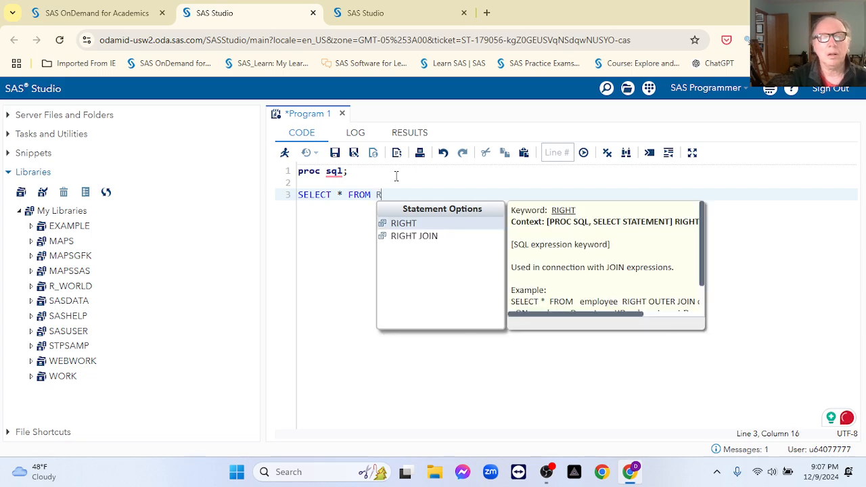
type("_W")
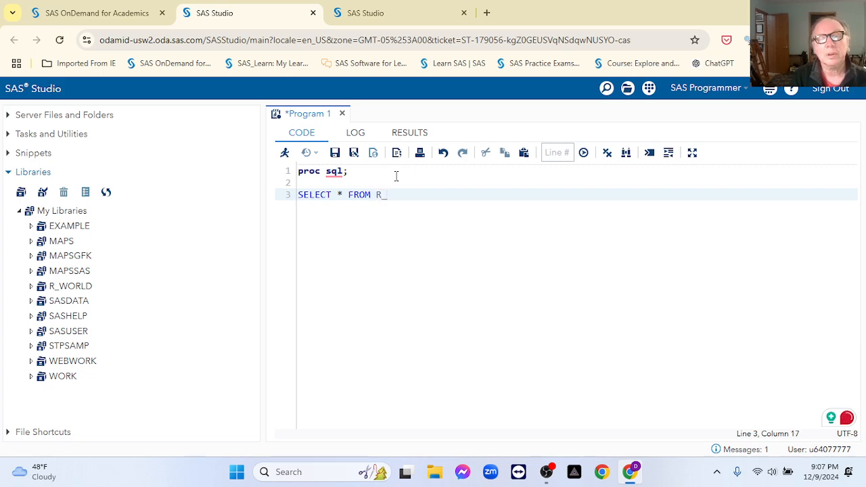
key("BackSpace")
key("BackSpace")
key("BackSpace")
type("r_rol")
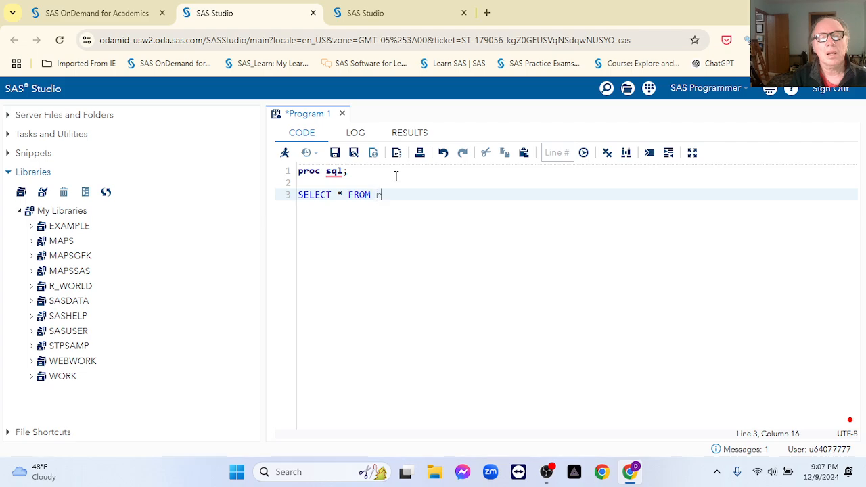
key("BackSpace")
key("BackSpace")
type("orld")
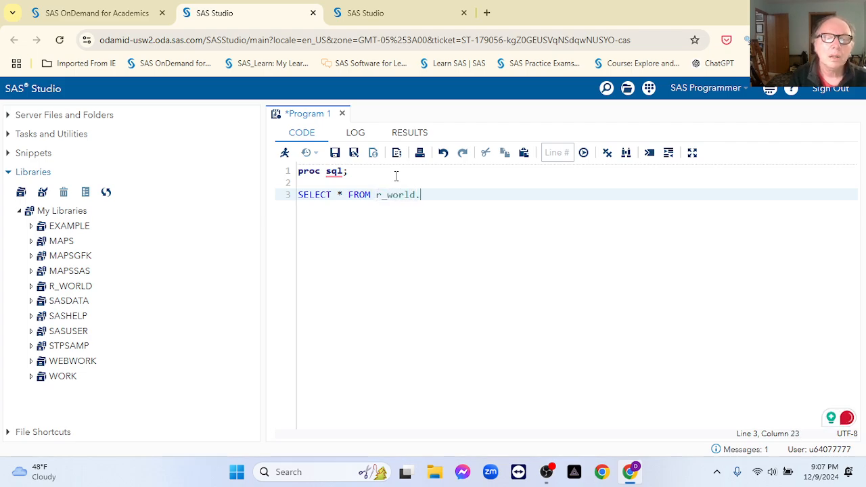
type(".enge")
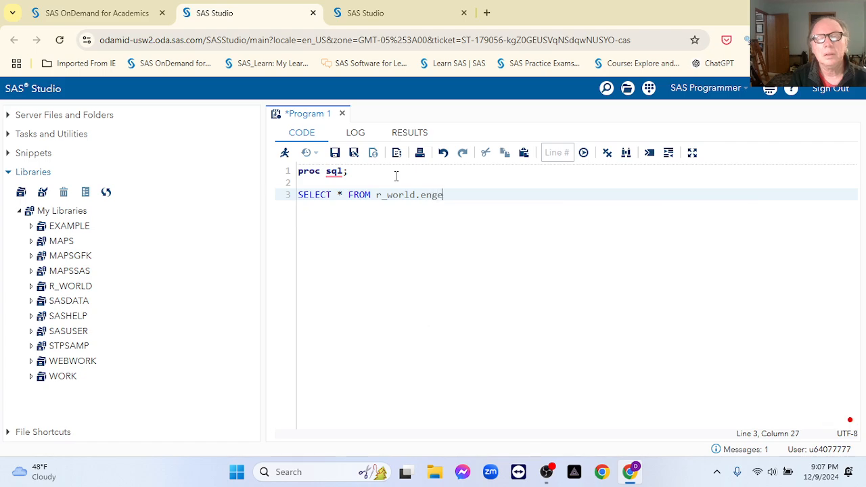
type("rty")
key("BackSpace")
key("BackSpace")
key("BackSpace")
type("gy")
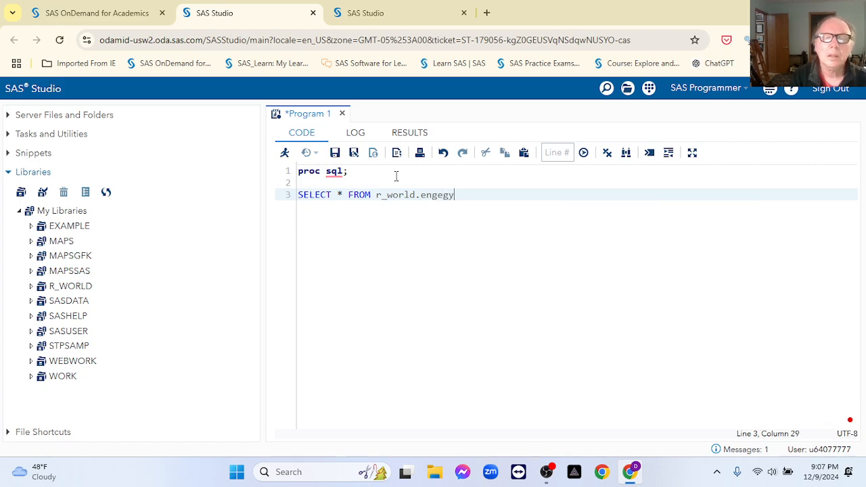
key("BackSpace")
key("BackSpace")
key("BackSpace")
key("BackSpace")
type("ergy")
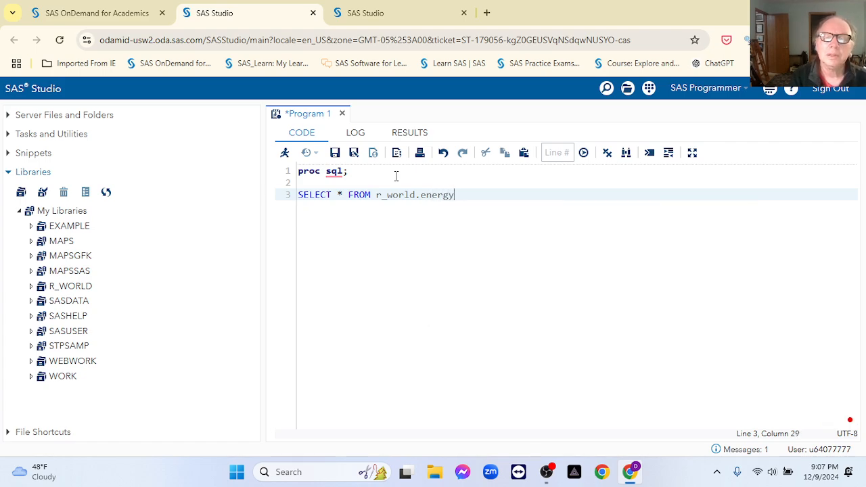
type("_date")
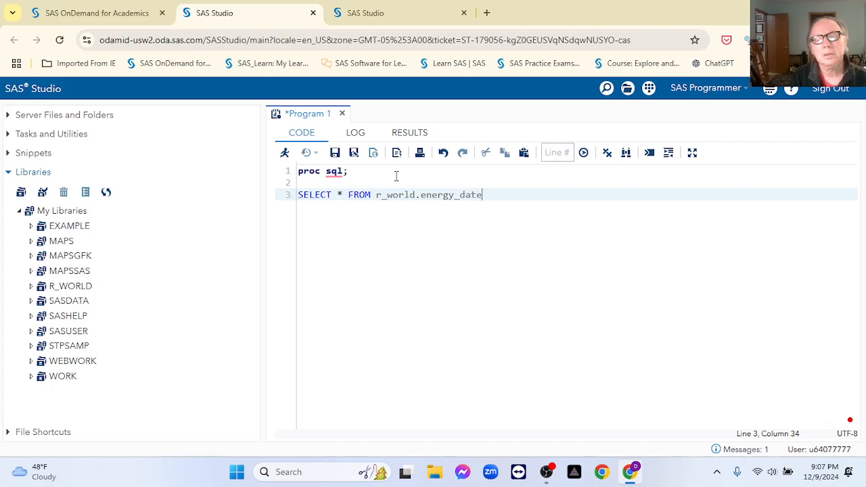
key("BackSpace")
type("a")
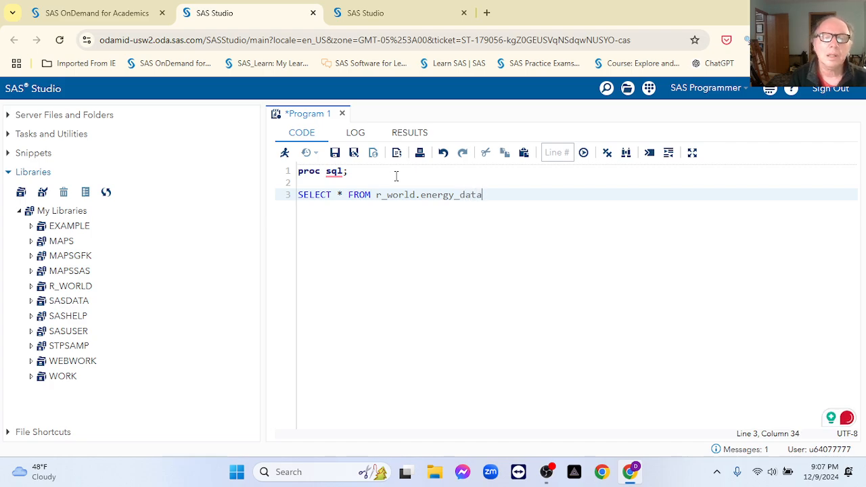
key("Return")
type("qit")
key("BackSpace")
key("BackSpace")
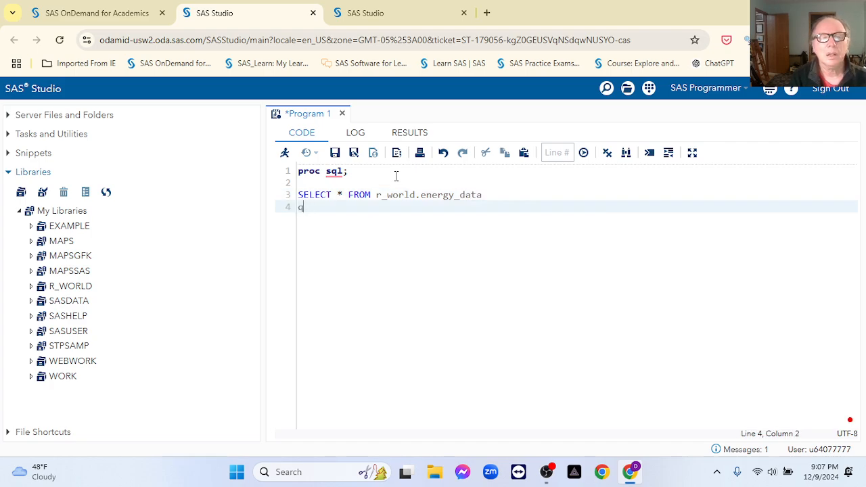
type("uit;")
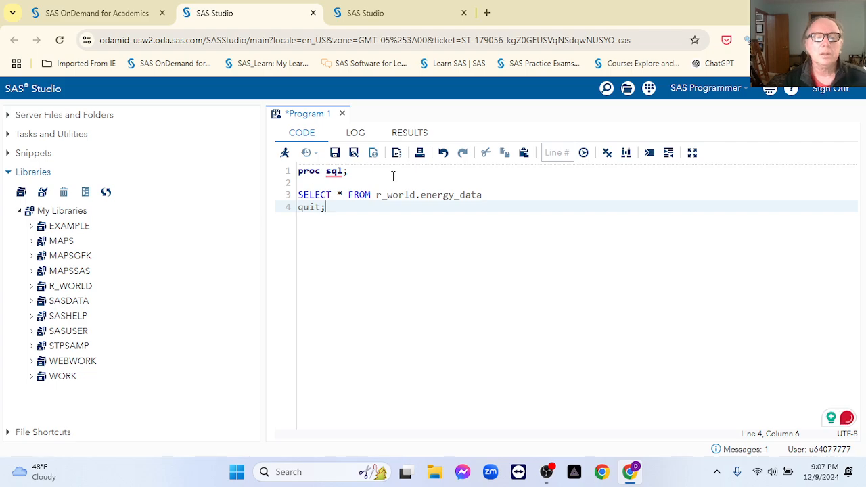
Step: Cancel the running query and add the outobs=10 option to PROC SQL
left_click(285, 152)
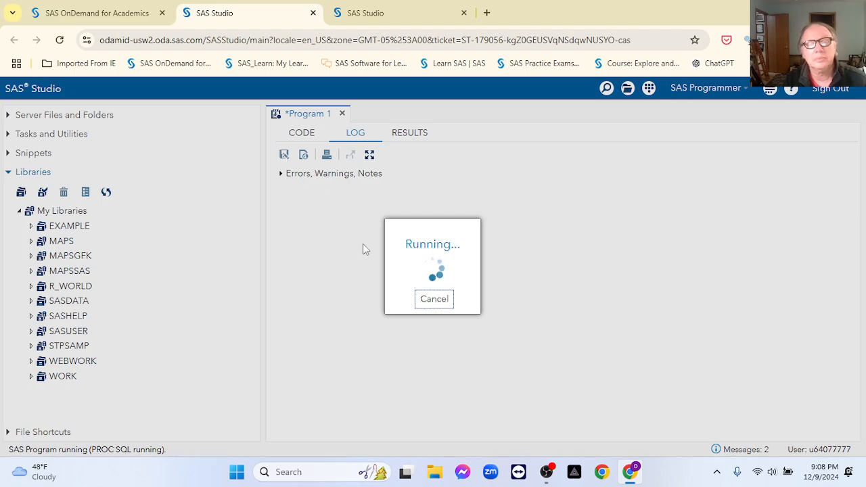
left_click(433, 303)
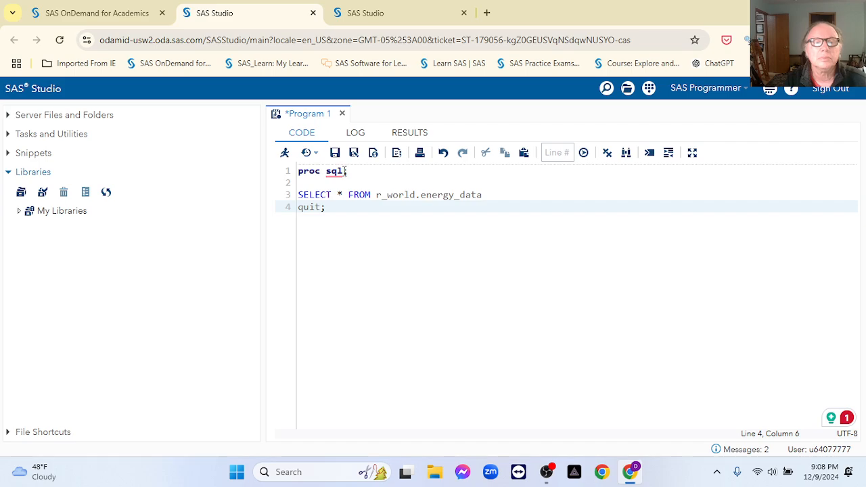
left_click(345, 170)
type("o")
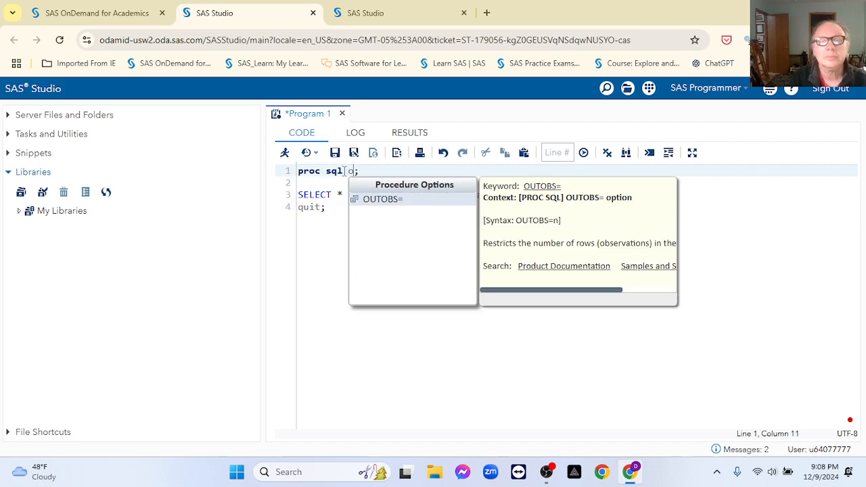
key("Escape")
type("ut")
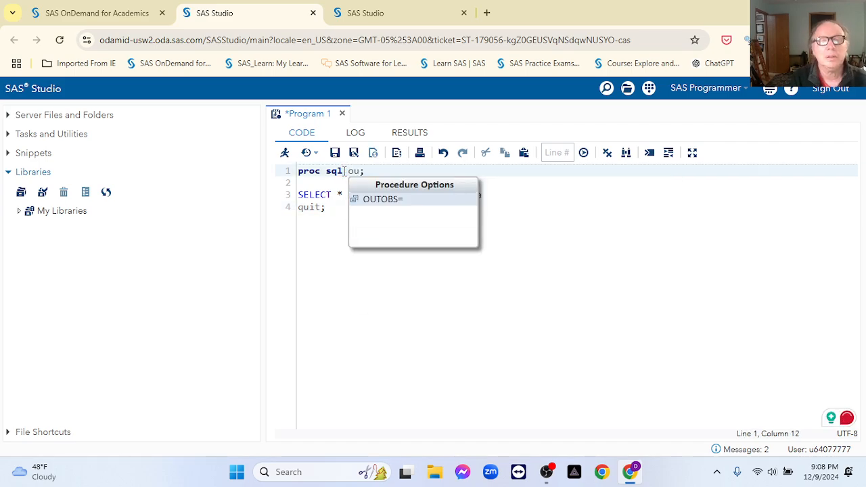
left_click(393, 198)
type("10")
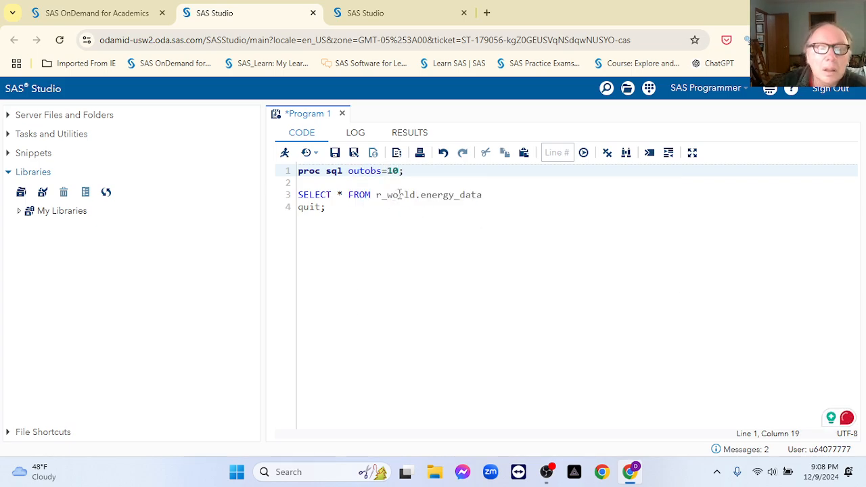
Step: End the SELECT with a semicolon after energy_data and run it to preview 10 rows
left_click(488, 200)
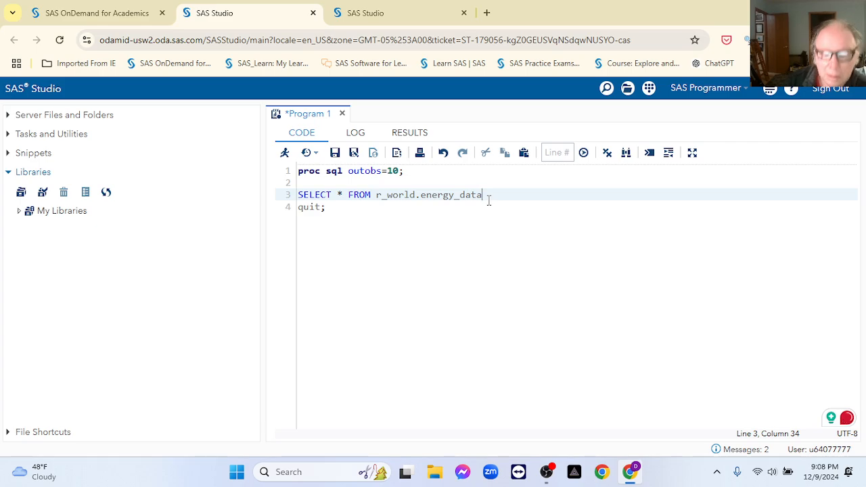
type(";")
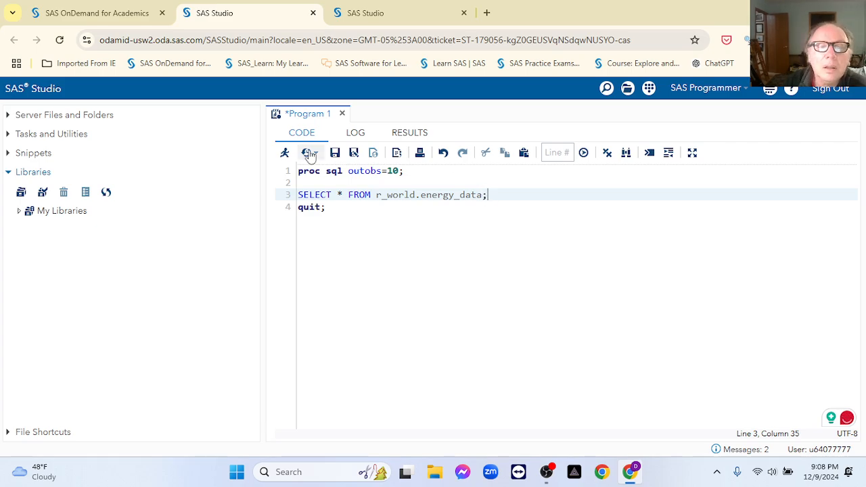
left_click(286, 153)
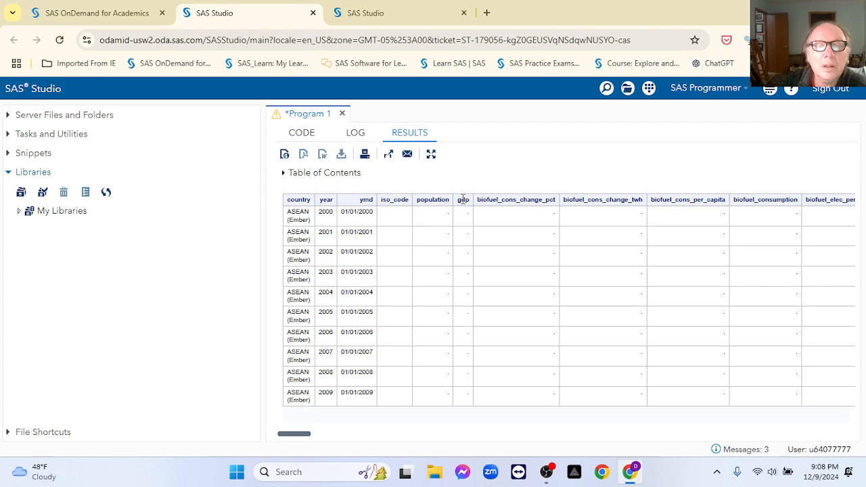
left_click(301, 132)
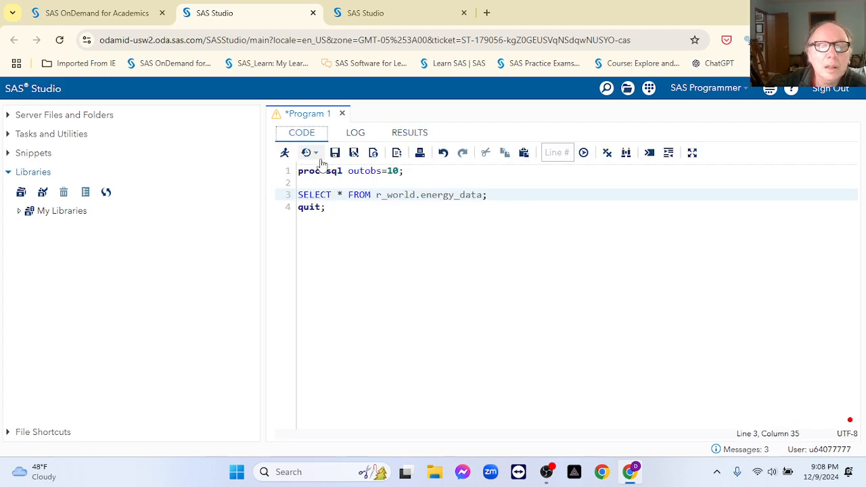
Step: Put FROM and the closing semicolon on their own lines and start a WHERE clause
left_click(349, 197)
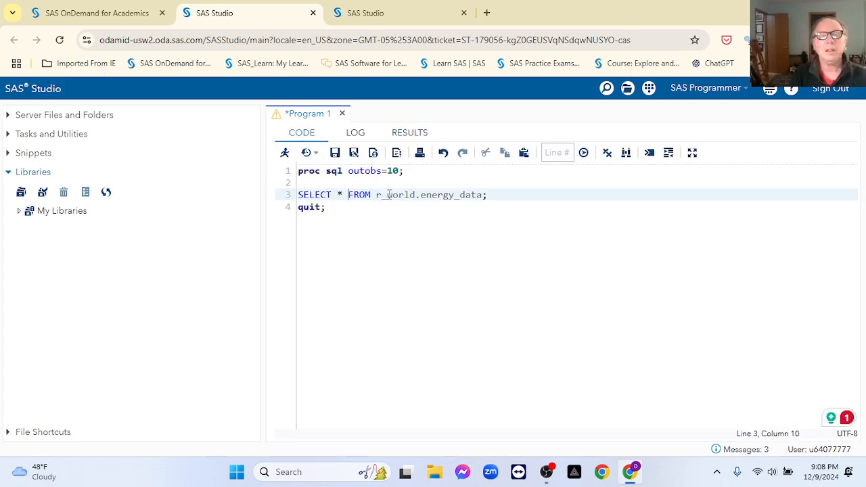
key("Return")
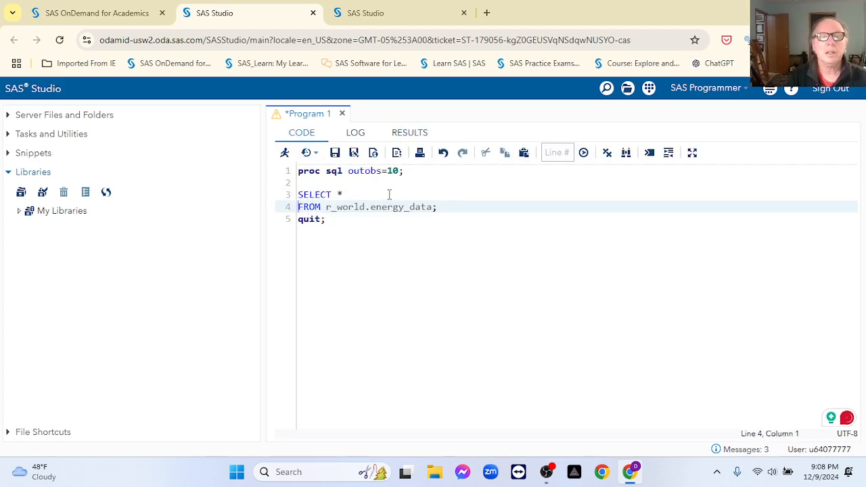
left_click(435, 208)
key("Return")
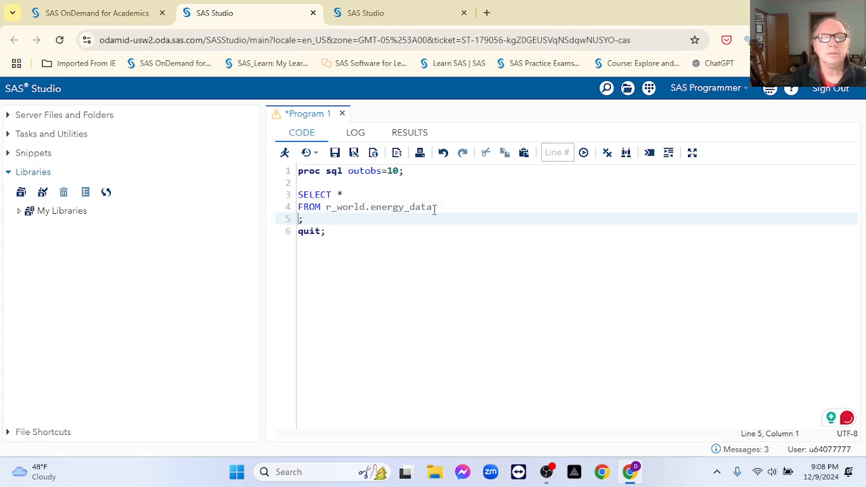
type("WHERE")
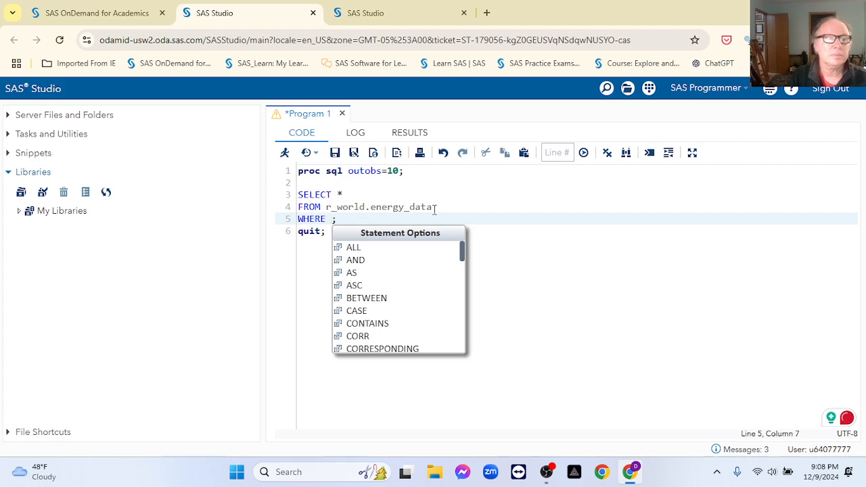
Step: Browse the ENERGY_DATA columns under My Libraries > R_WORLD
left_click(19, 211)
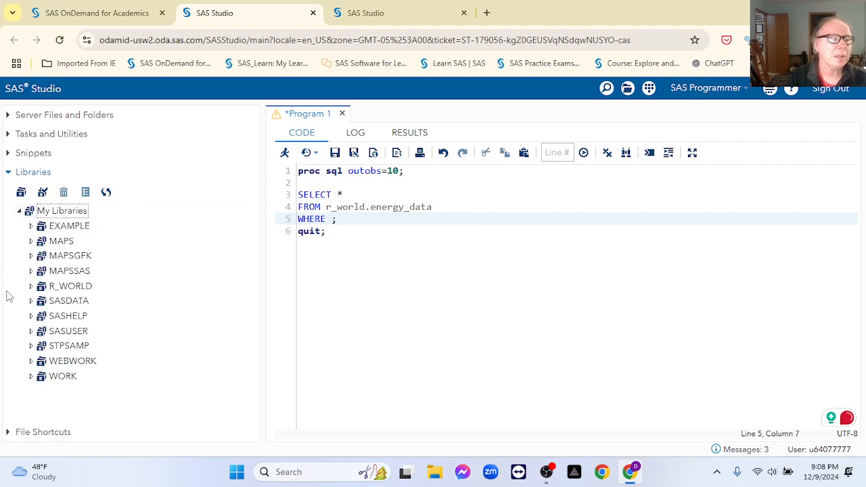
left_click(30, 286)
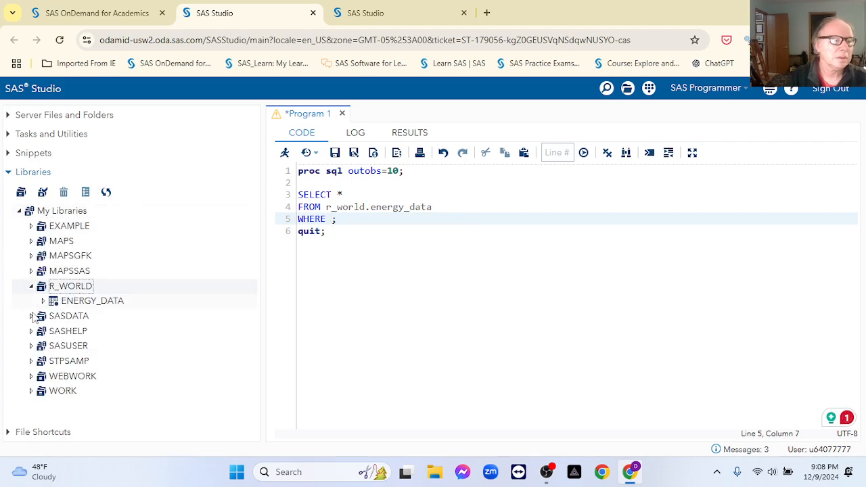
left_click(44, 300)
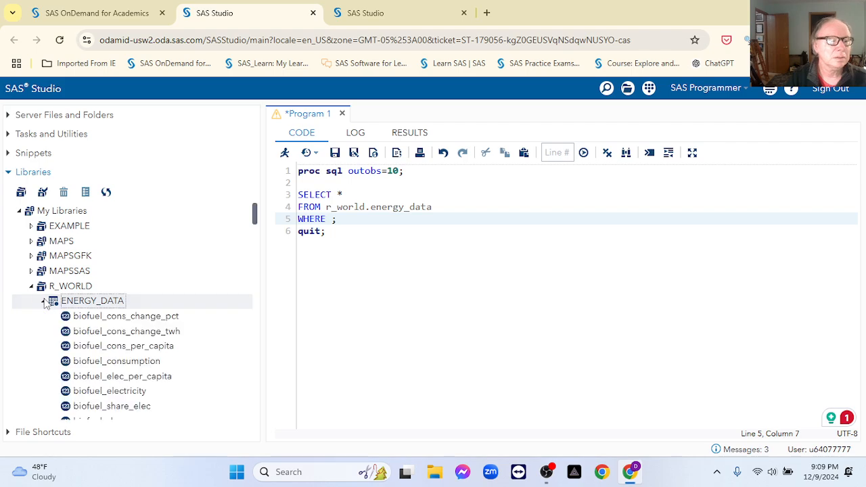
scroll(171, 358, "down", 2)
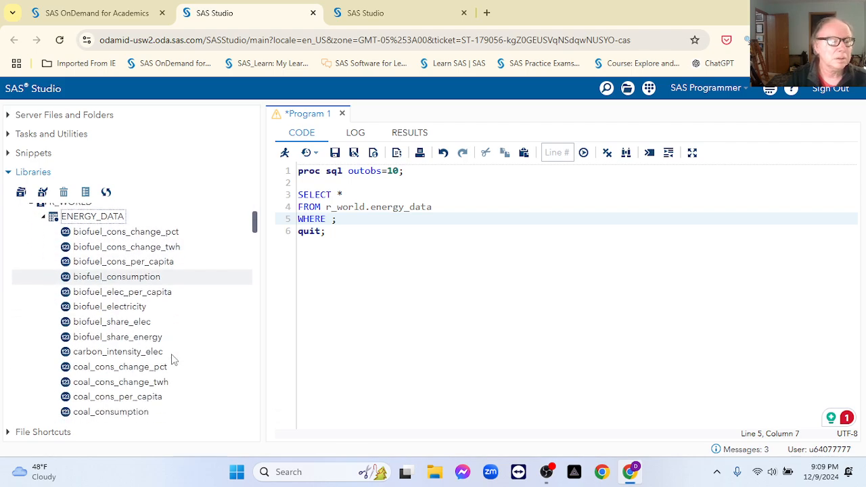
scroll(172, 358, "down", 9)
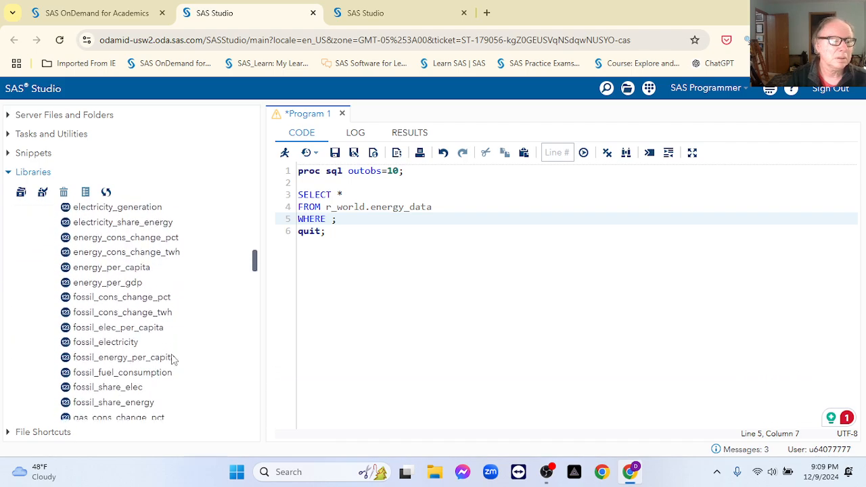
scroll(172, 359, "down", 3)
scroll(172, 359, "up", 8)
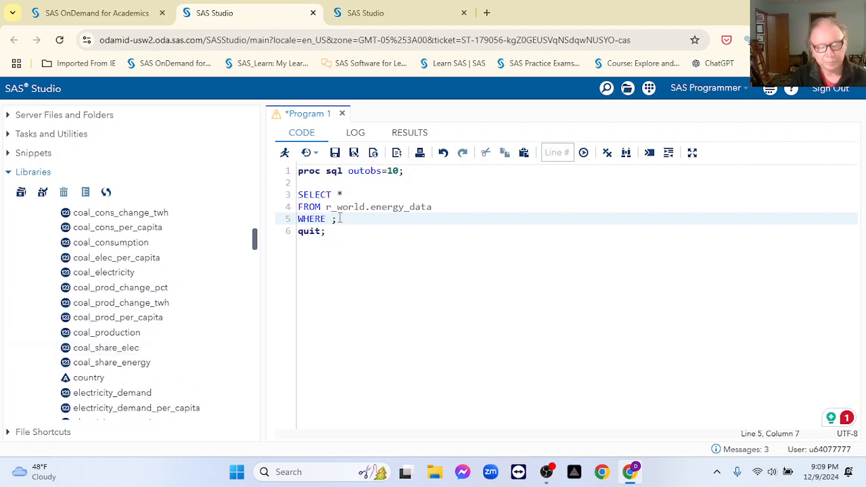
Step: Filter with county LIKE "%income%", run it, and view the column-not-found error
type("count")
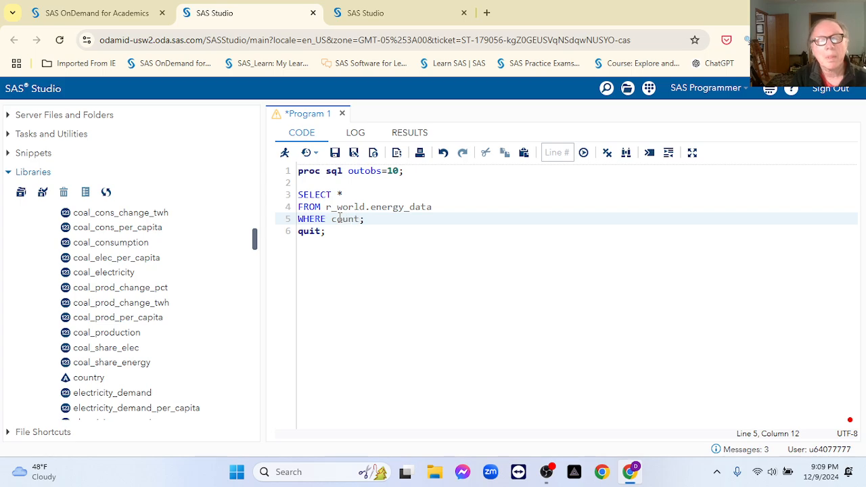
type("y")
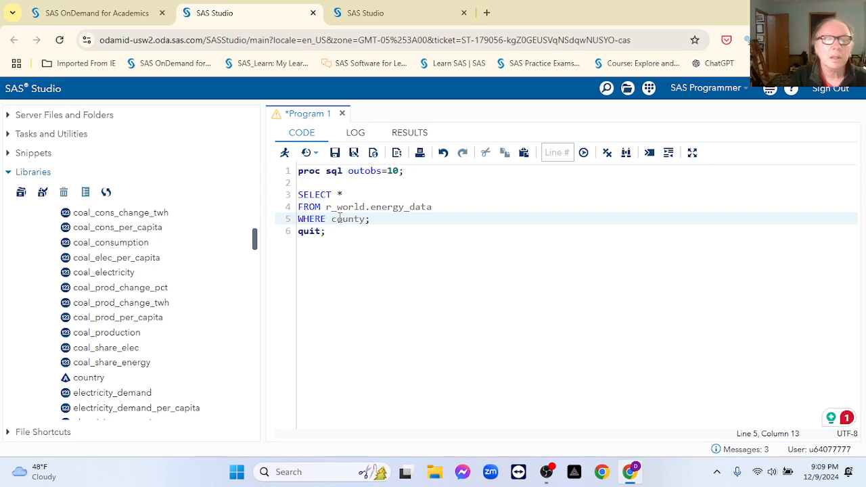
type(" LIKE")
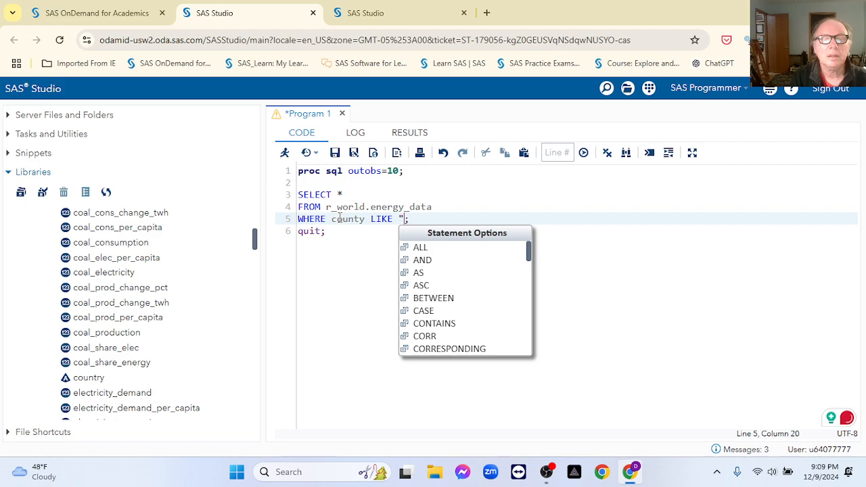
type(" \"")
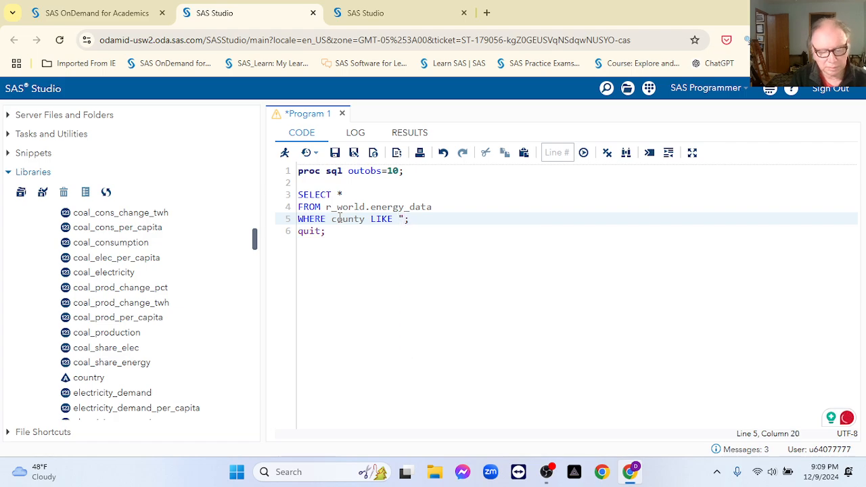
type("%ind")
key("BackSpace")
key("BackSpace")
type("n")
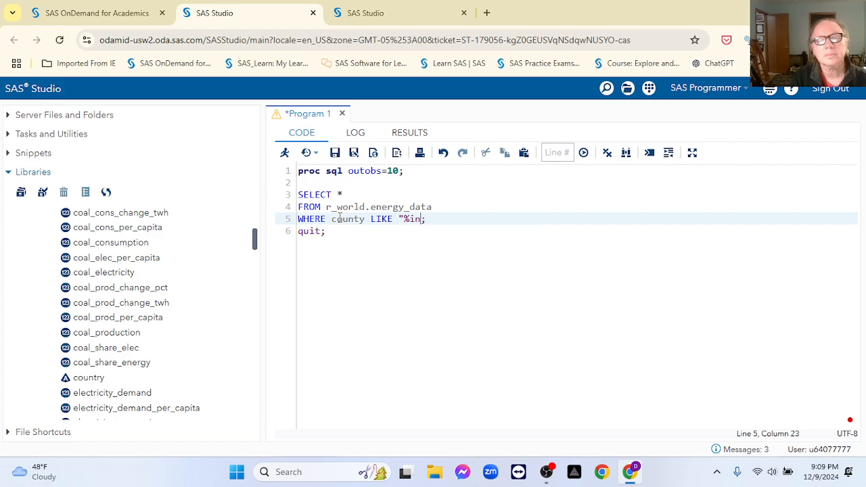
type("comd")
key("BackSpace")
type("e")
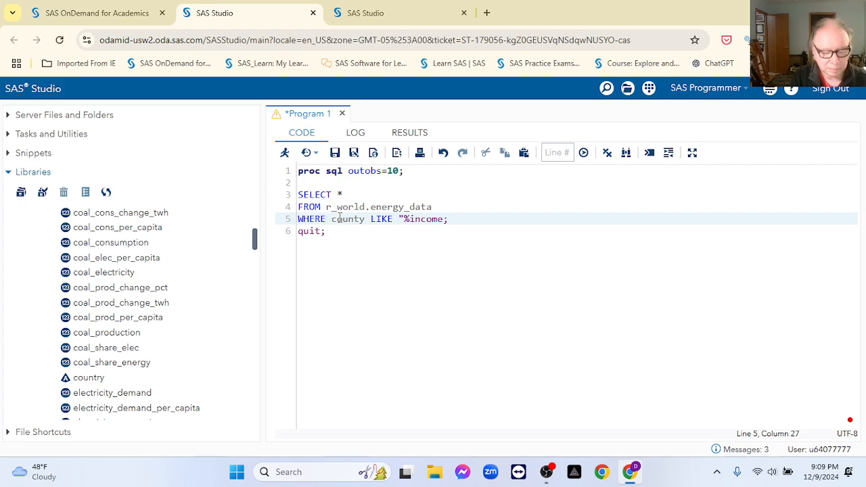
type("%")
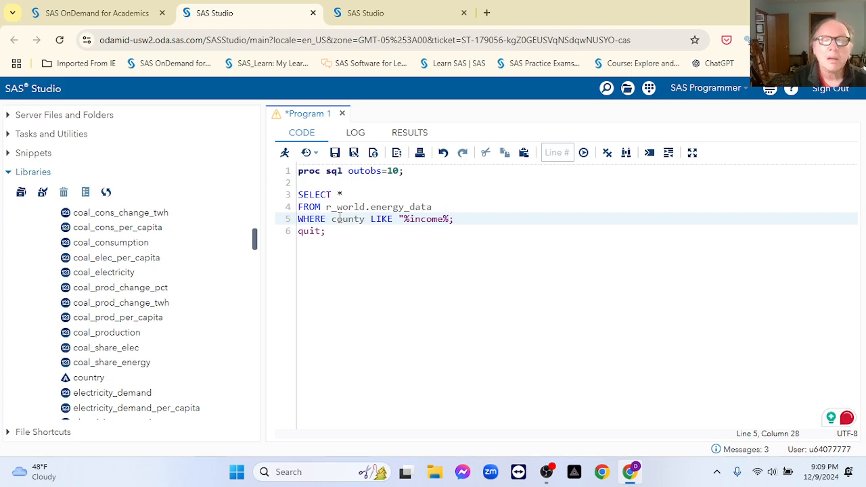
type("\"")
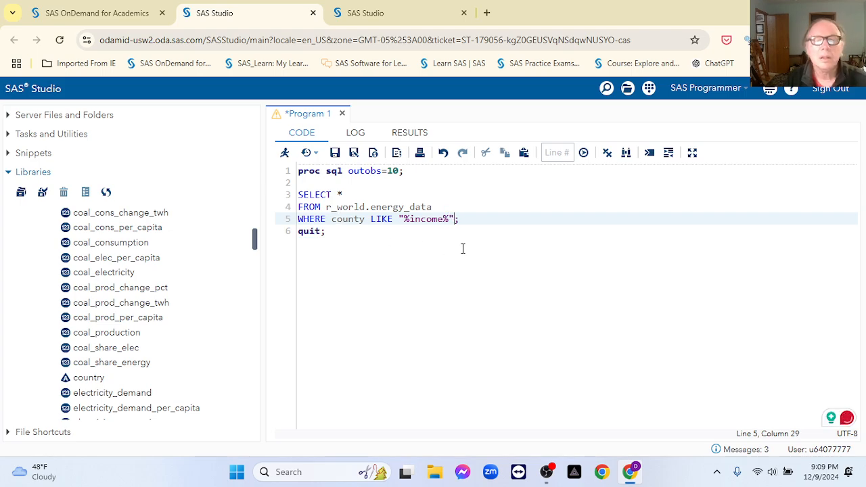
left_click(460, 220)
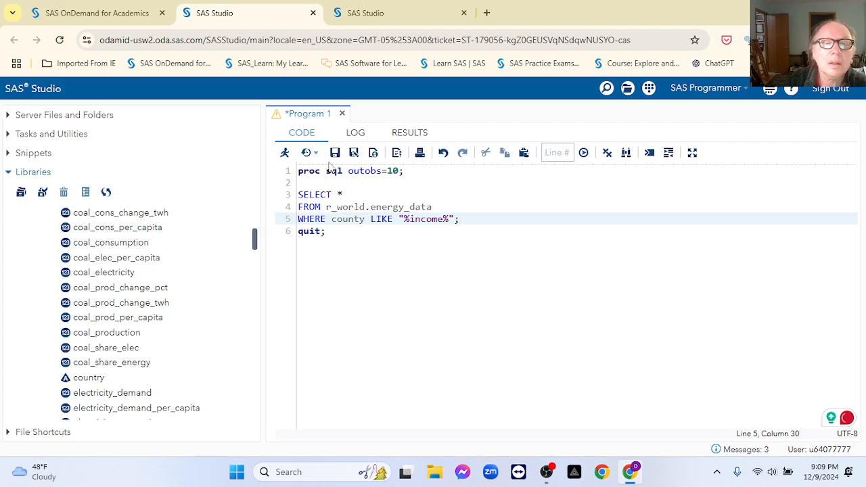
left_click(286, 152)
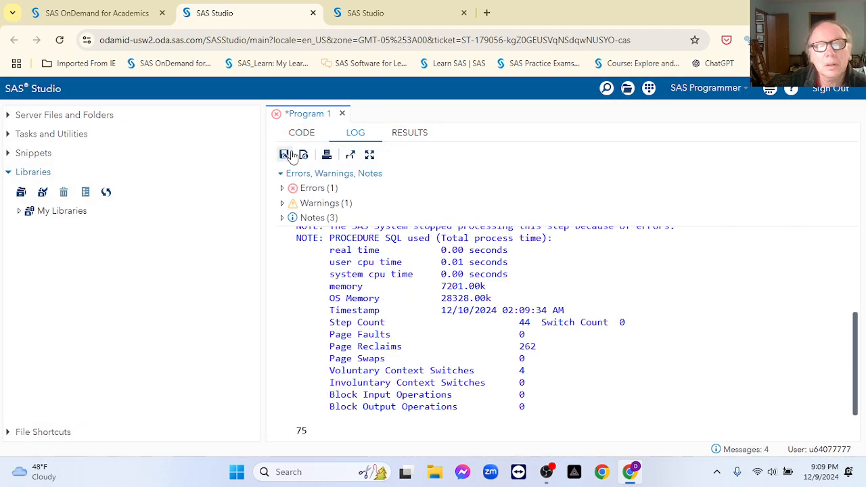
left_click(282, 189)
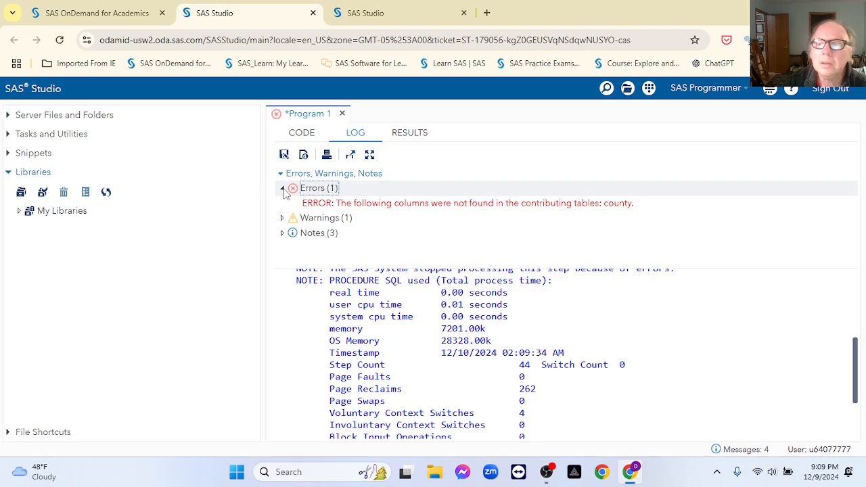
Step: Correct county to country in the WHERE clause and rerun, returning High-income countries rows
left_click(302, 138)
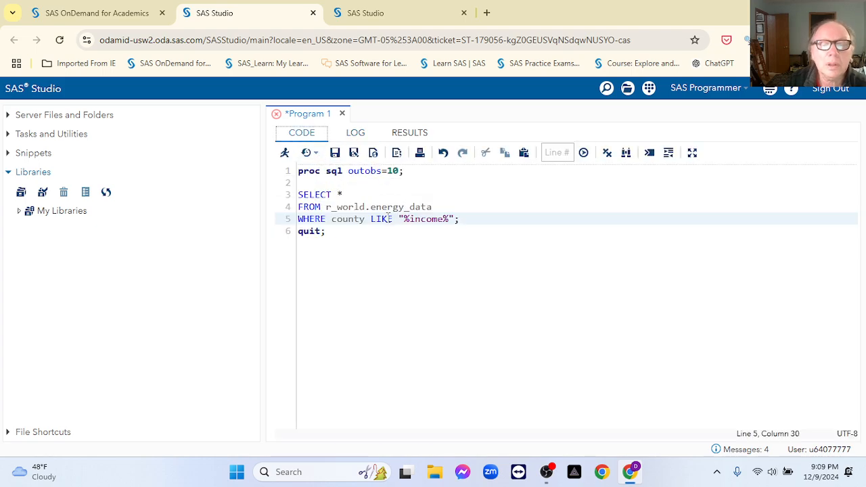
left_click(353, 220)
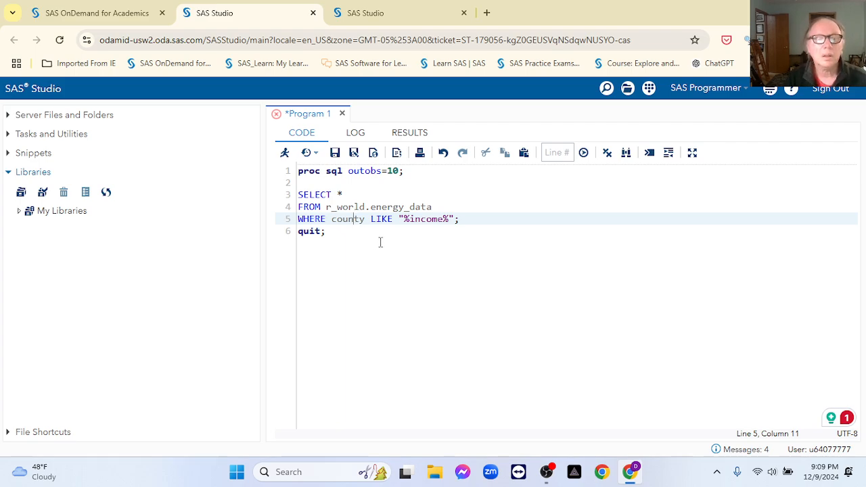
type("r")
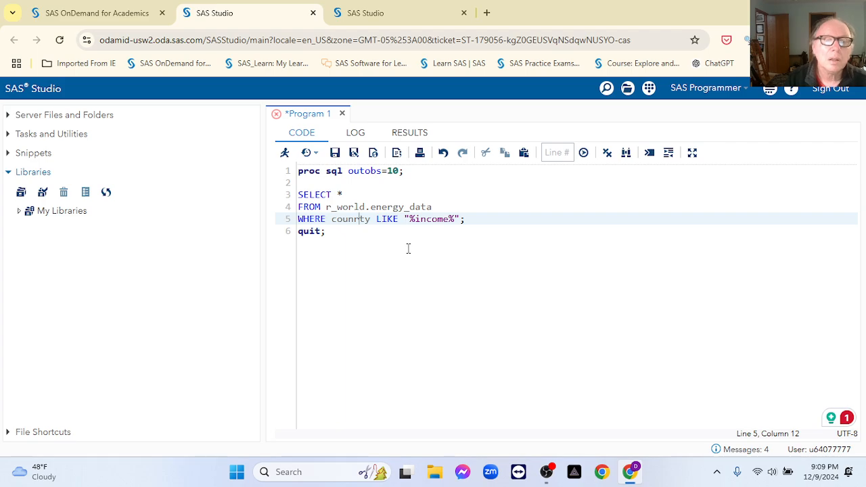
key("BackSpace")
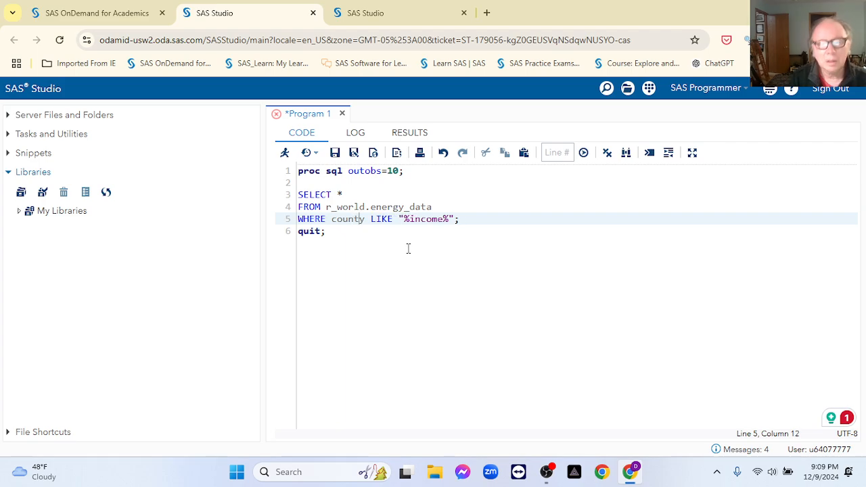
type("r")
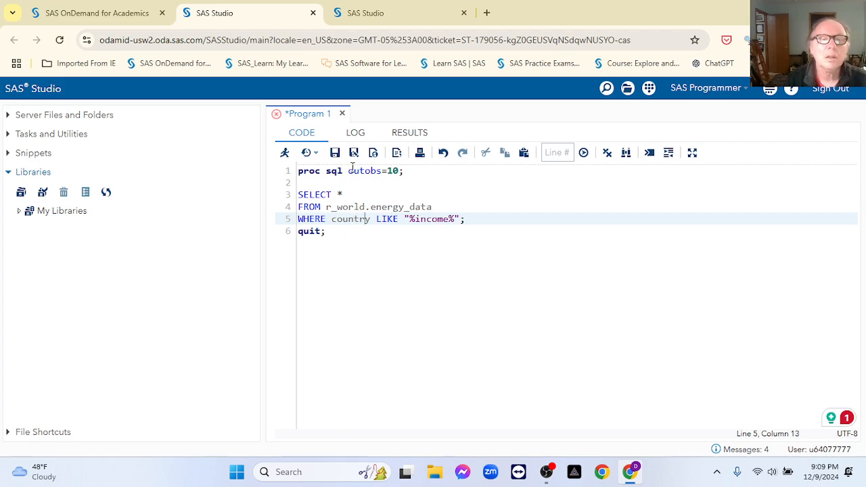
left_click(286, 153)
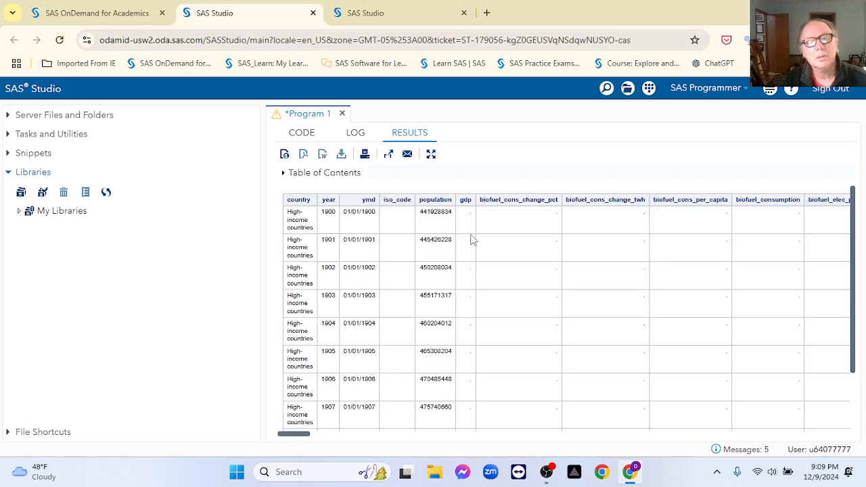
scroll(419, 284, "down", 1)
scroll(419, 284, "up", 1)
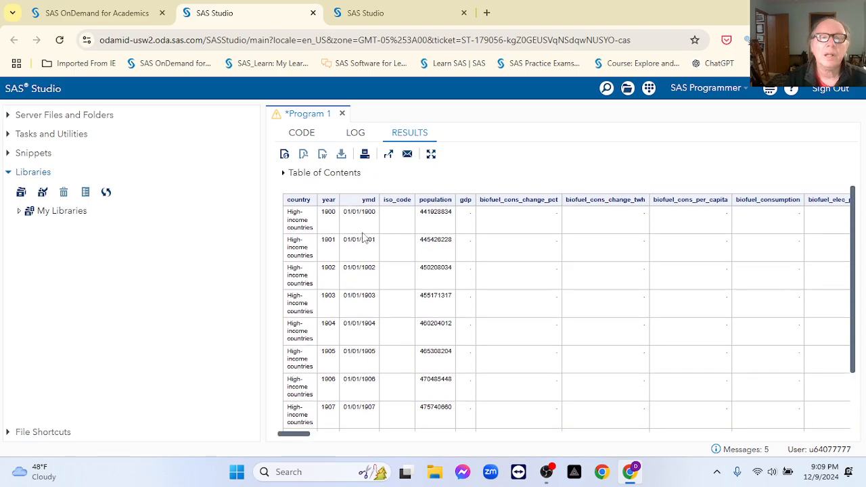
left_click(303, 133)
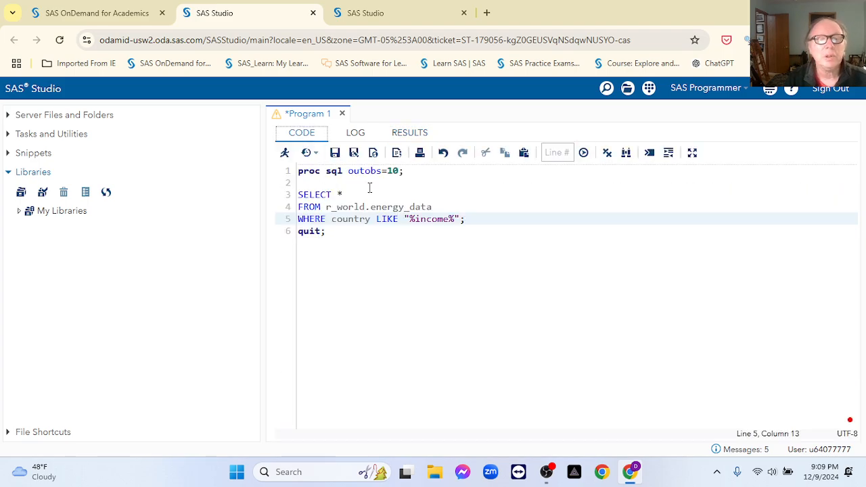
Step: Remove outobs=10 and add CREATE TABLE income.r_world AS above the SELECT
left_click(400, 170)
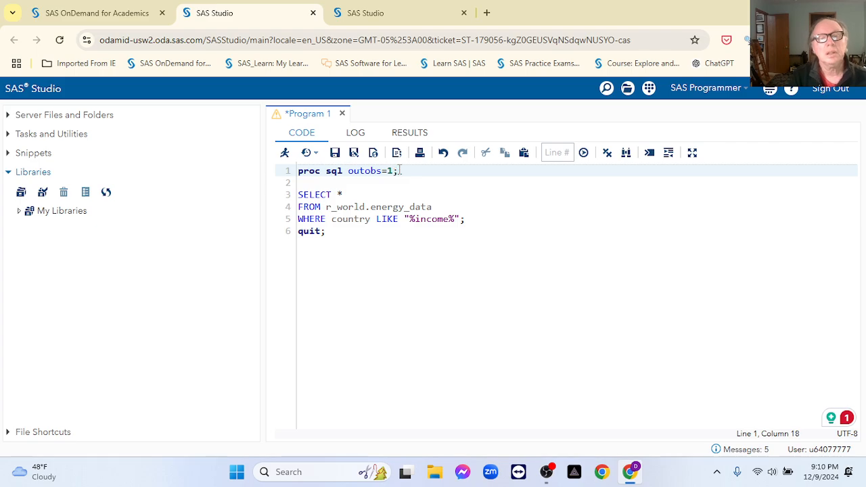
key("BackSpace")
key("BackSpace")
key("BackSpace")
key("BackSpace")
key("BackSpace")
key("BackSpace")
key("BackSpace")
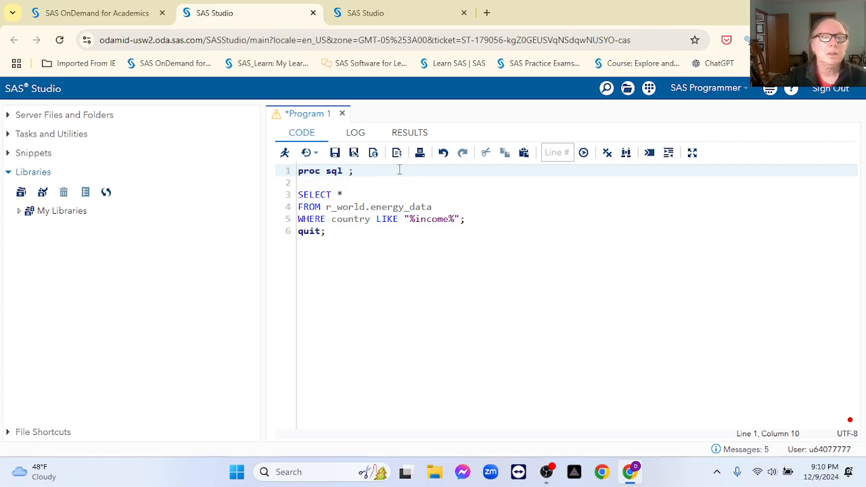
left_click(335, 184)
key("Return")
key("Return")
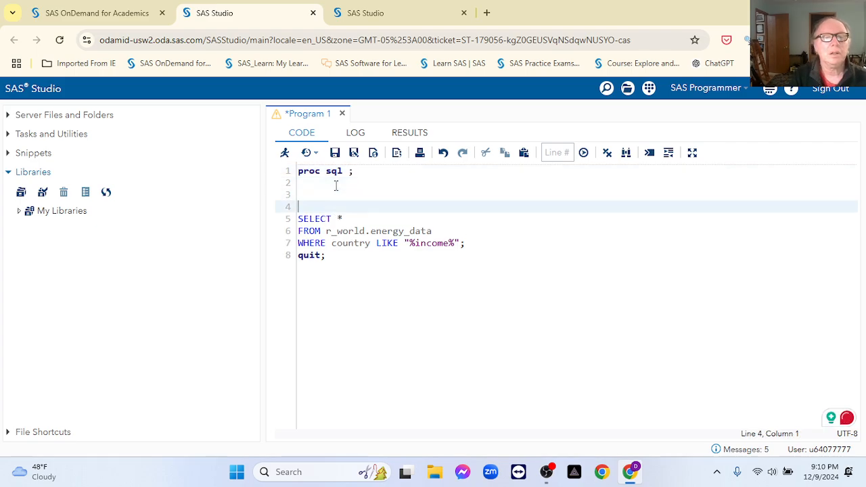
type("CREAT")
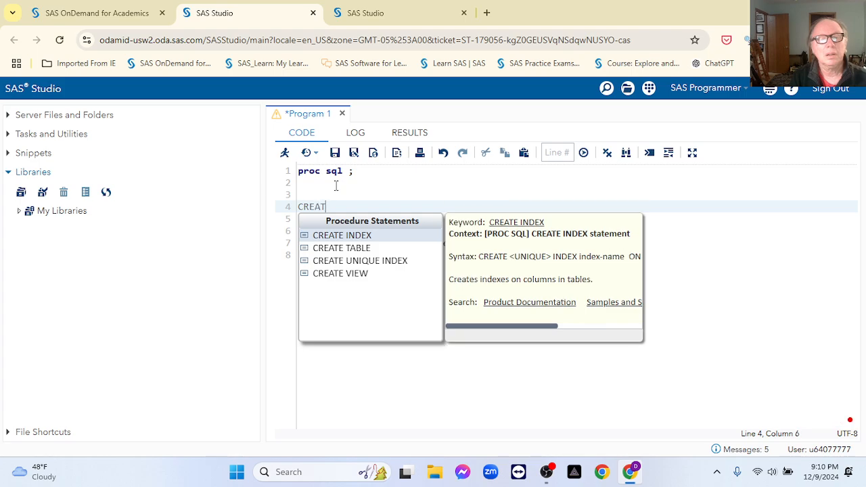
double_click(356, 248)
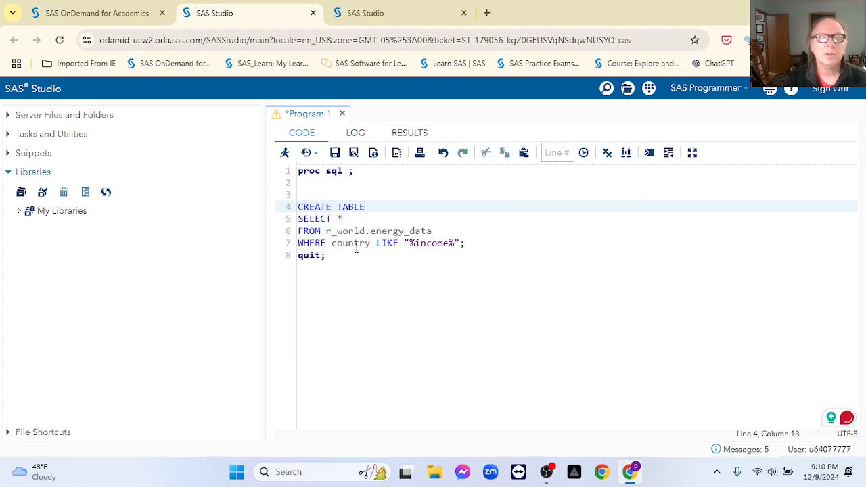
type("income.")
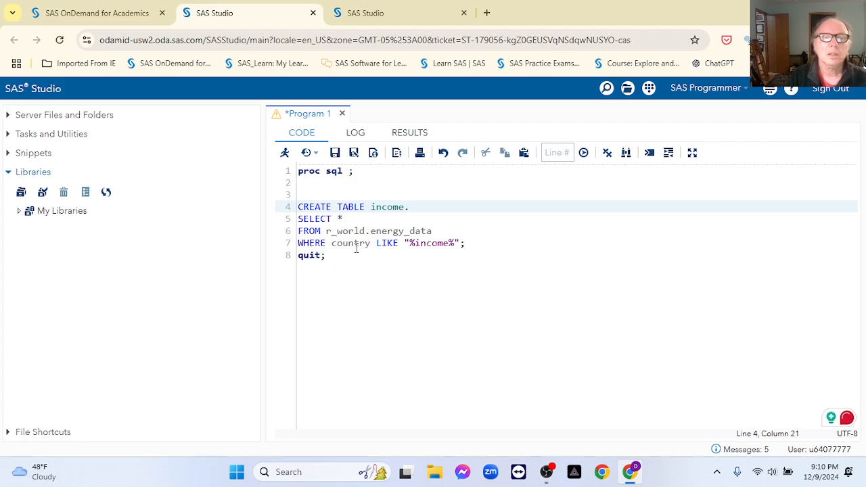
left_click_drag(326, 230, 366, 231)
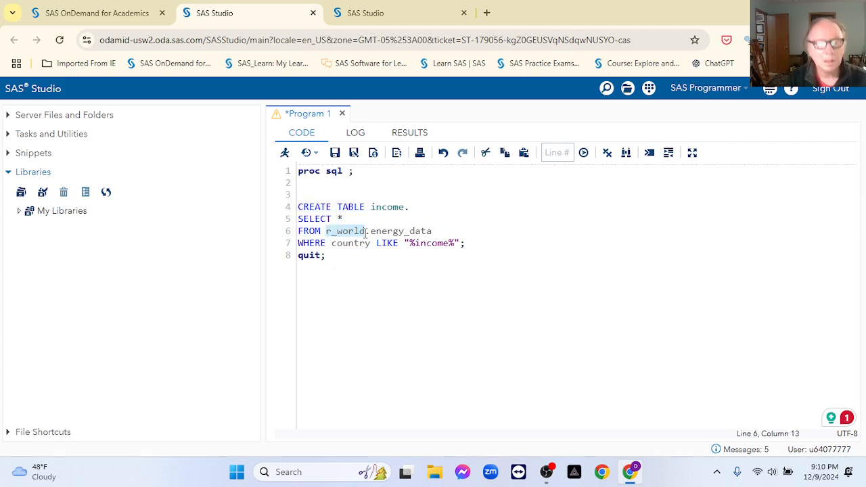
left_click(417, 208)
type("r_world")
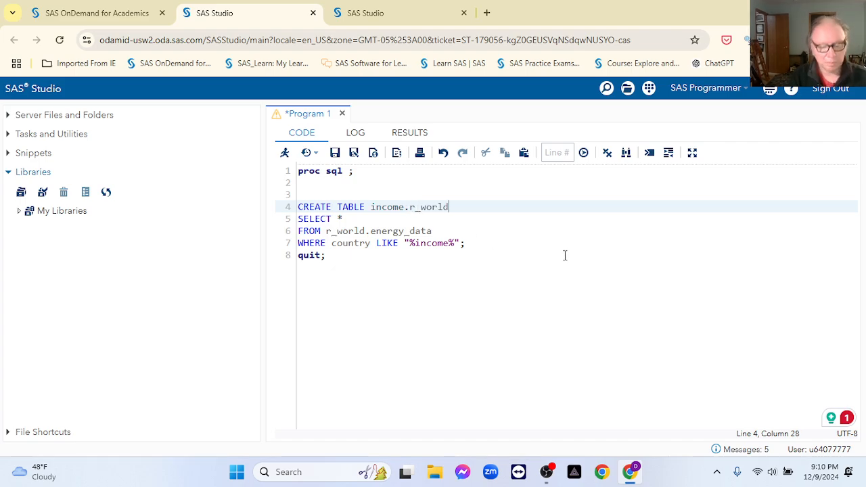
type("AS")
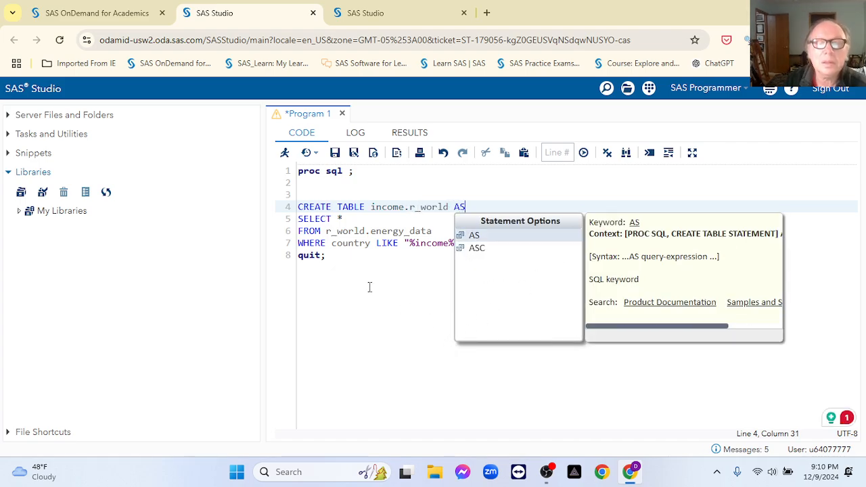
left_click(366, 288)
Step: Run the program, read the libref error, and correct the table name to r_world.income
left_click_drag(300, 174, 329, 257)
left_click(285, 154)
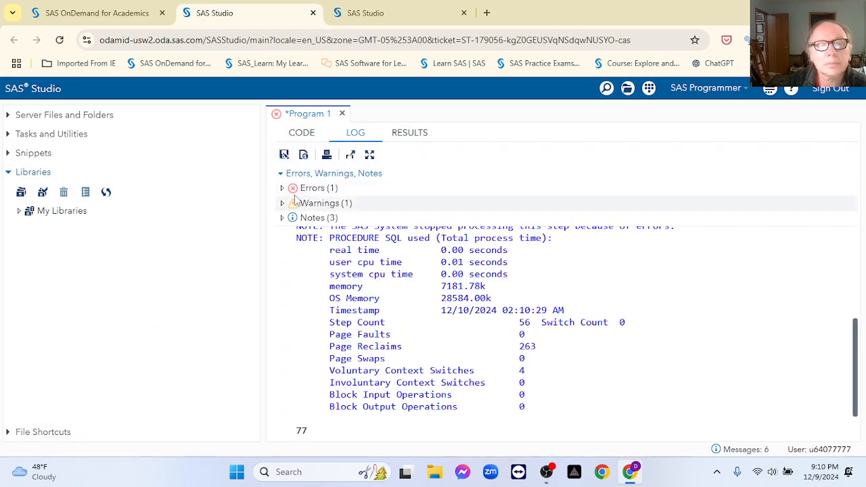
left_click(282, 189)
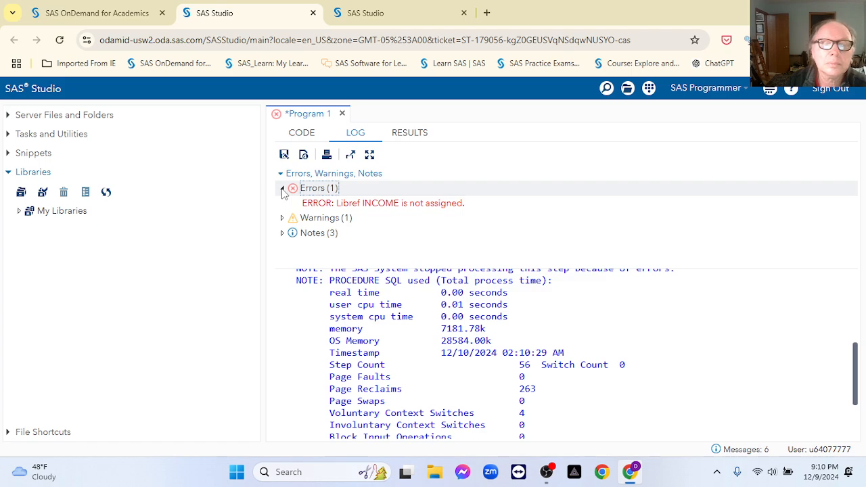
left_click(302, 133)
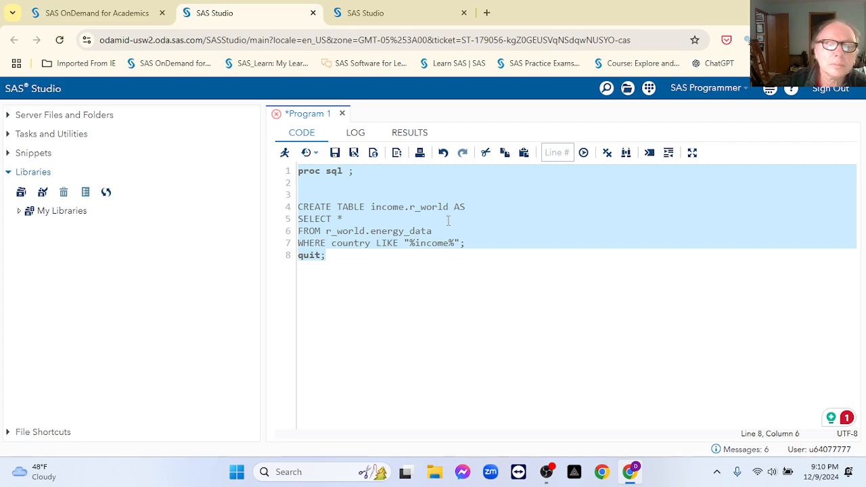
left_click_drag(410, 210, 449, 212)
key("ctrl+c")
key("BackSpace")
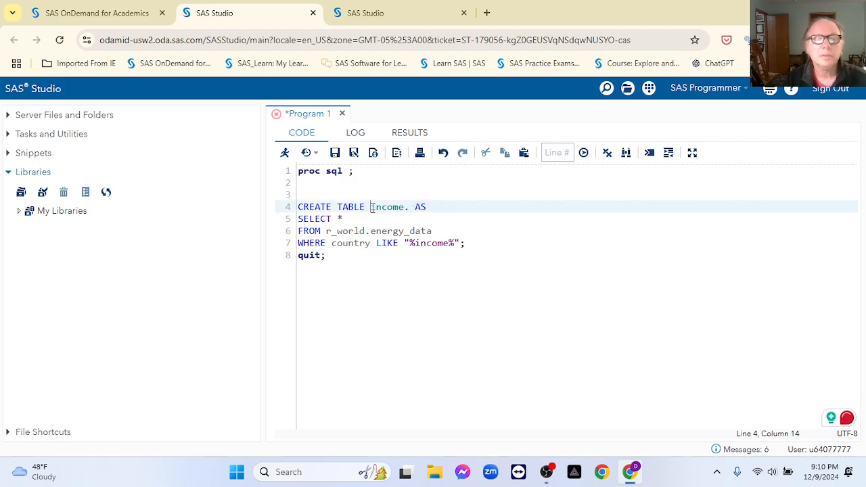
key("ctrl+v")
type(".")
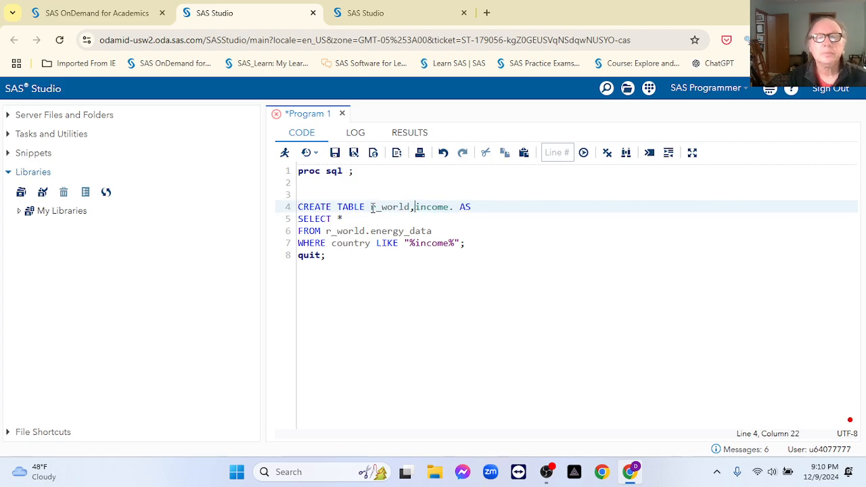
key("BackSpace")
type(".")
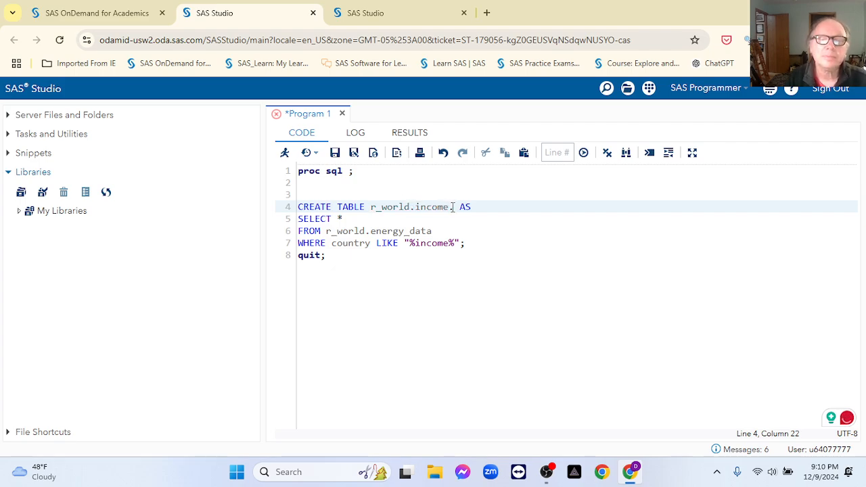
key("BackSpace")
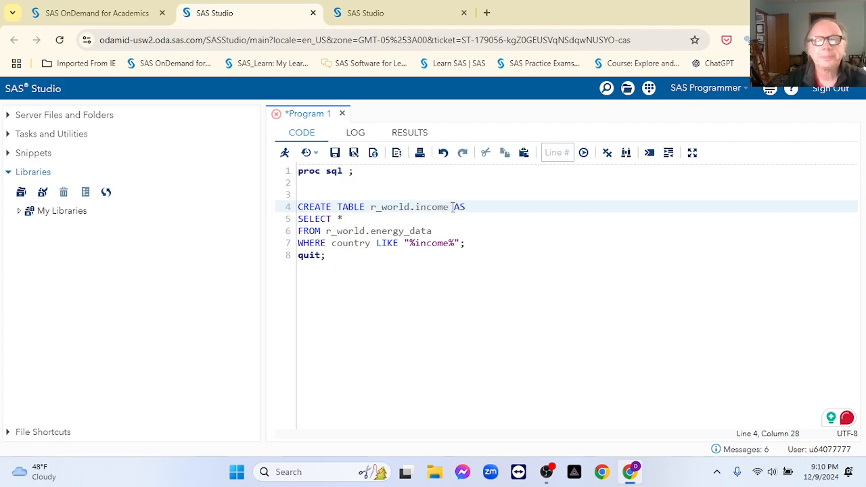
Step: Run the program to create the 496-row INCOME table and confirm it under R_WORLD
left_click(284, 154)
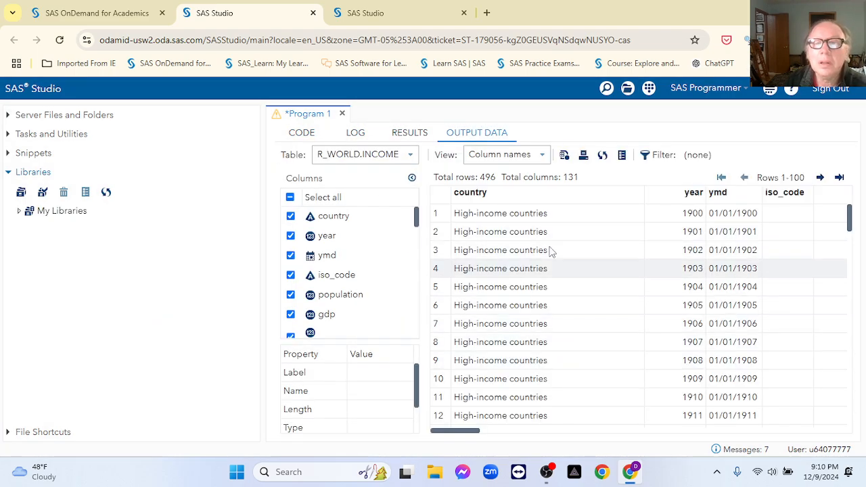
left_click(19, 211)
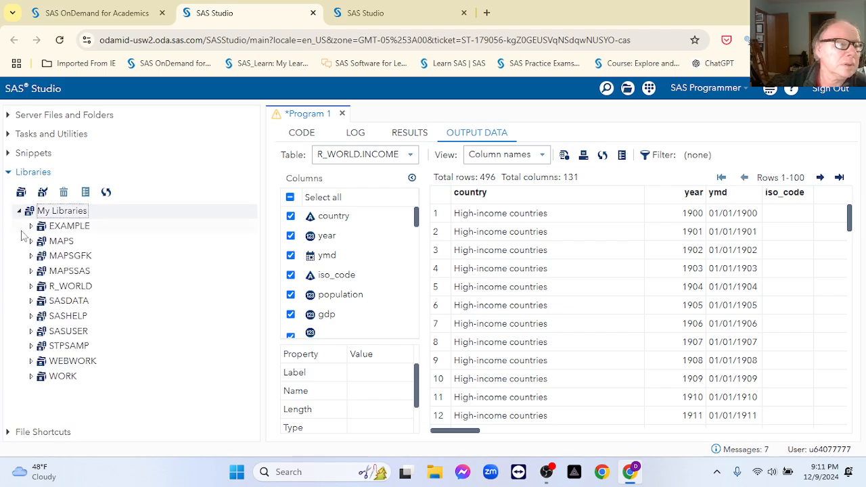
left_click(31, 286)
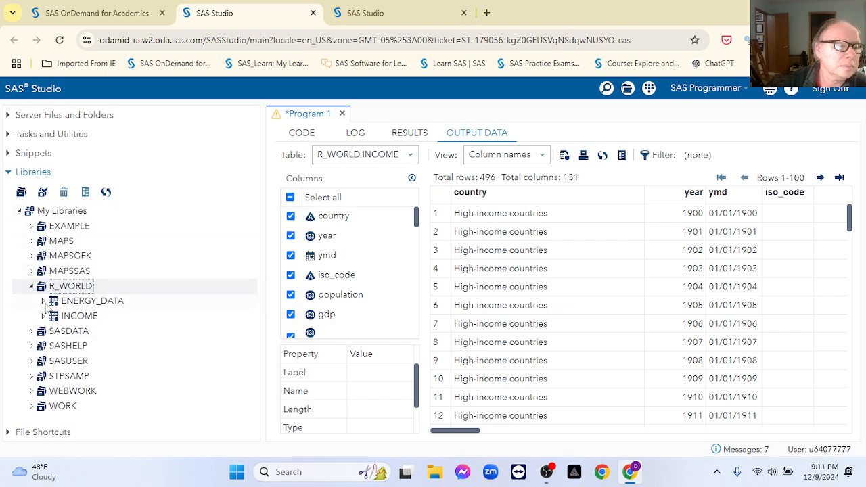
left_click(310, 135)
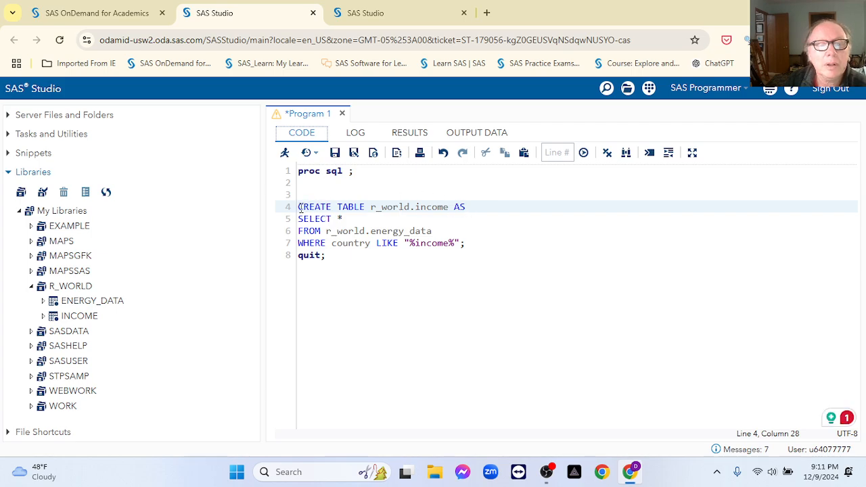
Step: Delete the CREATE TABLE line and change the filter to country IN ("United States")
left_click_drag(467, 211, 300, 212)
key("Delete")
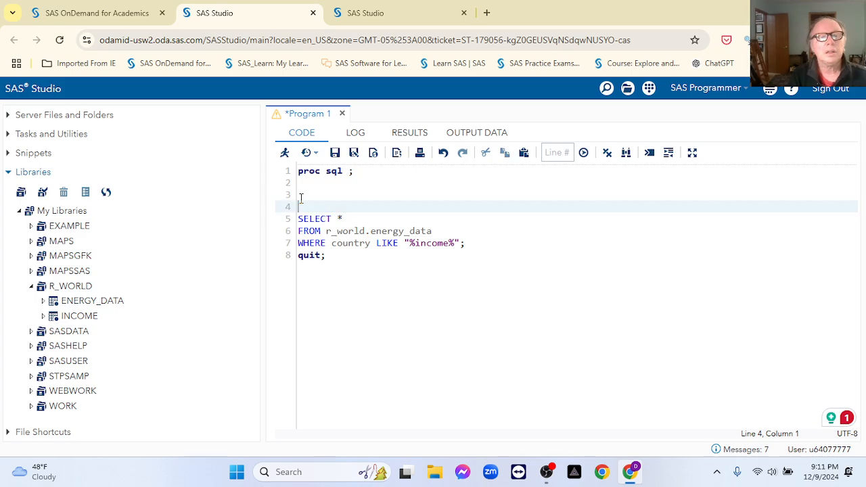
left_click(399, 244)
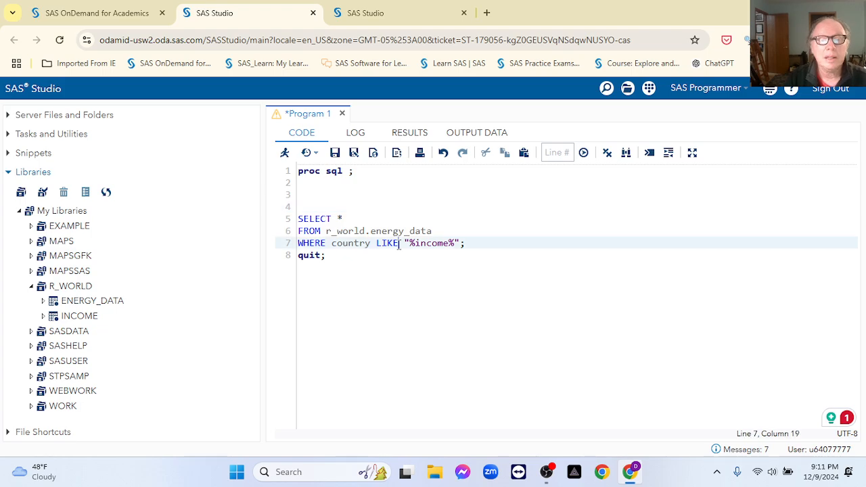
key("BackSpace")
key("BackSpace")
key("BackSpace")
key("BackSpace")
type("IN")
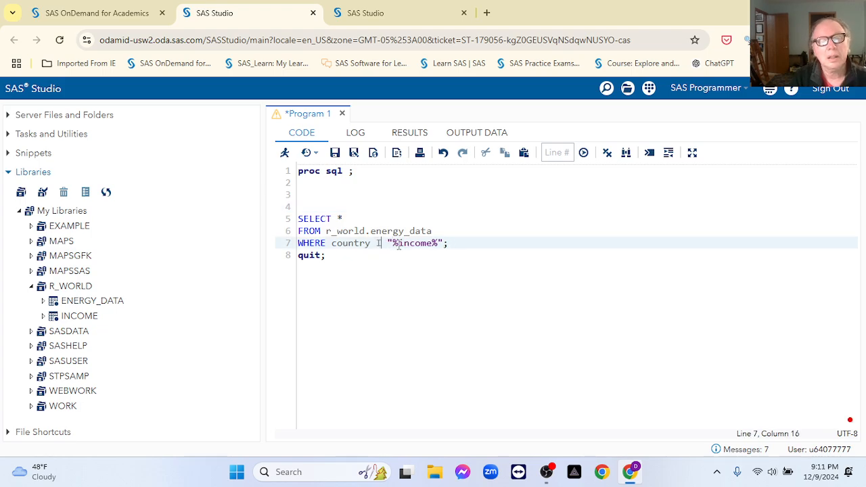
left_click(450, 243)
key("BackSpace")
key("BackSpace")
key("BackSpace")
key("BackSpace")
key("BackSpace")
key("BackSpace")
key("BackSpace")
key("BackSpace")
key("BackSpace")
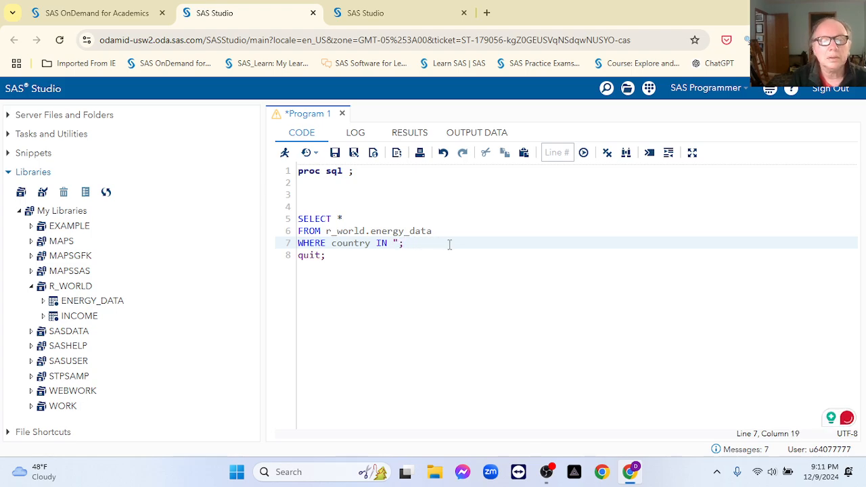
key("BackSpace")
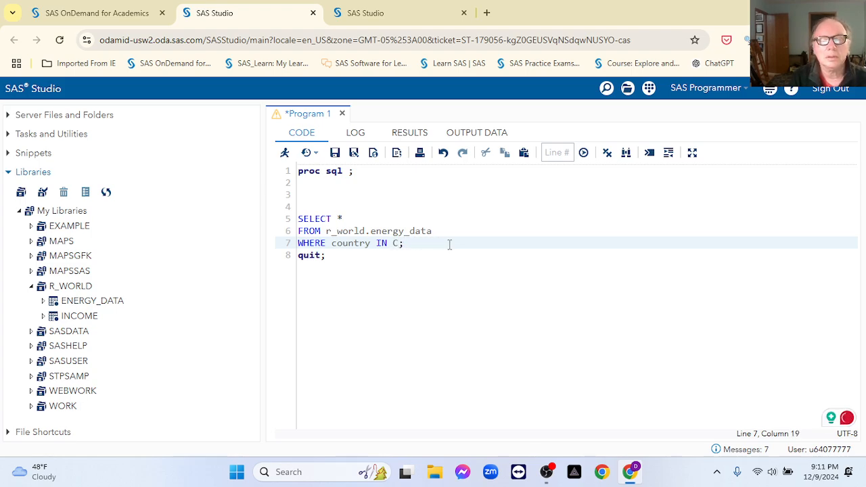
key("BackSpace")
type("(")
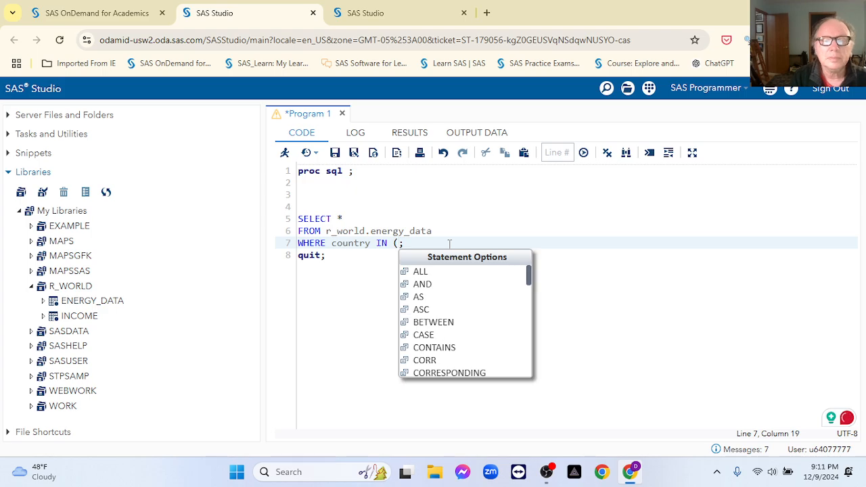
type("\"")
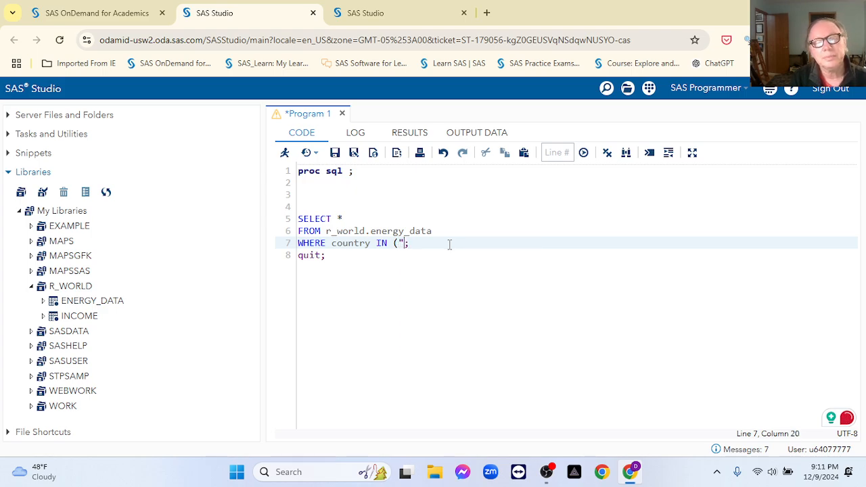
type("United St")
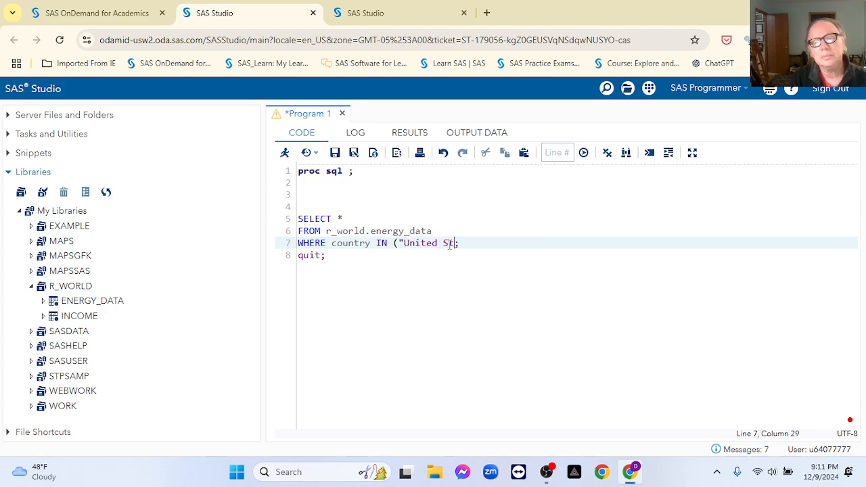
type("ates\"")
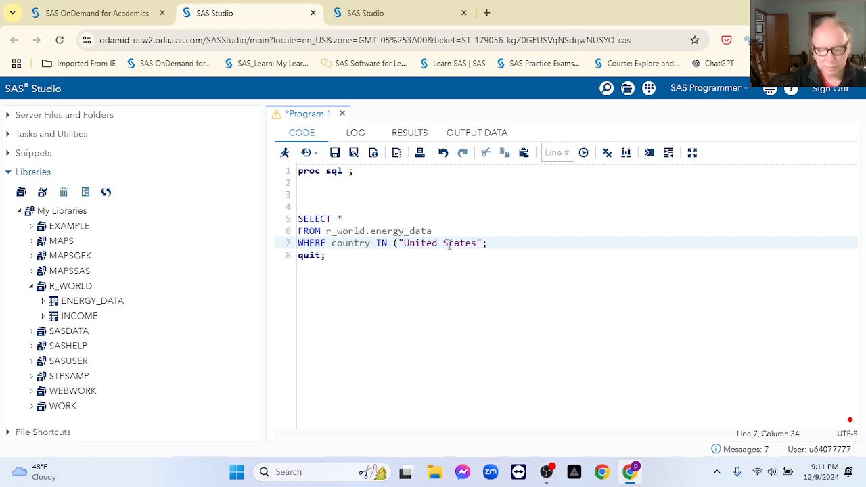
type(")")
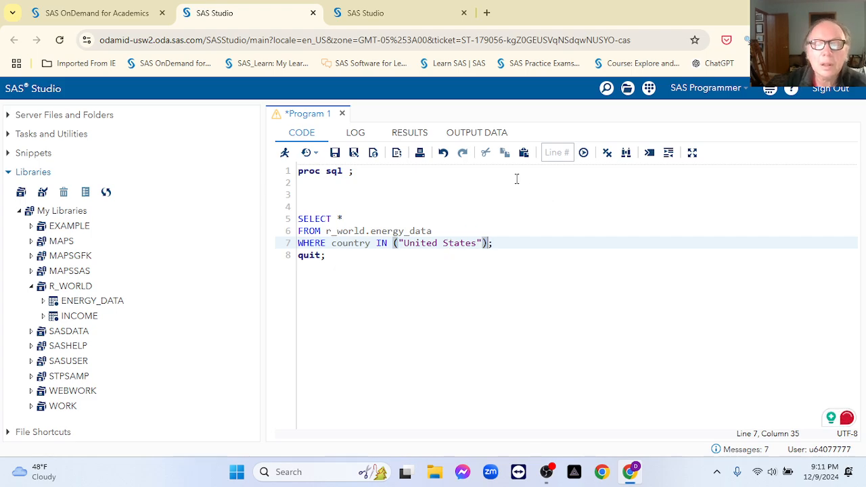
Step: Add outobs=20 to PROC SQL and run the query
left_click(346, 170)
type("out")
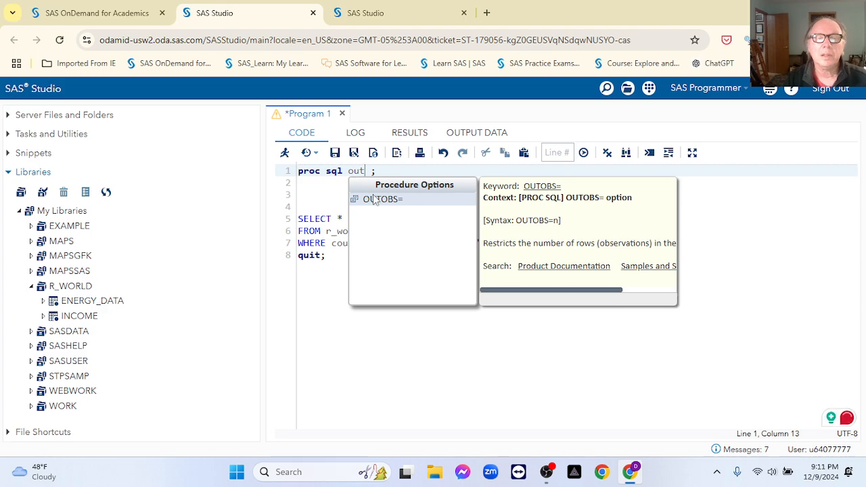
left_click(383, 200)
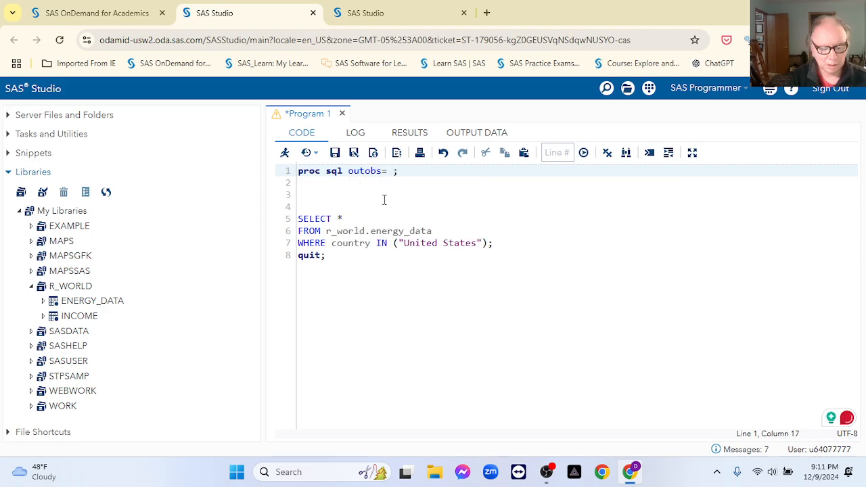
type("20")
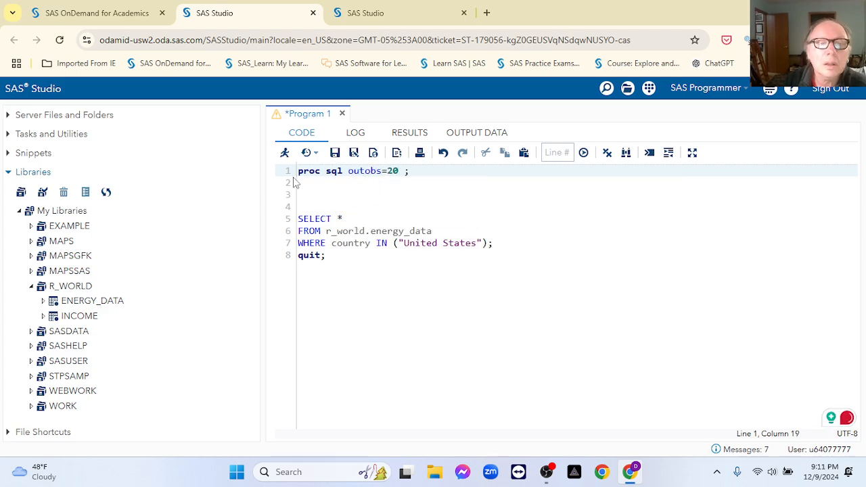
left_click(285, 152)
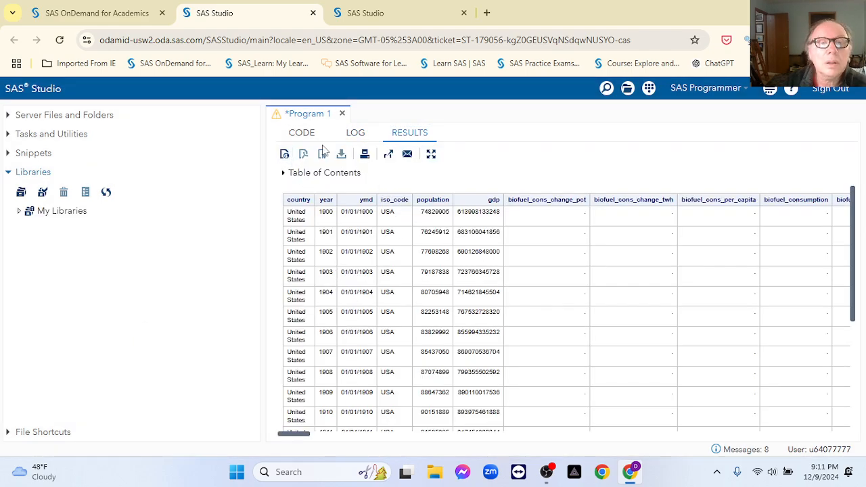
Step: Replace United States with world in the IN list and run the query
left_click(296, 135)
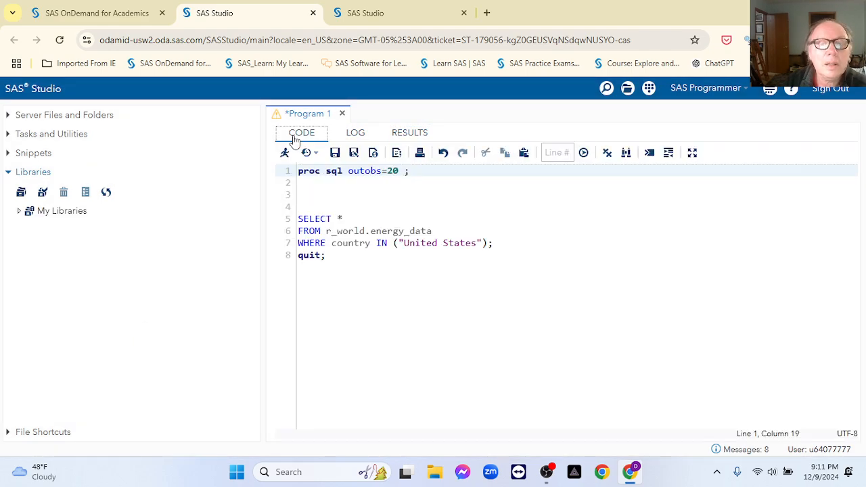
left_click(477, 243)
key("BackSpace")
key("BackSpace")
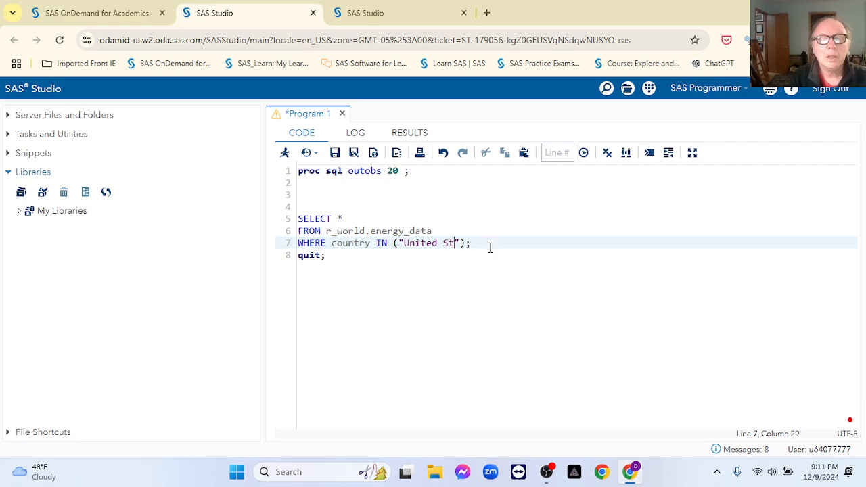
key("BackSpace")
key("BackSpace")
key("BackSpace")
key("BackSpace")
key("BackSpace")
key("BackSpace")
key("BackSpace")
key("BackSpace")
key("BackSpace")
type("r_worl")
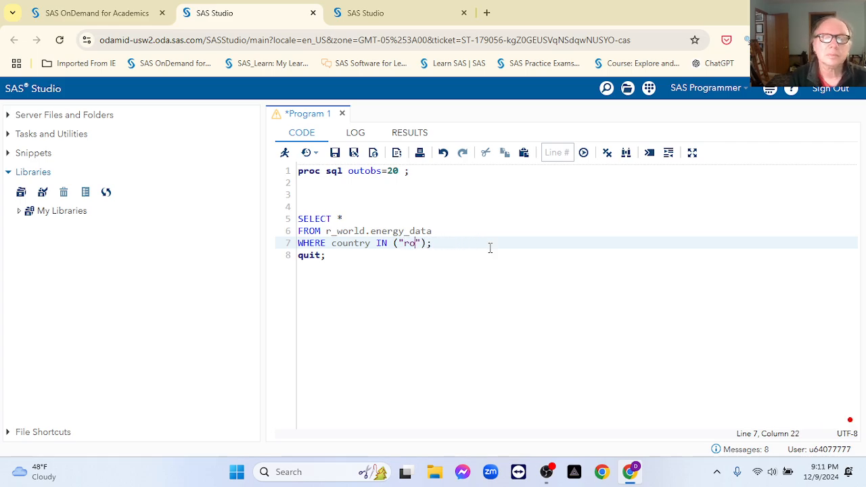
type("d")
key("BackSpace")
key("BackSpace")
key("BackSpace")
type("wo")
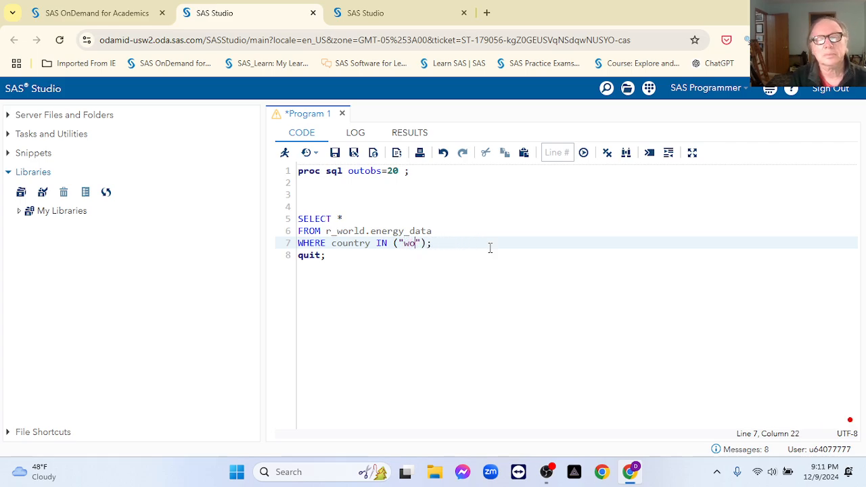
type("rld")
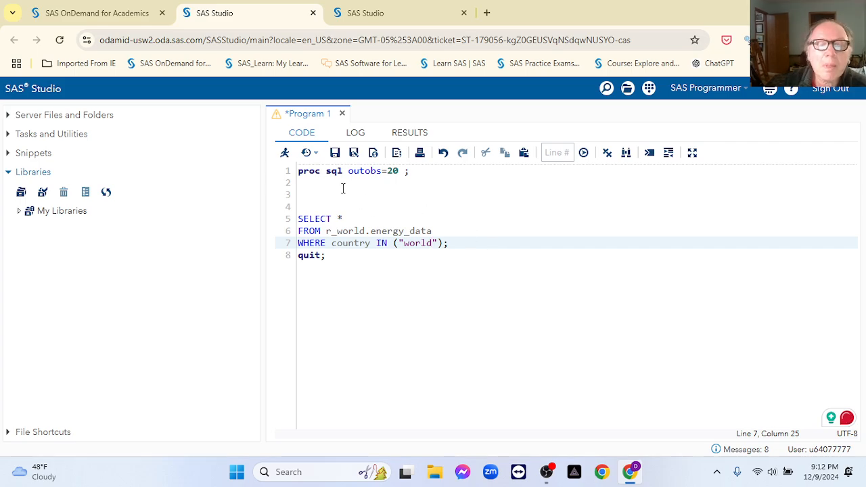
left_click(285, 153)
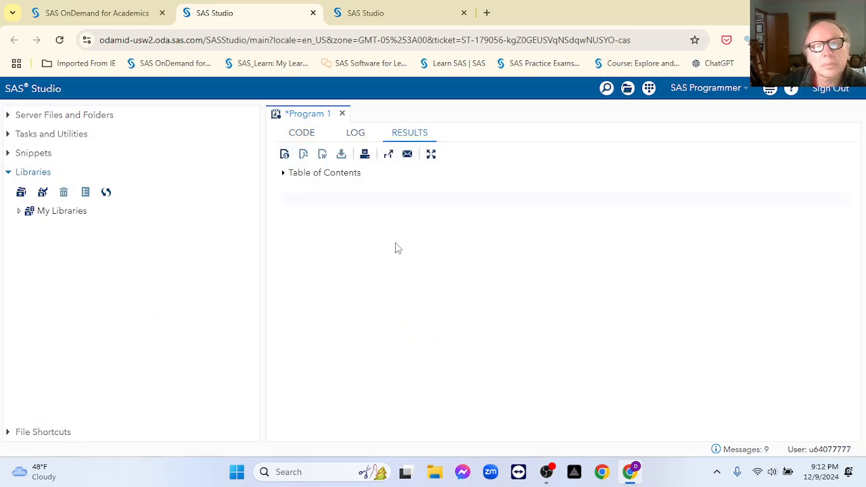
Step: Capitalize world to "World" in the IN list and rerun
left_click(297, 137)
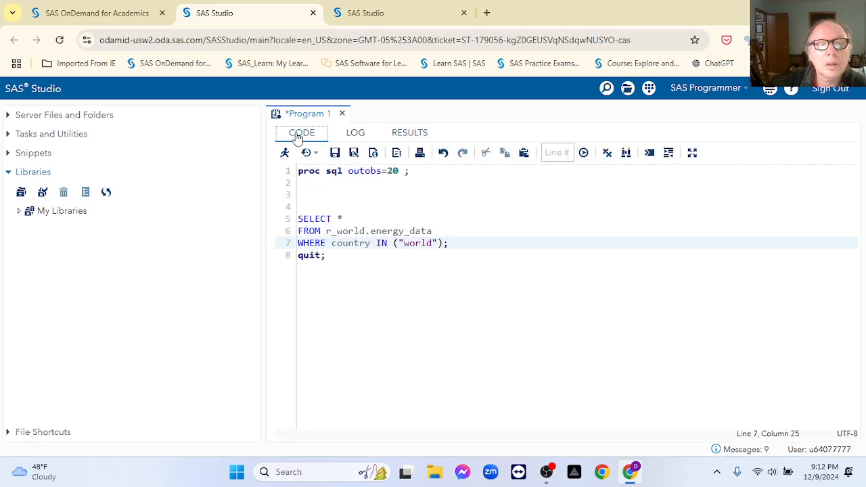
left_click(405, 243)
key("BackSpace")
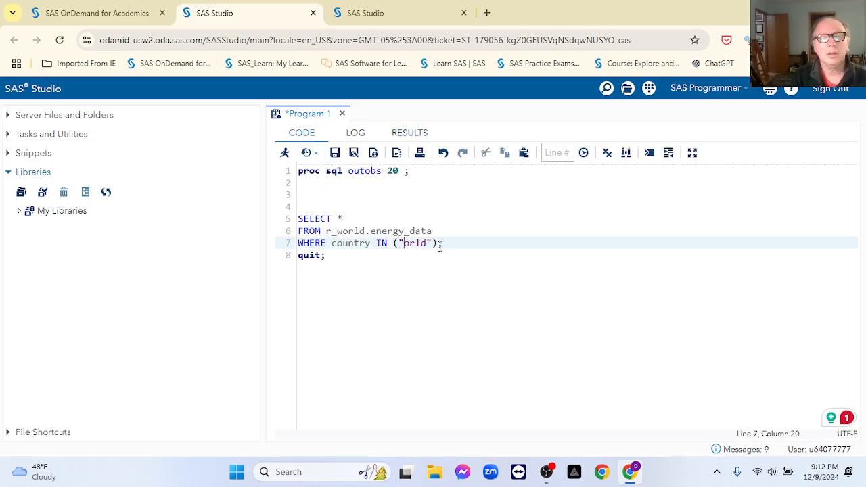
type("W")
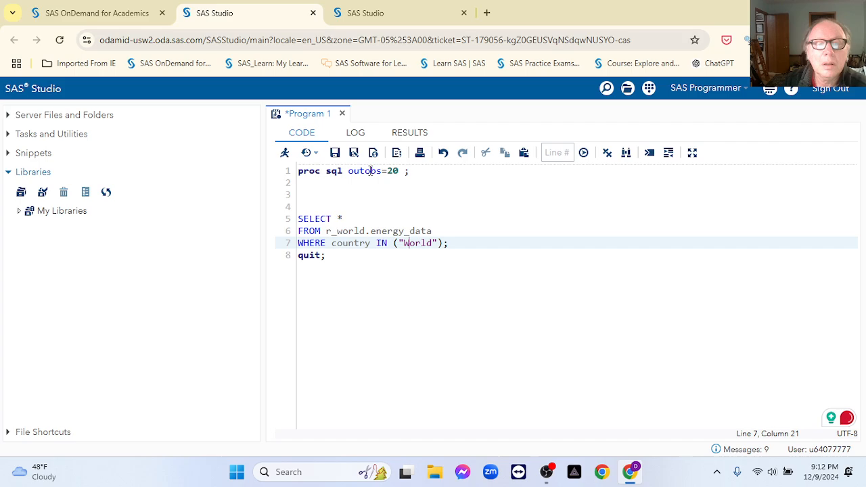
left_click(285, 154)
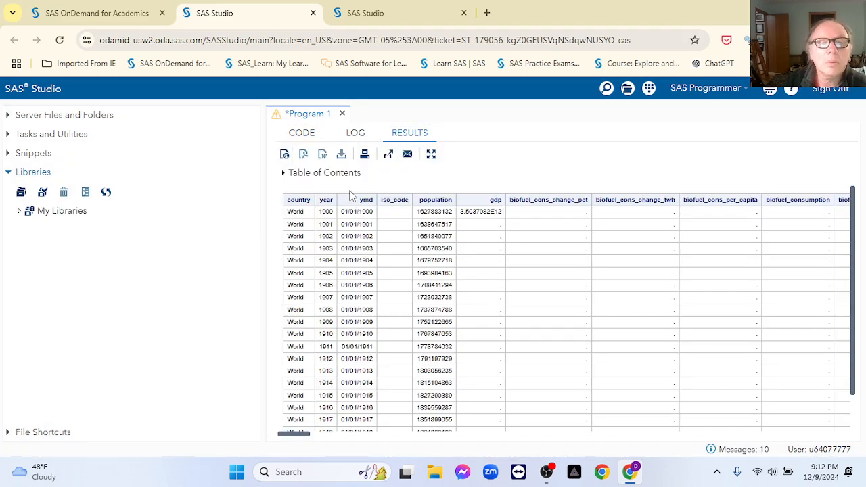
Step: Add "United States" after "World" in the IN list and run the query
left_click(303, 135)
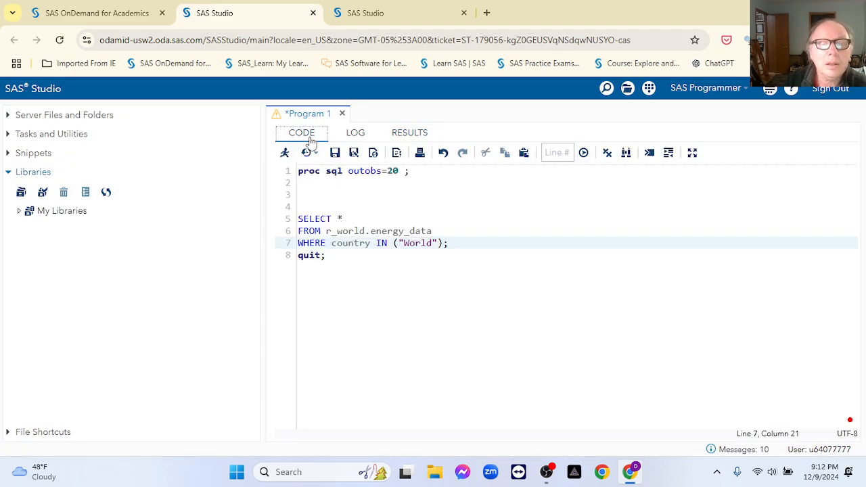
left_click(436, 245)
type(",\"Unit")
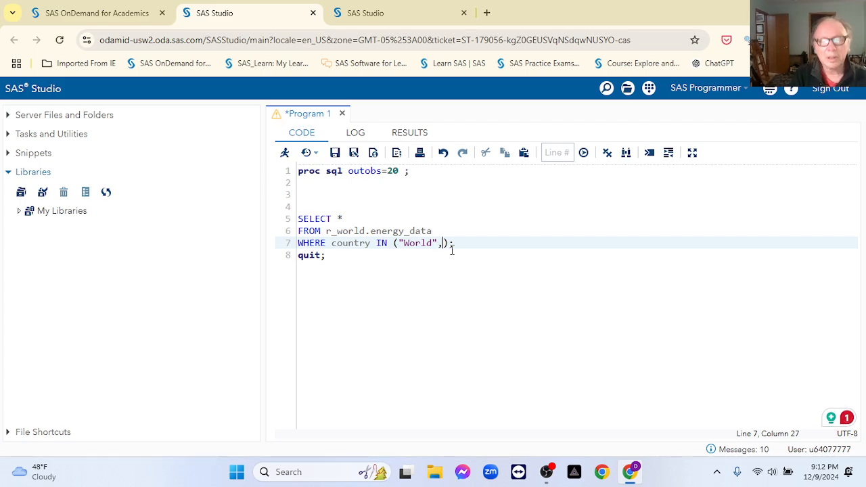
type("ed States")
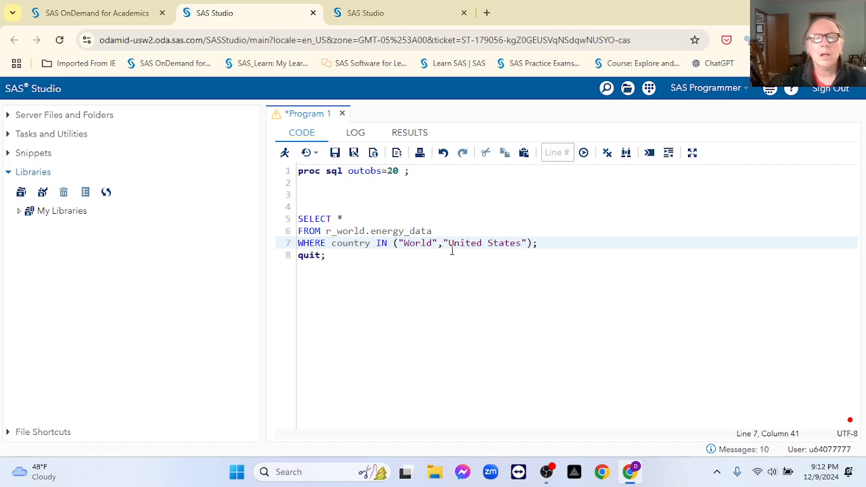
left_click(284, 154)
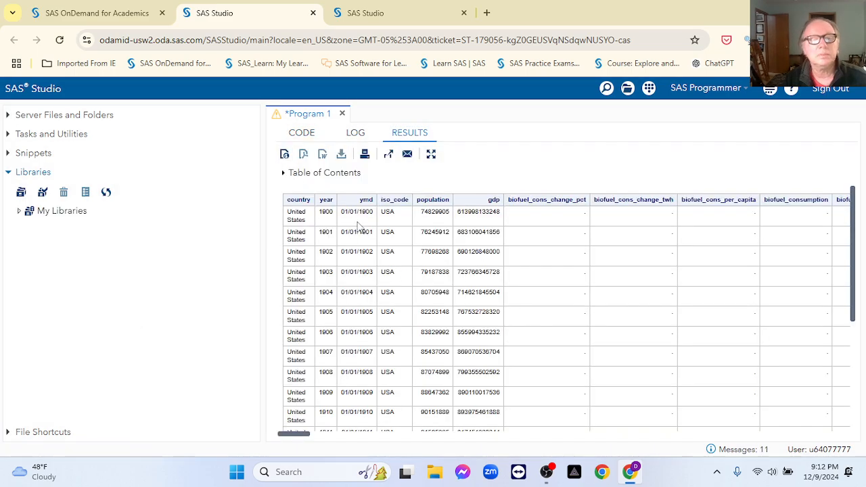
scroll(430, 259, "down", 5)
scroll(431, 259, "up", 5)
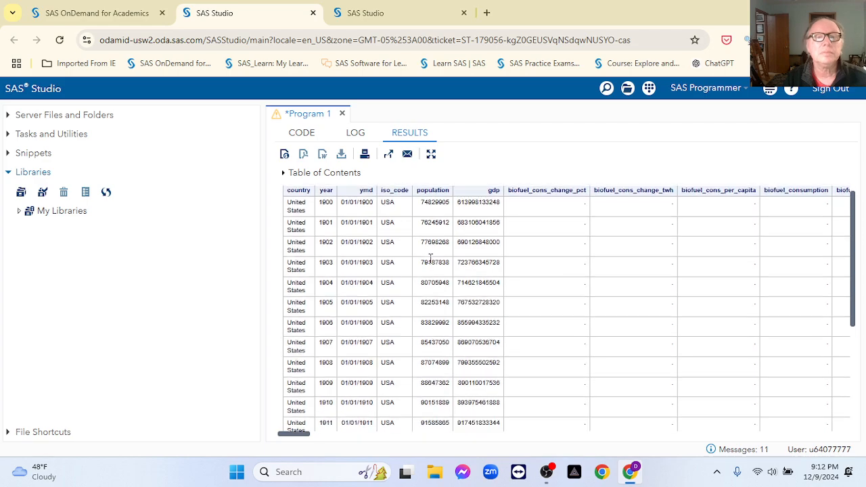
Step: Add CREATE TABLE r_world.usaworld AS above the SELECT statement
left_click(302, 134)
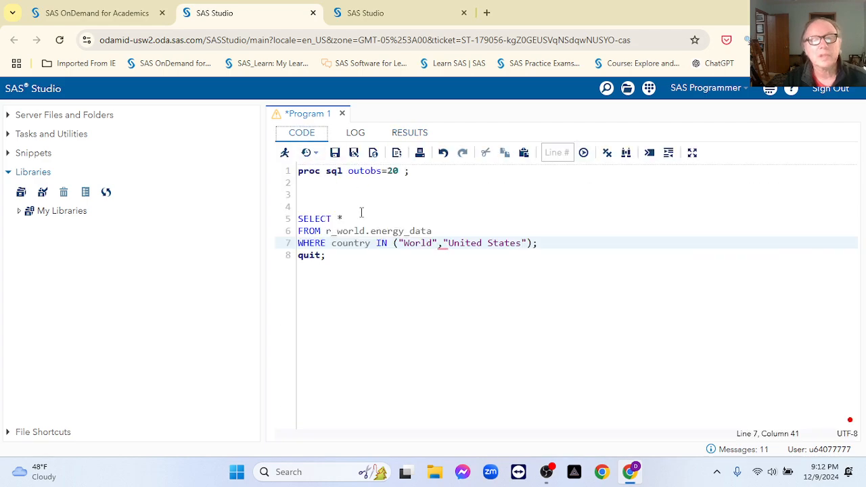
left_click(300, 205)
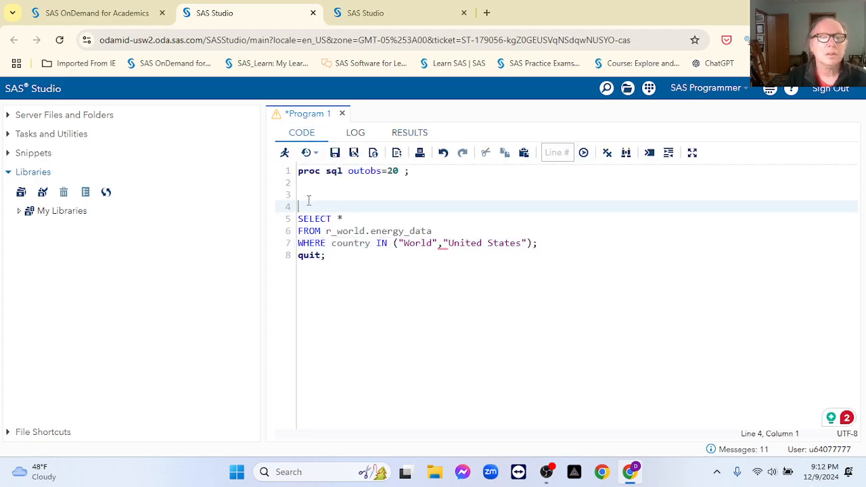
type("CREATE TABLE ")
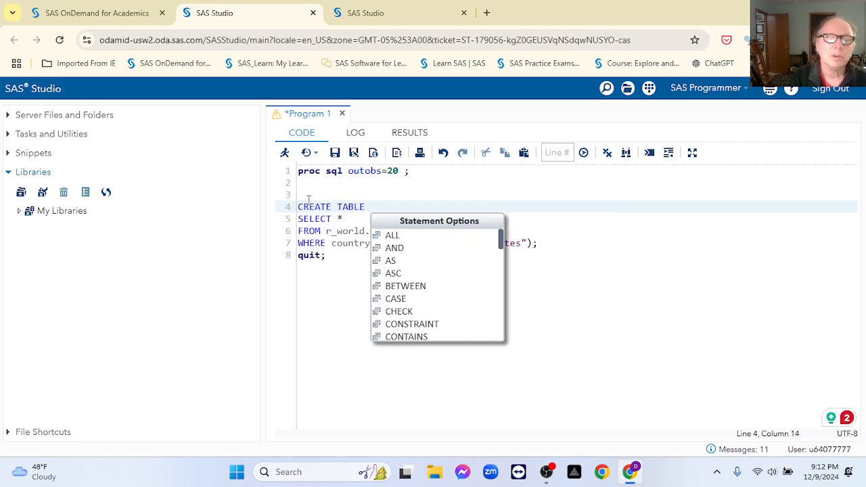
type("world")
key("BackSpace")
key("BackSpace")
key("BackSpace")
key("BackSpace")
key("BackSpace")
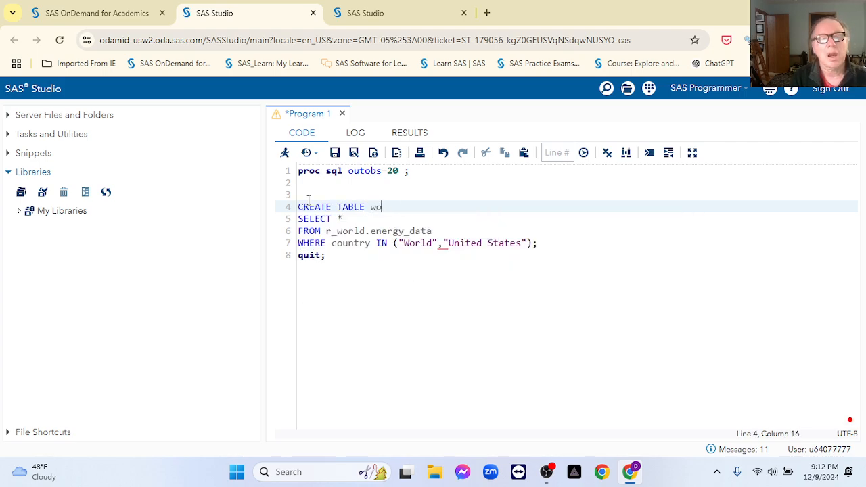
type("usw")
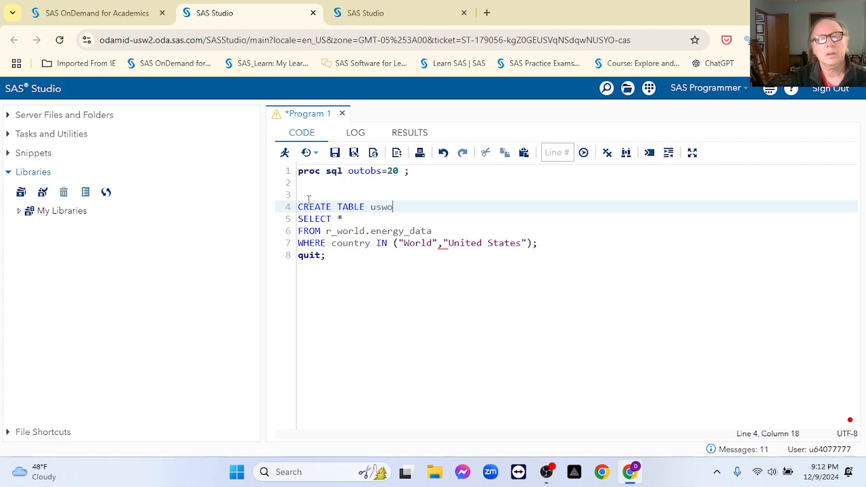
key("BackSpace")
key("BackSpace")
key("BackSpace")
key("BackSpace")
type("r_world")
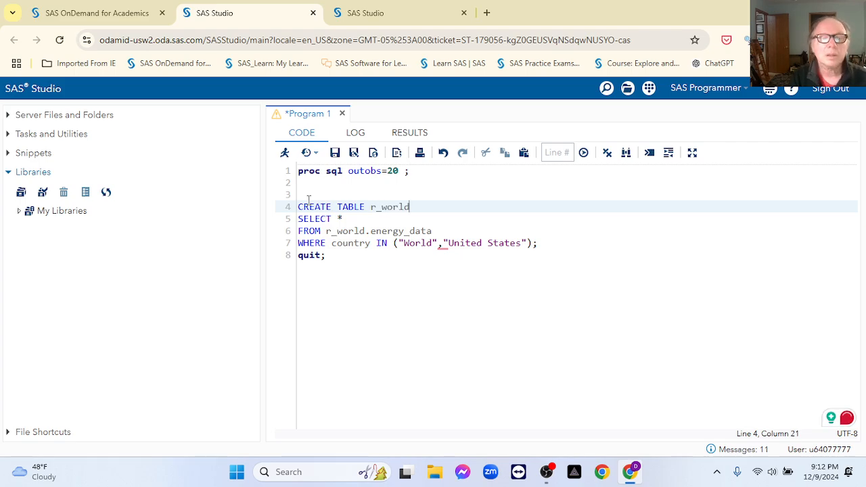
type(".us")
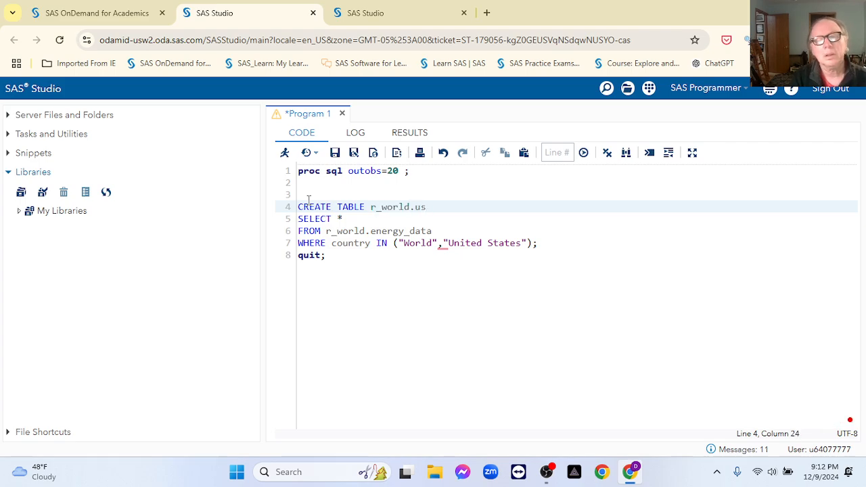
type("w")
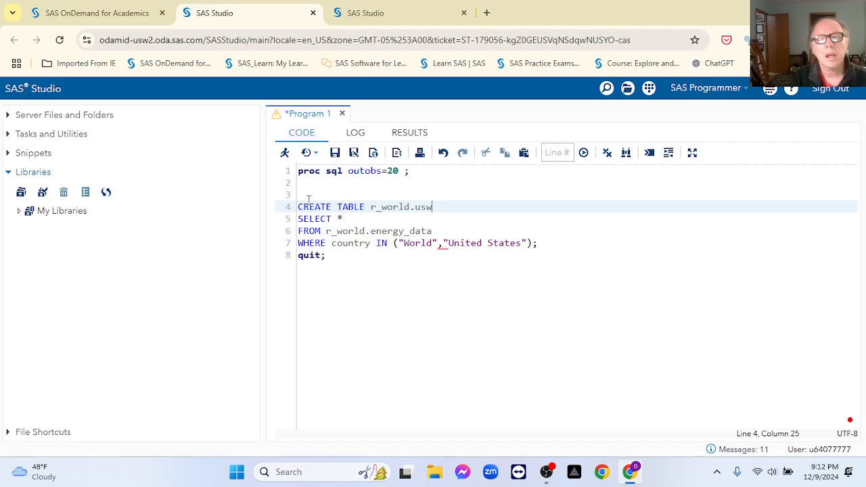
type("ror")
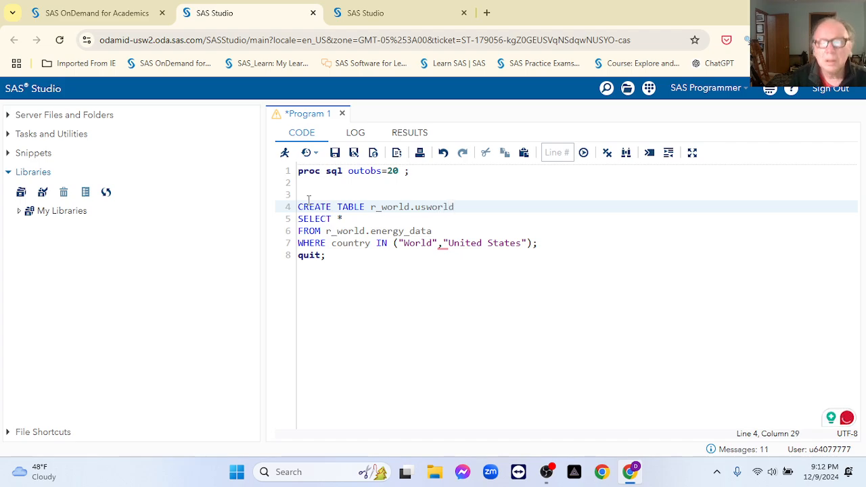
type("a")
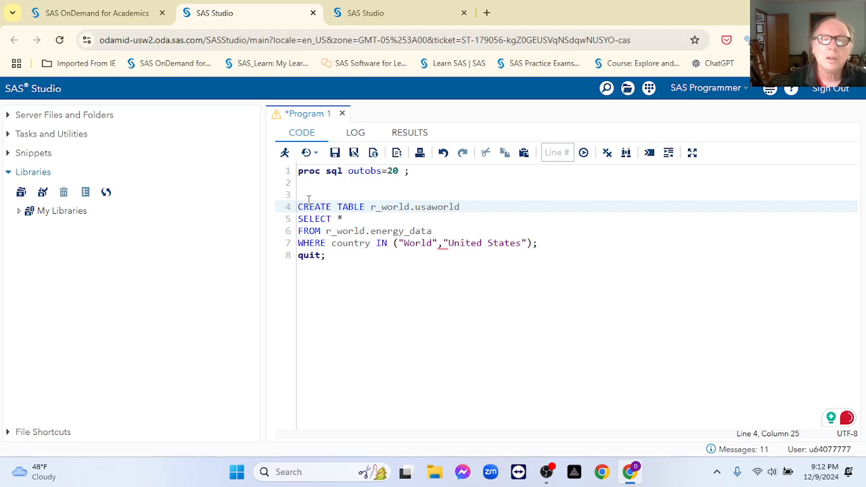
left_click(491, 206)
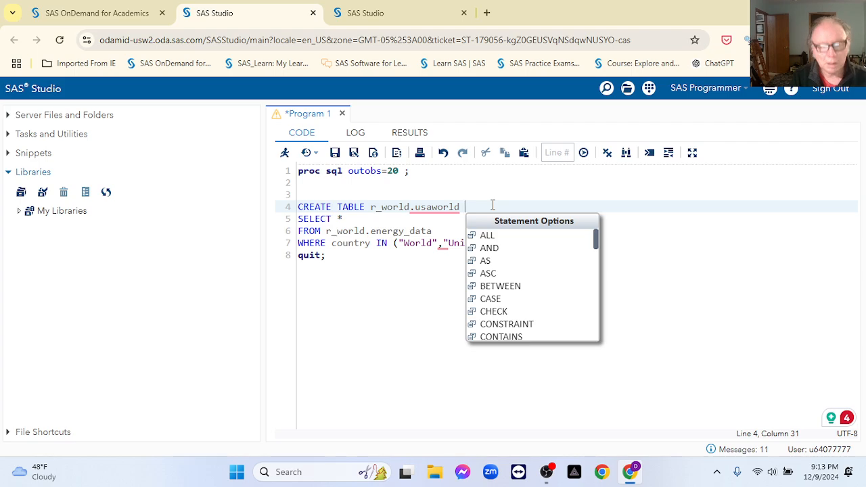
type("AS")
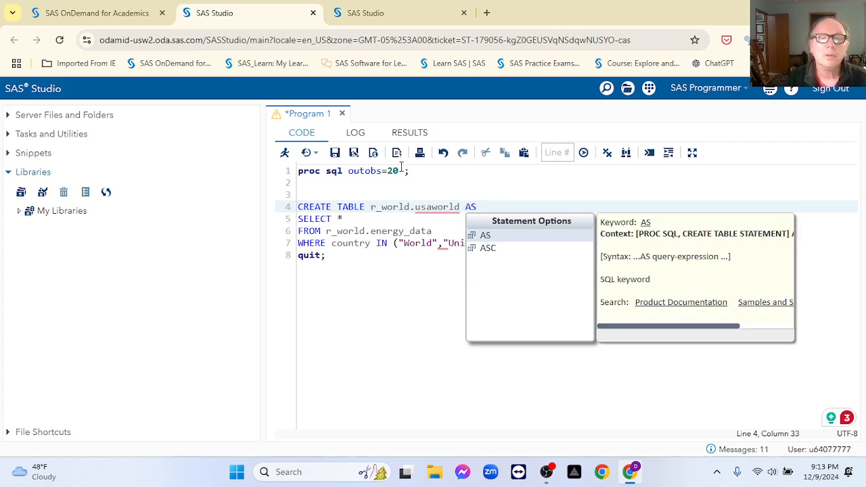
Step: Remove the outobs=20 limit and run to create the 248-row usaworld table
left_click(401, 170)
key("BackSpace")
key("BackSpace")
key("BackSpace")
key("BackSpace")
key("BackSpace")
key("BackSpace")
key("BackSpace")
key("BackSpace")
key("BackSpace")
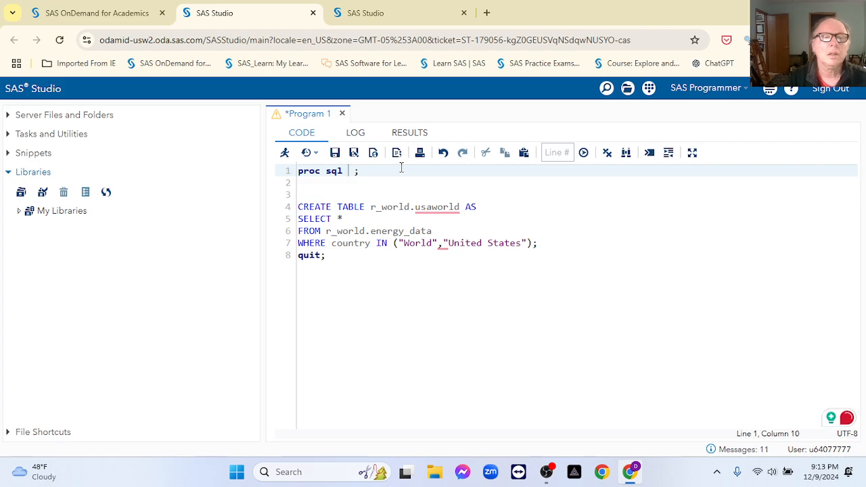
left_click(286, 154)
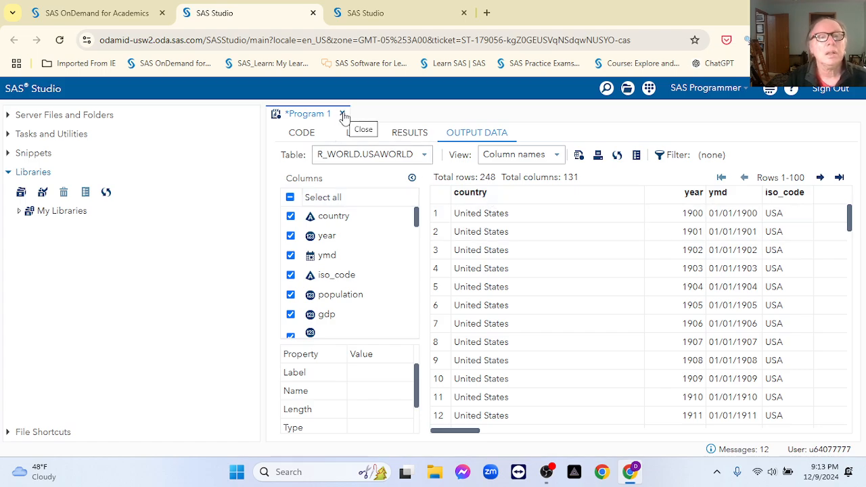
Step: Change the FROM clause's table from energy_data to r_world.usaworld
left_click(300, 134)
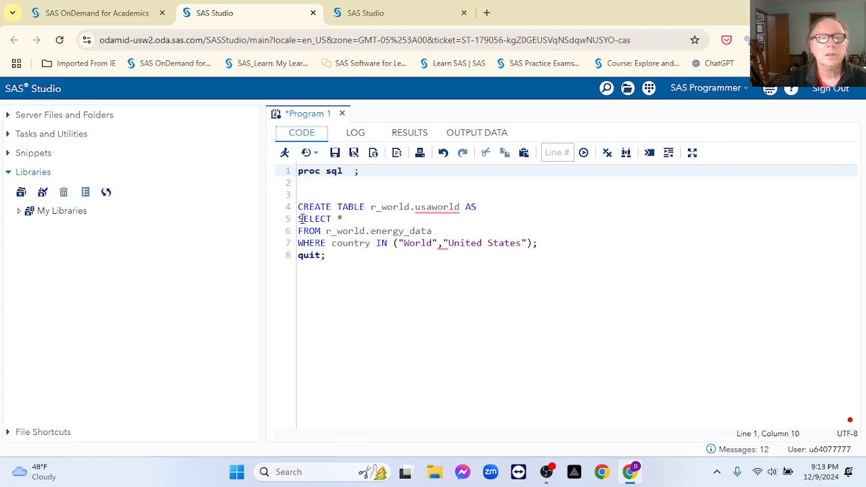
left_click_drag(298, 207, 491, 214)
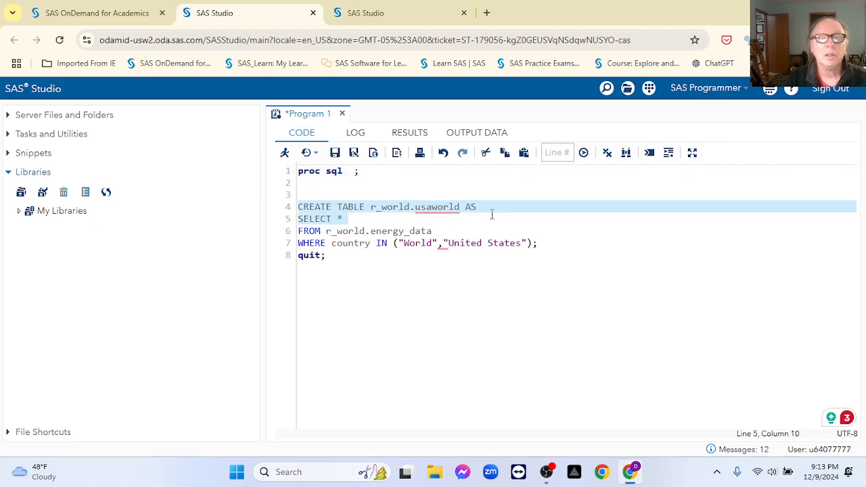
left_click(455, 265)
left_click(435, 208)
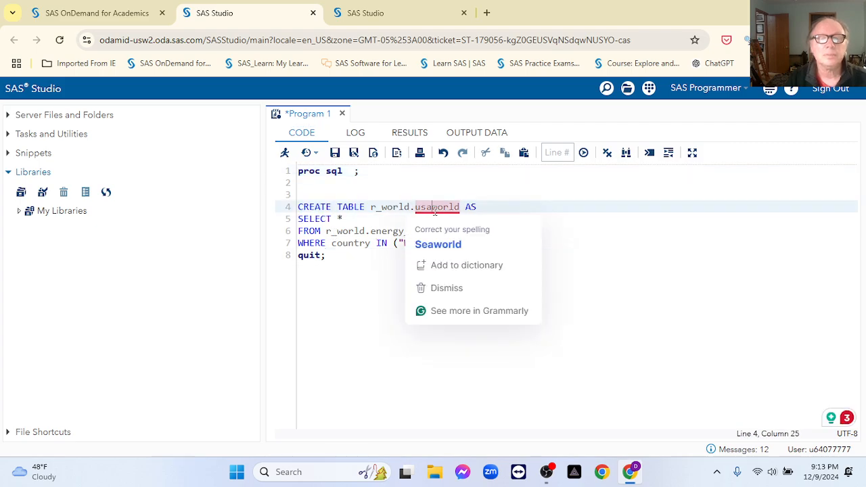
left_click(382, 283)
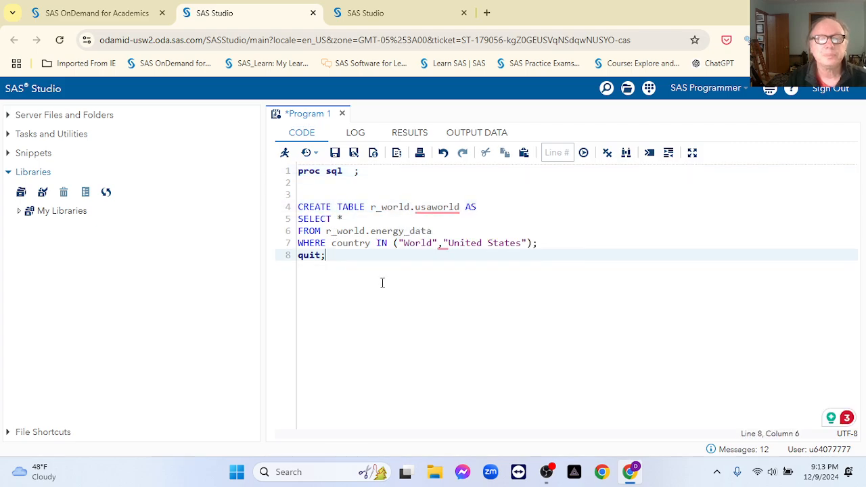
left_click(435, 231)
key("BackSpace")
key("BackSpace")
key("BackSpace")
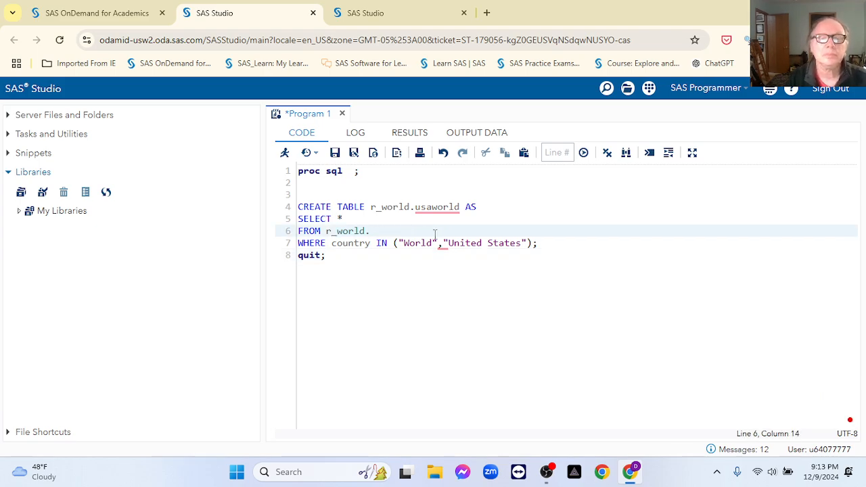
double_click(427, 206)
key("ctrl+c")
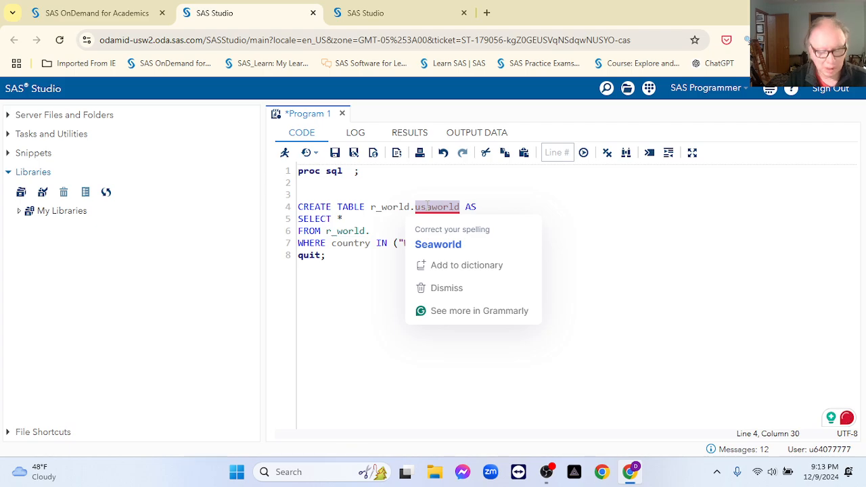
left_click(361, 220)
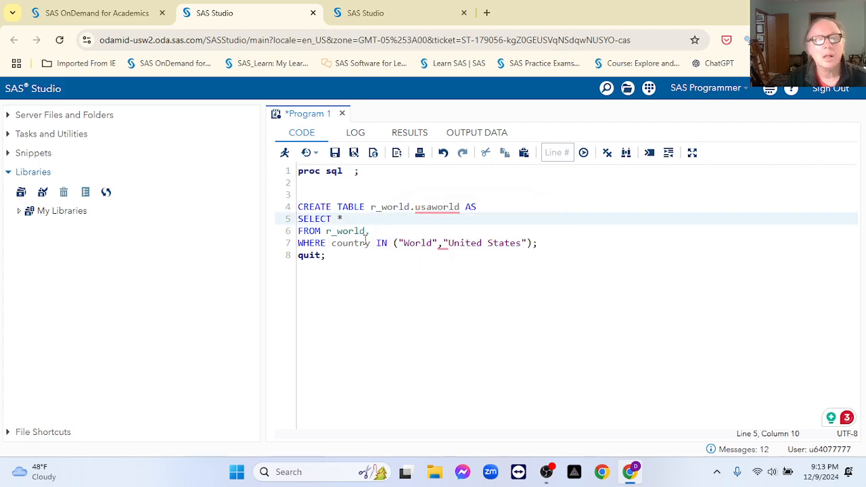
left_click(370, 231)
key("ctrl+v")
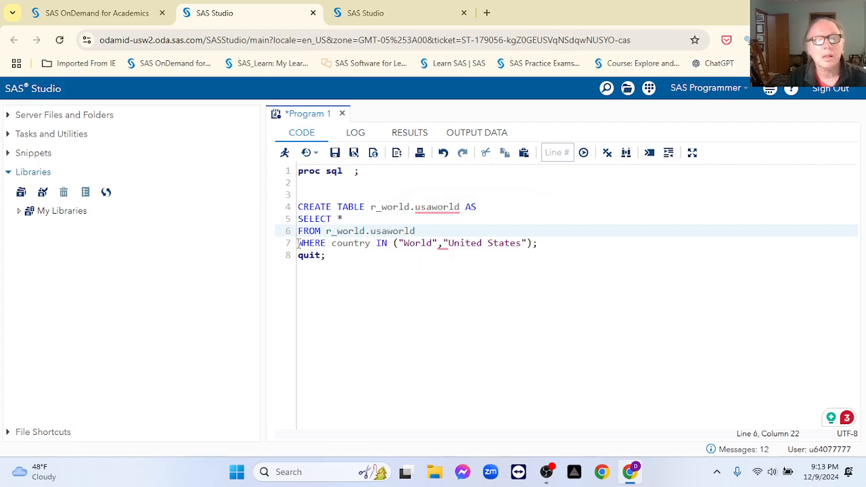
Step: Delete the WHERE country filter and the CREATE TABLE statement
left_click_drag(298, 243, 489, 255)
left_click_drag(558, 250, 540, 244)
key("BackSpace")
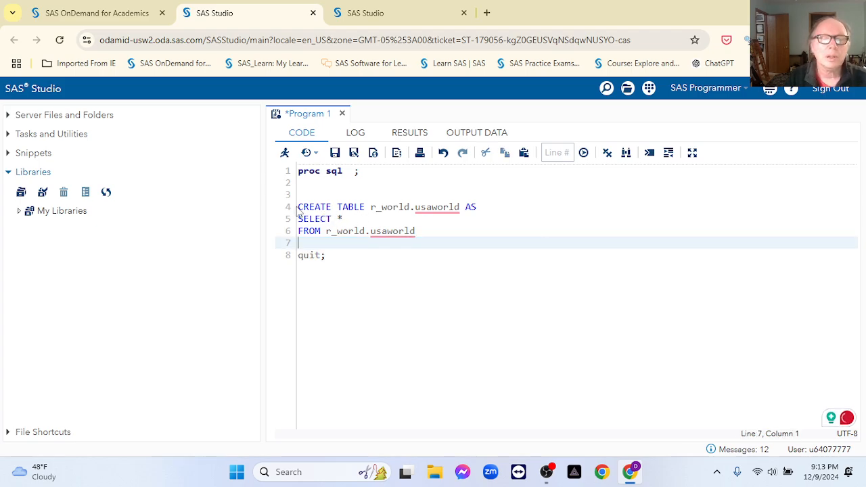
left_click_drag(299, 206, 508, 216)
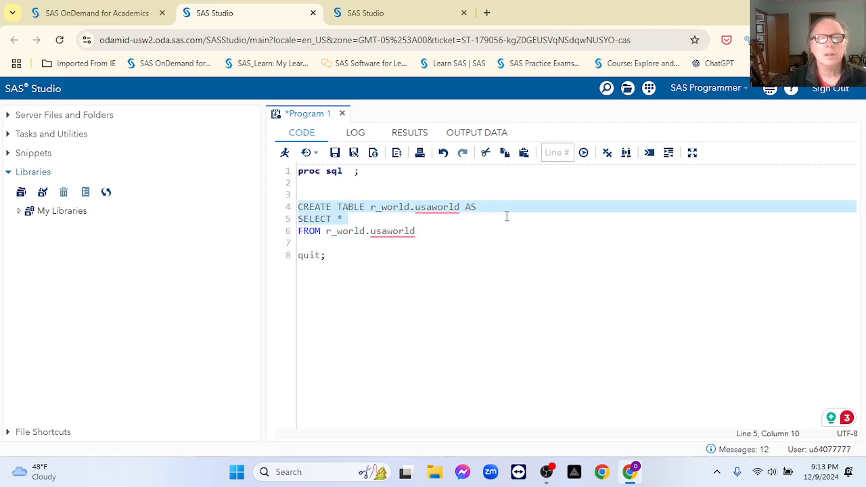
left_click(494, 208)
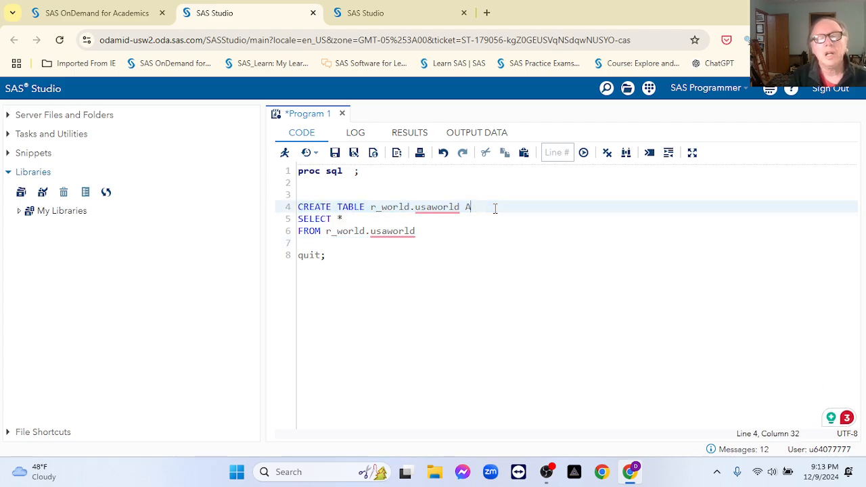
key("BackSpace")
key("BackSpace")
key("BackSpace")
key("BackSpace")
key("BackSpace")
key("BackSpace")
key("BackSpace")
key("BackSpace")
key("BackSpace")
key("BackSpace")
key("BackSpace")
key("BackSpace")
key("BackSpace")
key("BackSpace")
key("BackSpace")
key("BackSpace")
key("BackSpace")
key("BackSpace")
key("BackSpace")
key("BackSpace")
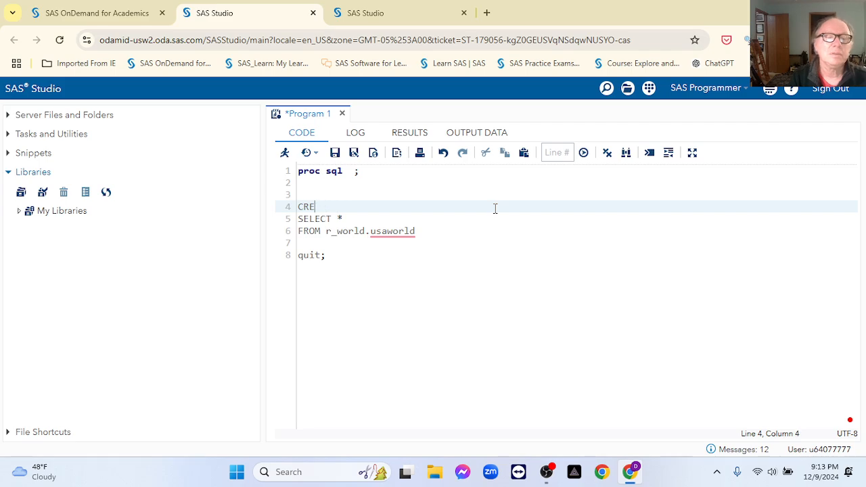
key("BackSpace")
key("BackSpace")
key("BackSpace")
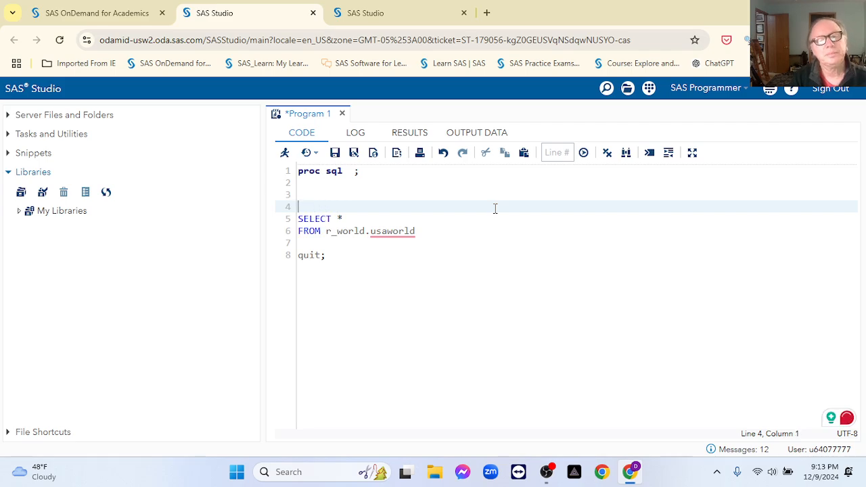
Step: Change SELECT * to SELECT DISTINCT country and remove the blank lines
left_click(364, 218)
key("BackSpace")
key("BackSpace")
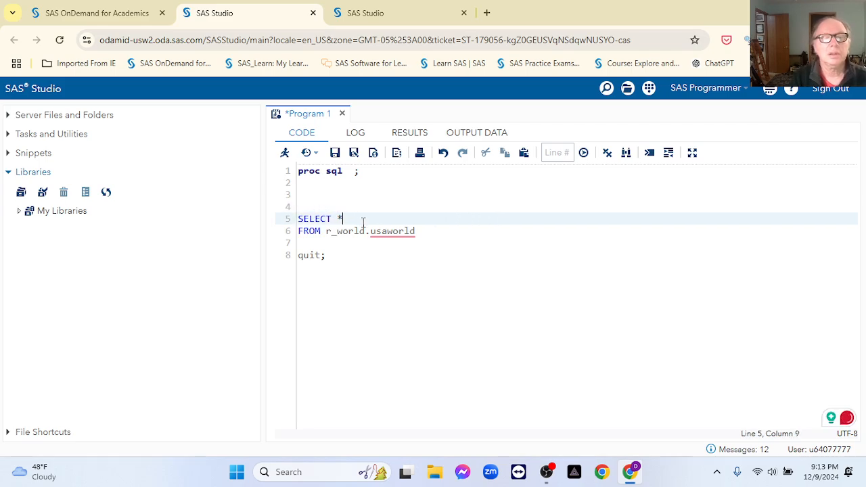
type("dis")
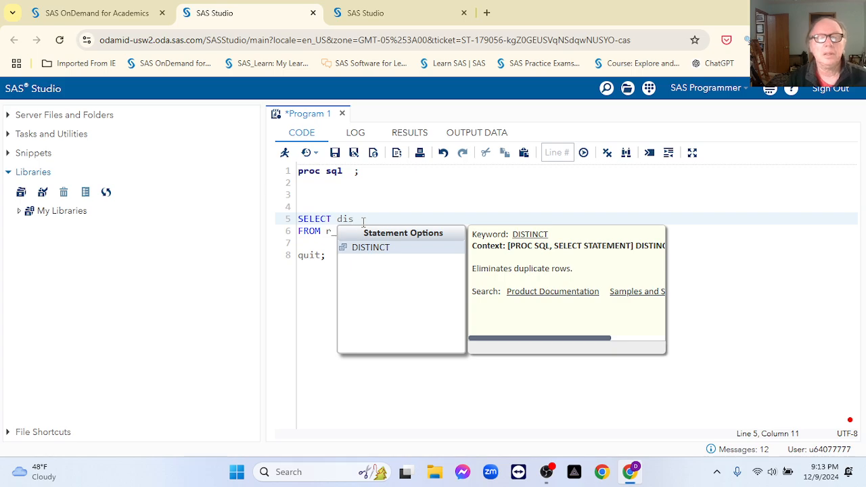
left_click(371, 250)
type("ct")
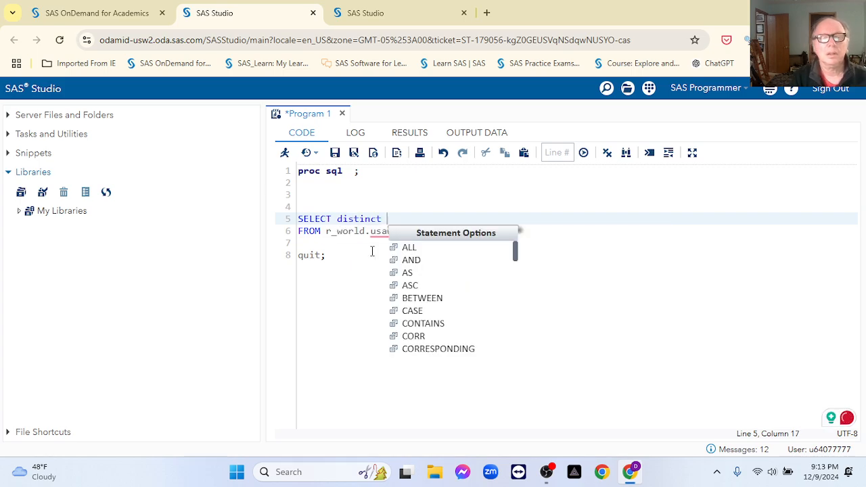
type("ountry")
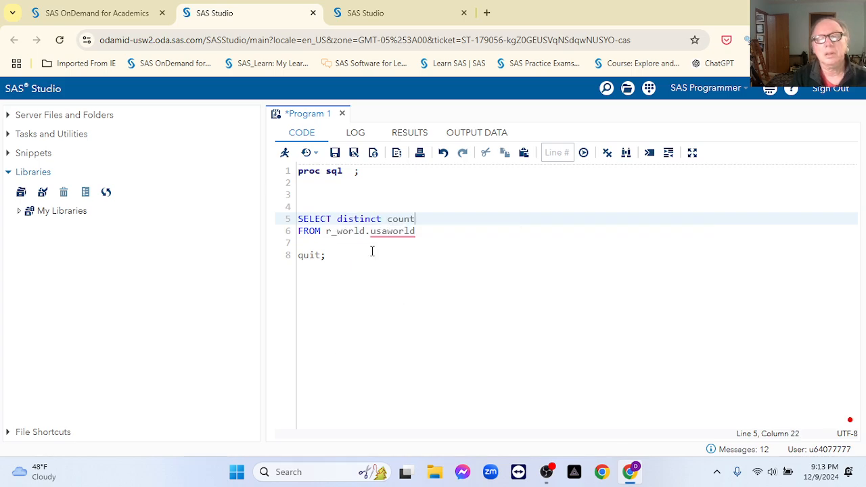
left_click(304, 242)
key("Delete")
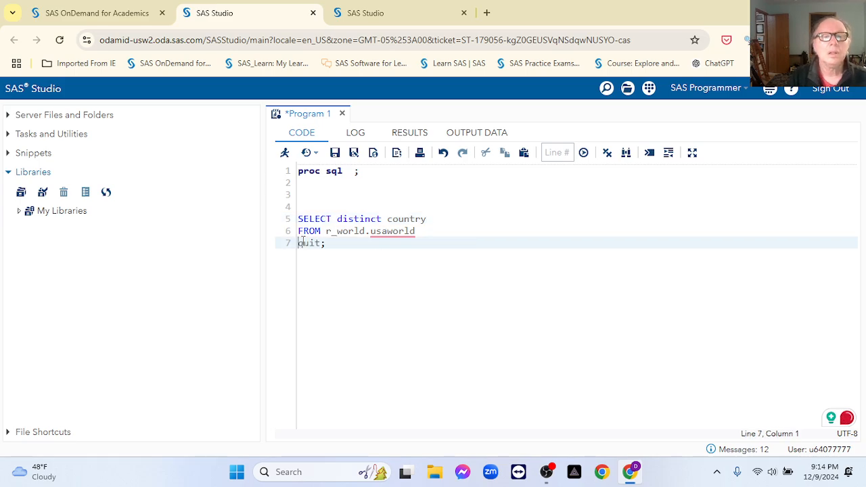
left_click(307, 191)
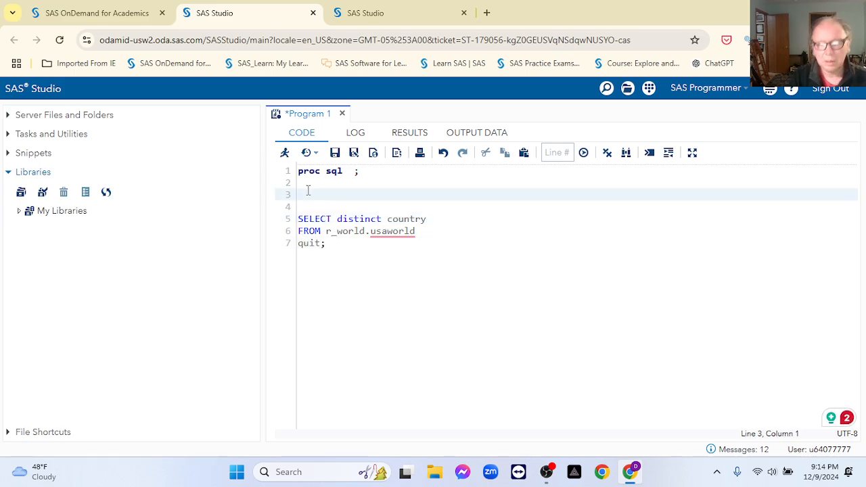
key("Delete")
key("Delete")
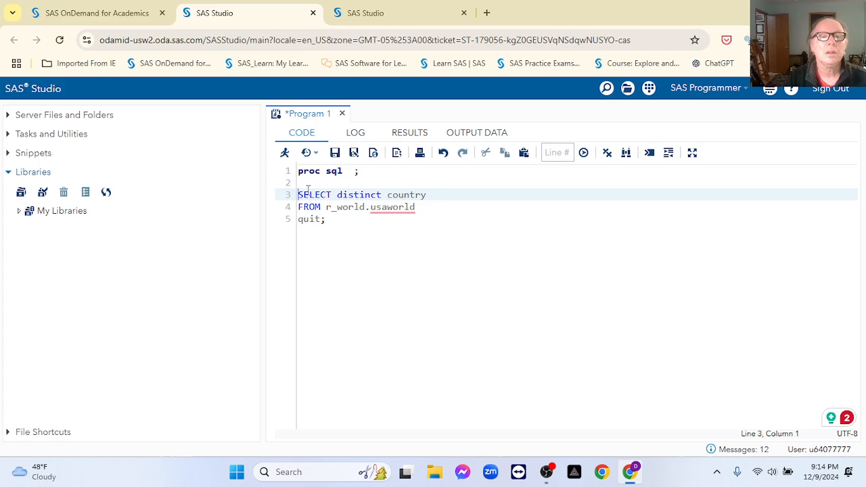
Step: Run the DISTINCT country query, then switch its source to r_world.income and rerun it
left_click(284, 153)
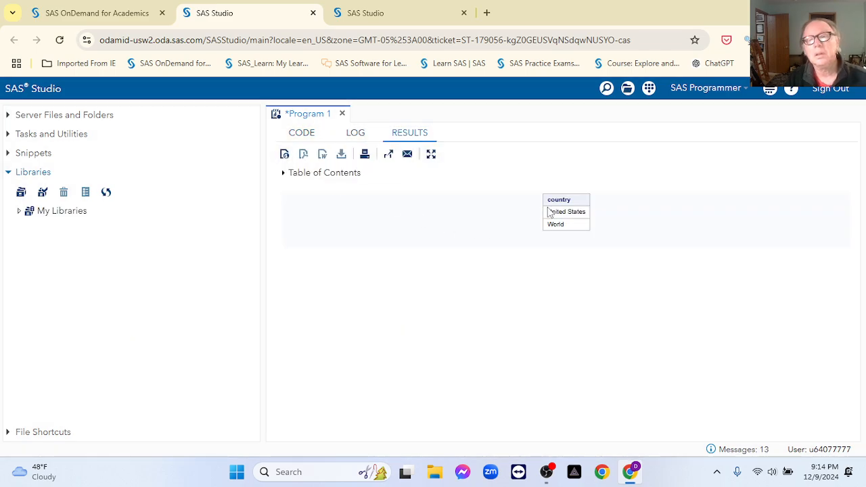
left_click(302, 134)
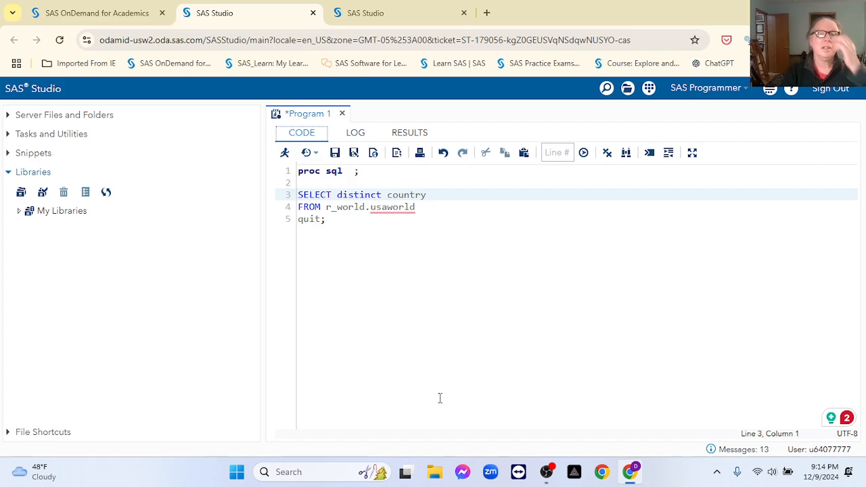
left_click(434, 196)
left_click(420, 210)
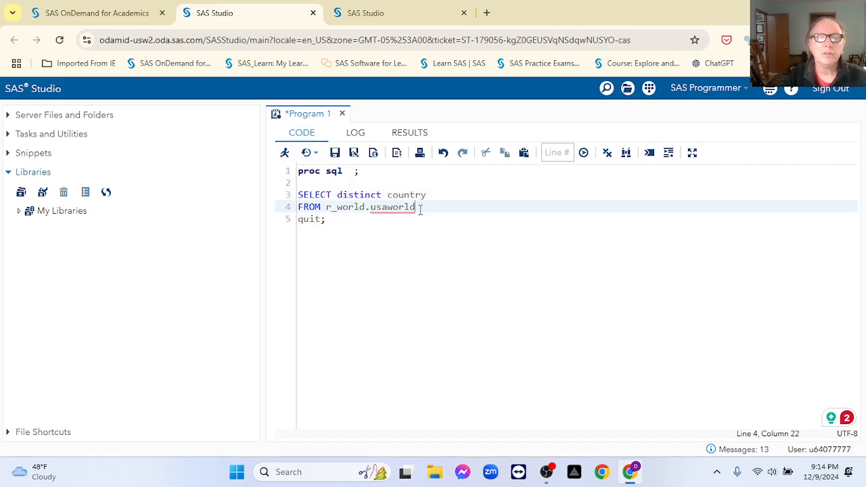
key("BackSpace")
key("BackSpace")
key("BackSpace")
key("BackSpace")
key("BackSpace")
key("BackSpace")
key("BackSpace")
key("BackSpace")
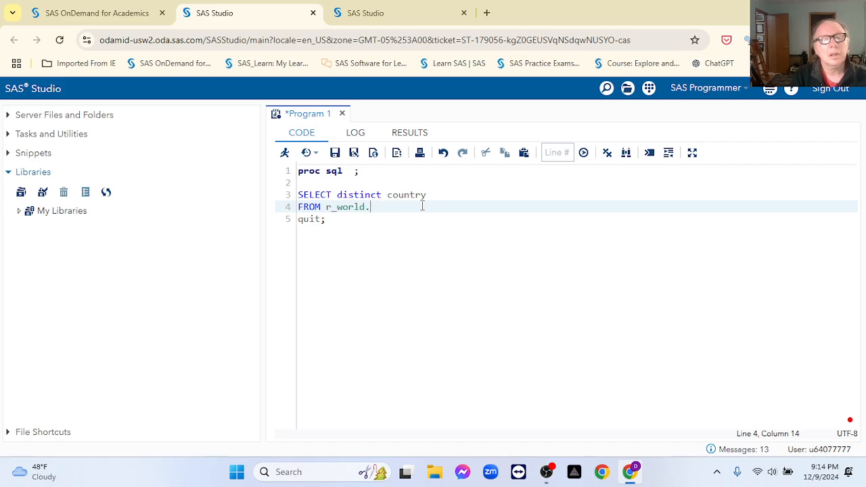
type("income")
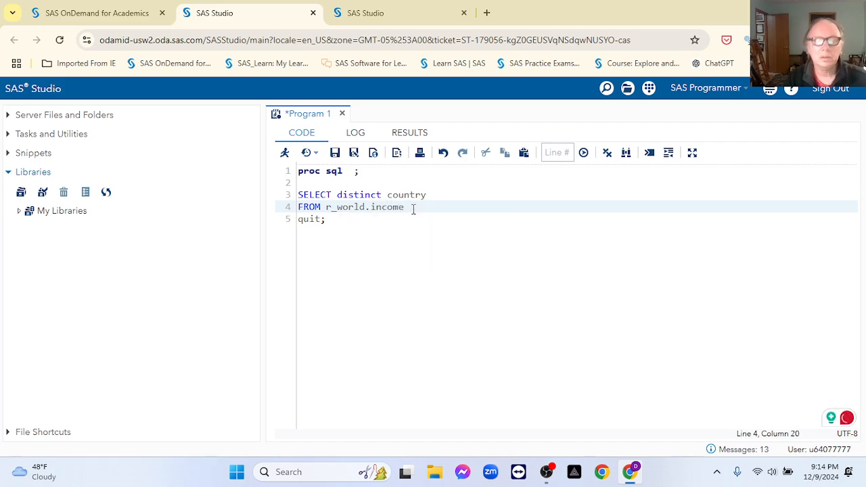
type(";")
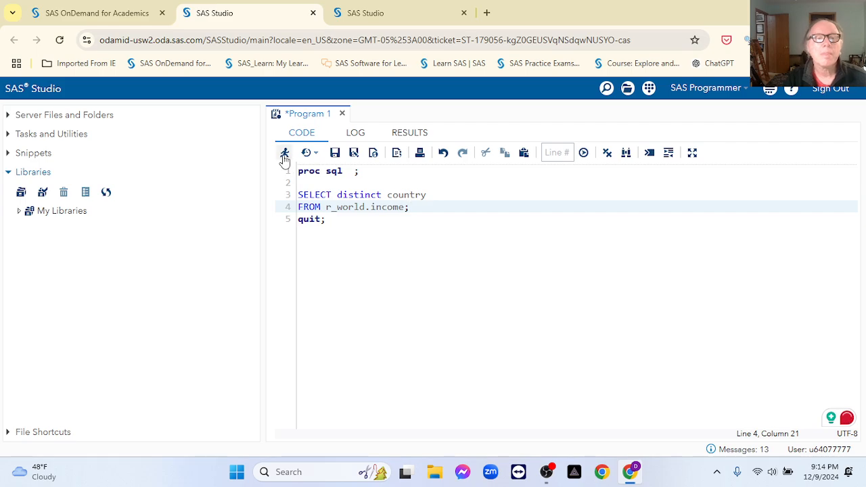
left_click(284, 152)
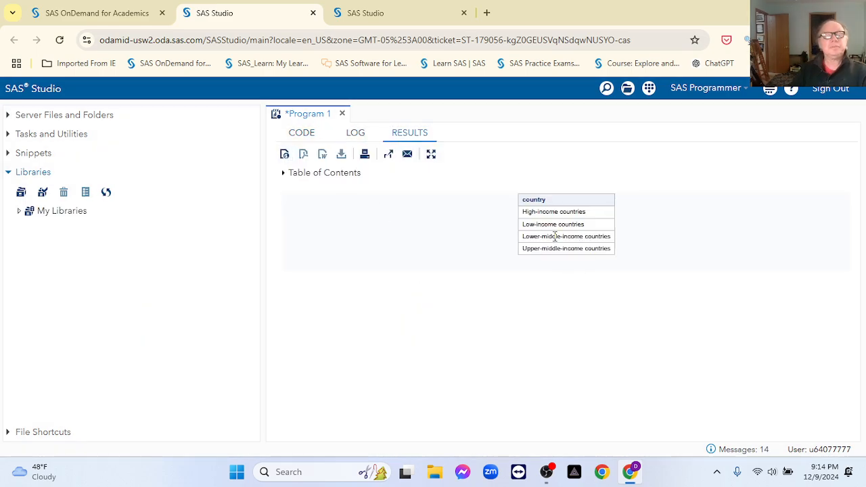
left_click(302, 134)
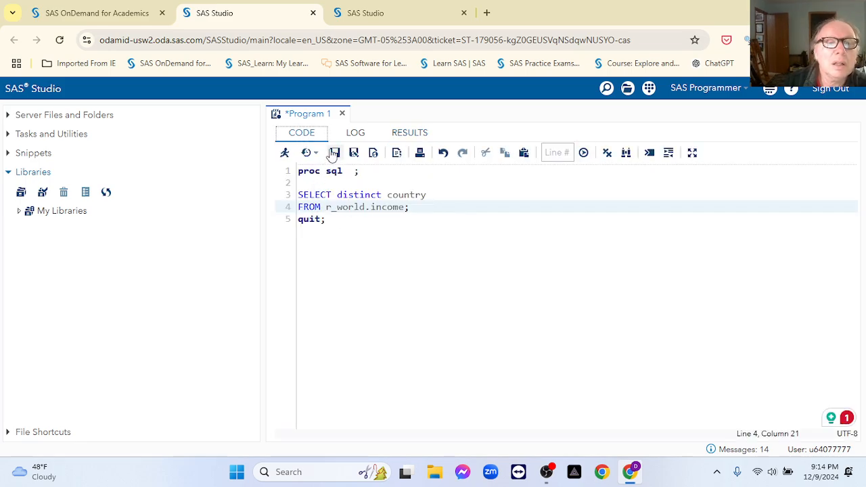
Step: Close Program 1 without saving and start the Graph > Series Plot task
left_click(343, 115)
left_click(448, 315)
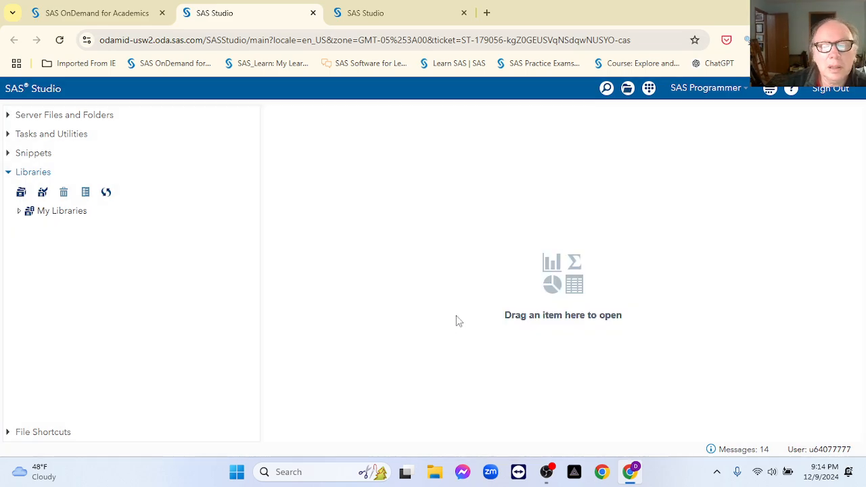
left_click(7, 134)
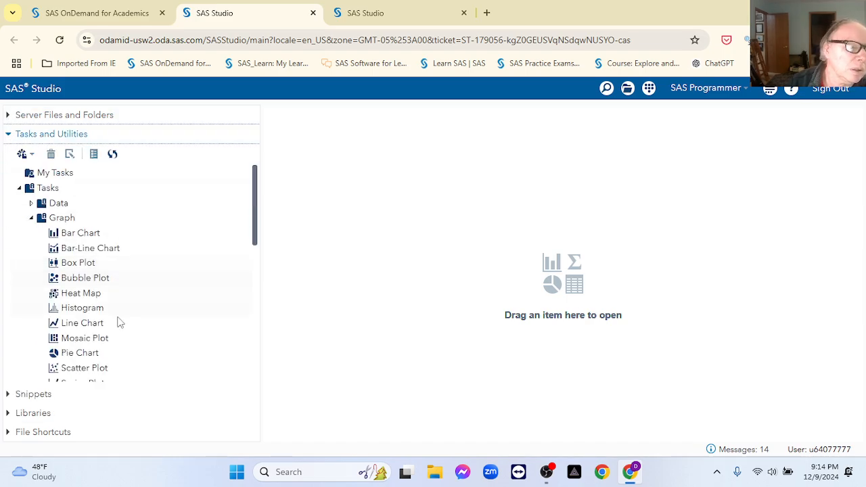
scroll(153, 282, "down", 3)
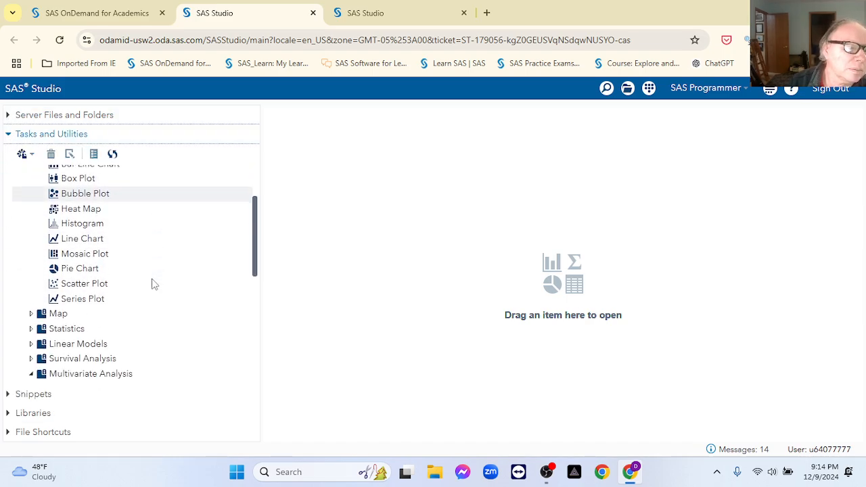
left_click(80, 303)
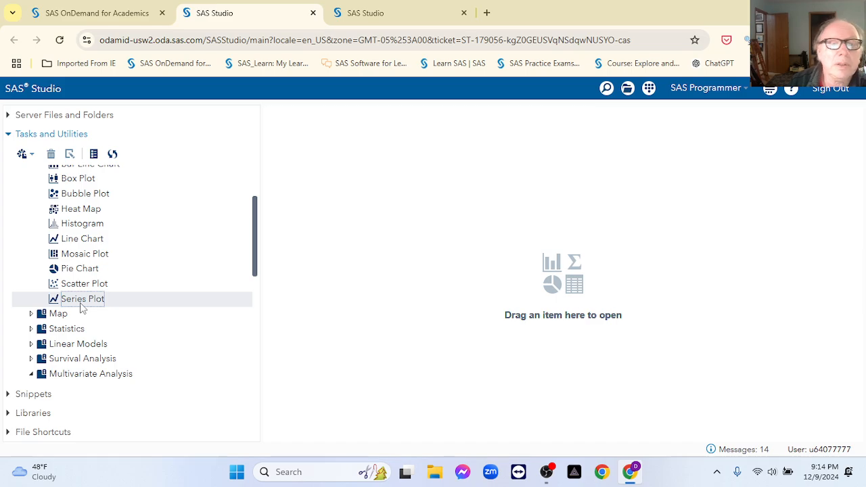
double_click(79, 304)
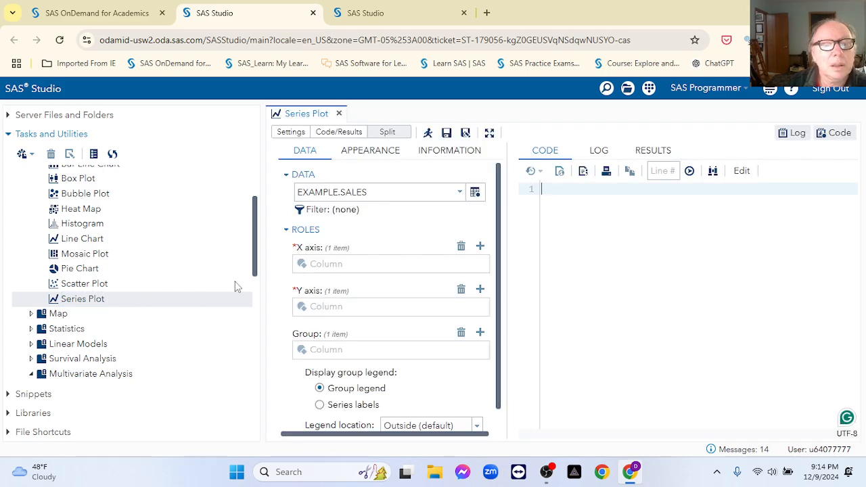
Step: Use EXAMPLE.INCOME as the data and assign year to the X axis
left_click(465, 193)
double_click(466, 195)
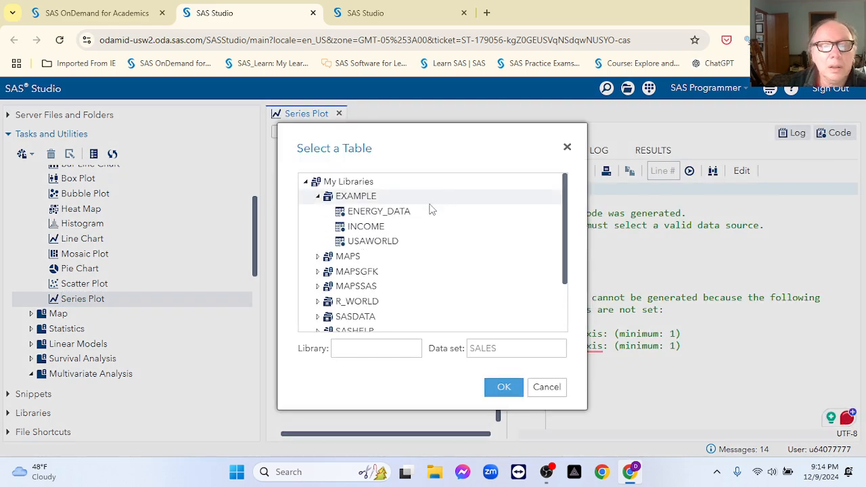
left_click(369, 226)
double_click(371, 228)
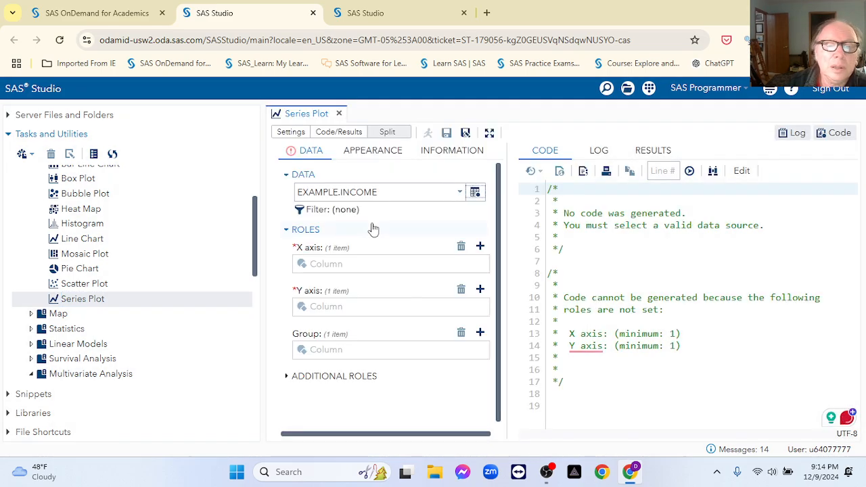
left_click(479, 246)
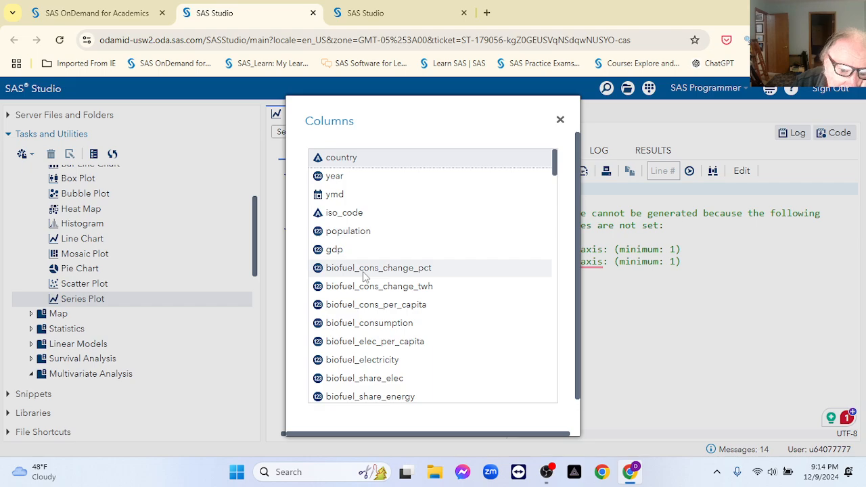
double_click(334, 249)
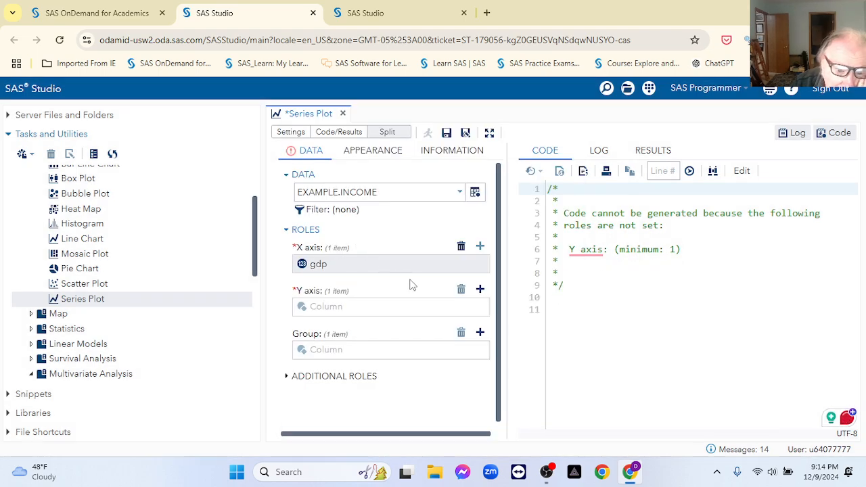
left_click(461, 246)
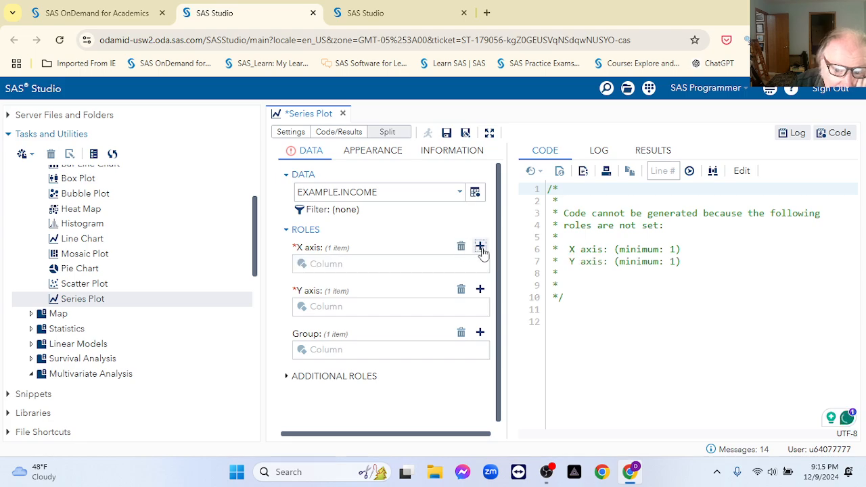
left_click(480, 247)
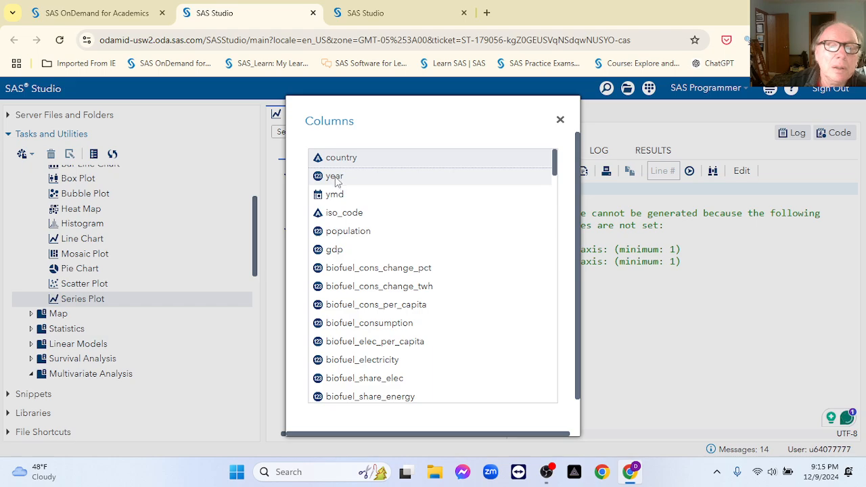
left_click(335, 177)
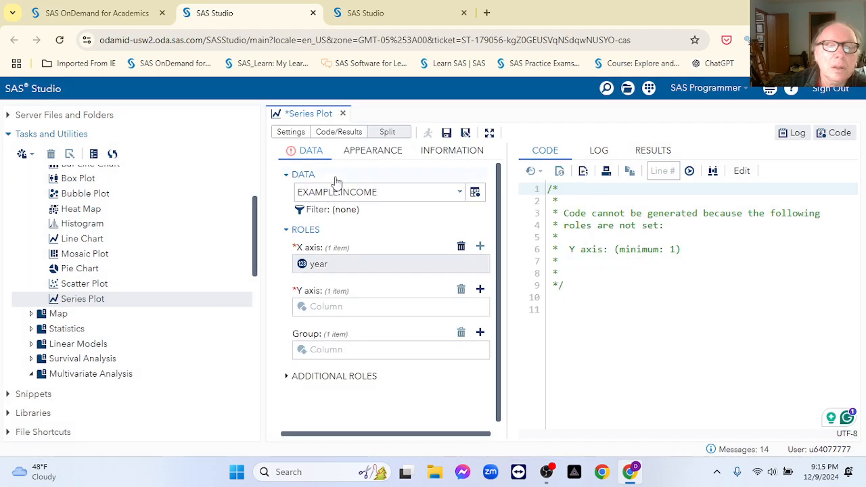
left_click(480, 290)
Step: Put gdp on the Y axis and group the series lines by country
left_click(342, 249)
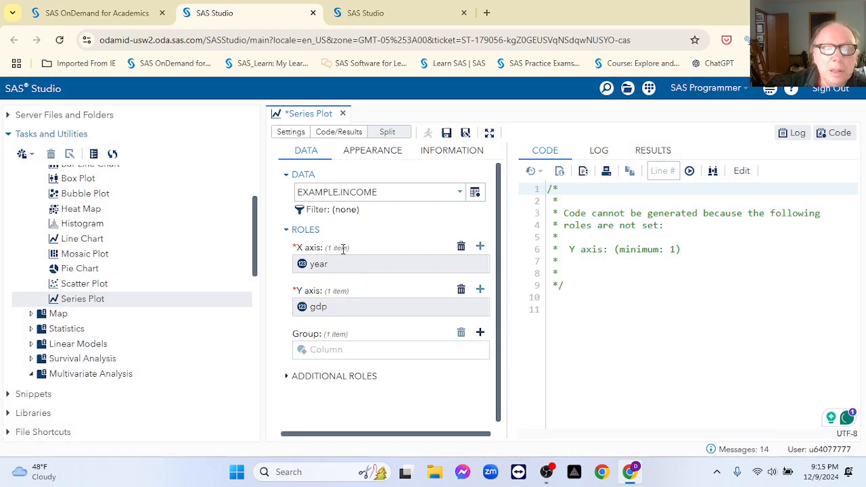
left_click(480, 336)
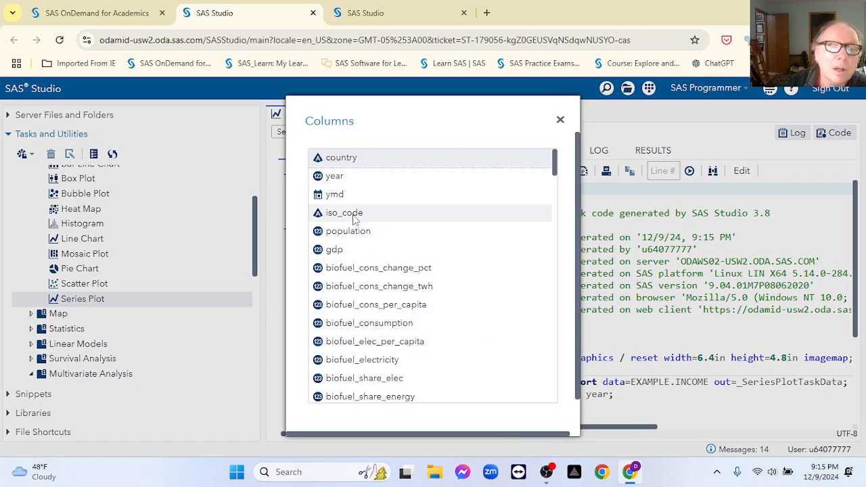
scroll(396, 271, "down", 5)
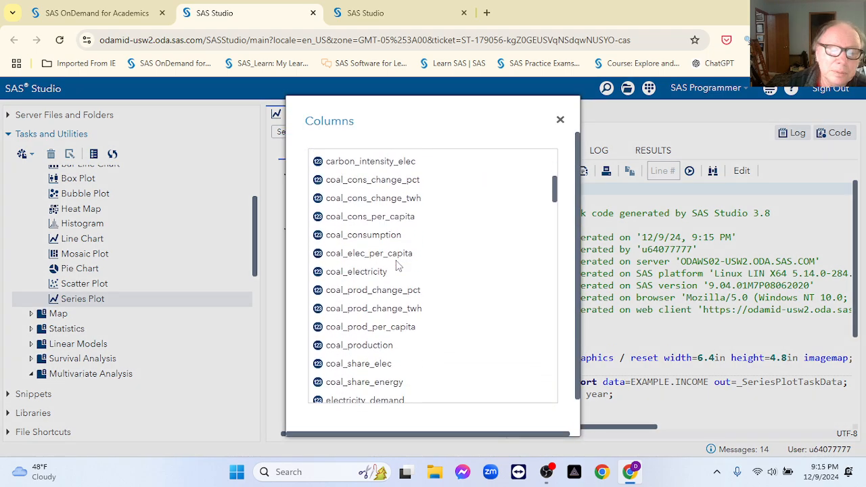
scroll(400, 273, "down", 1)
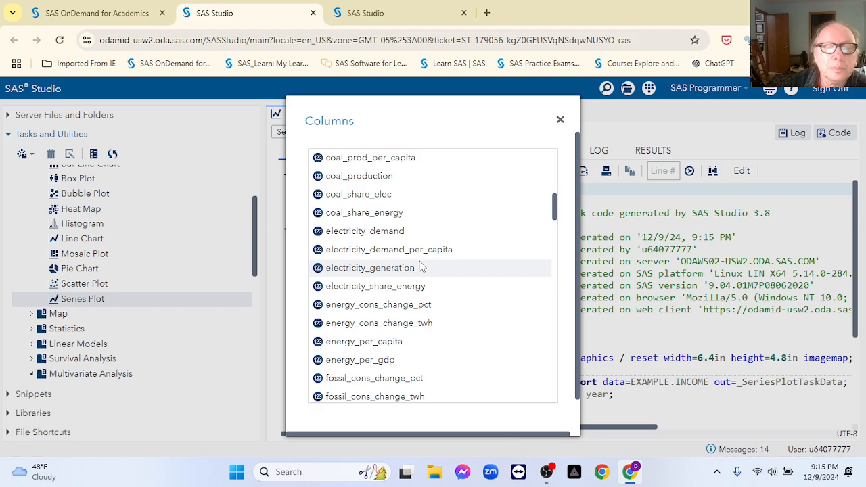
scroll(426, 267, "down", 10)
scroll(427, 266, "down", 15)
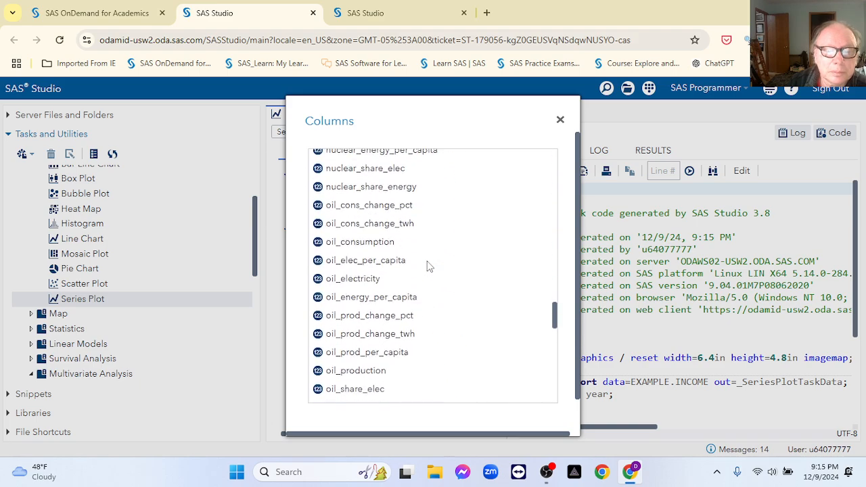
scroll(427, 266, "up", 7)
scroll(427, 266, "up", 10)
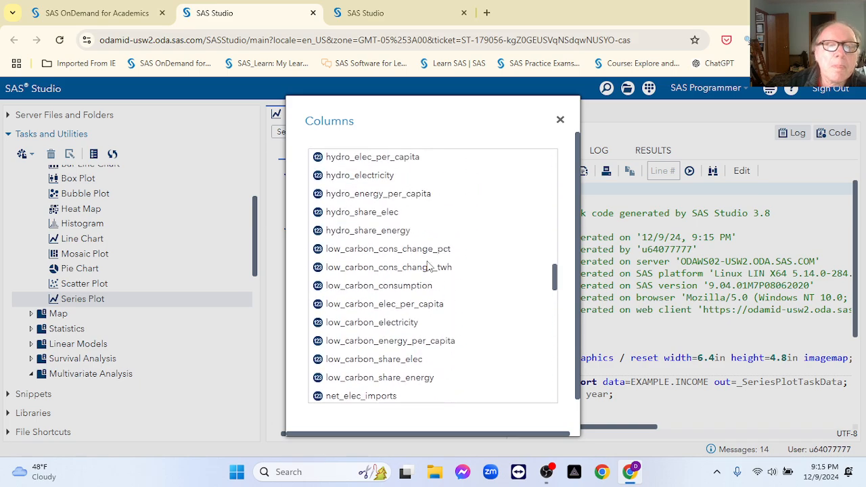
scroll(428, 266, "up", 5)
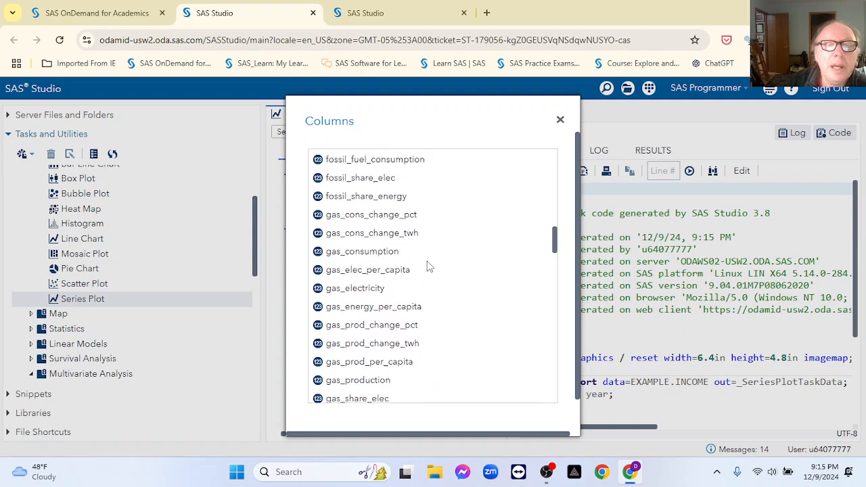
scroll(405, 252, "up", 8)
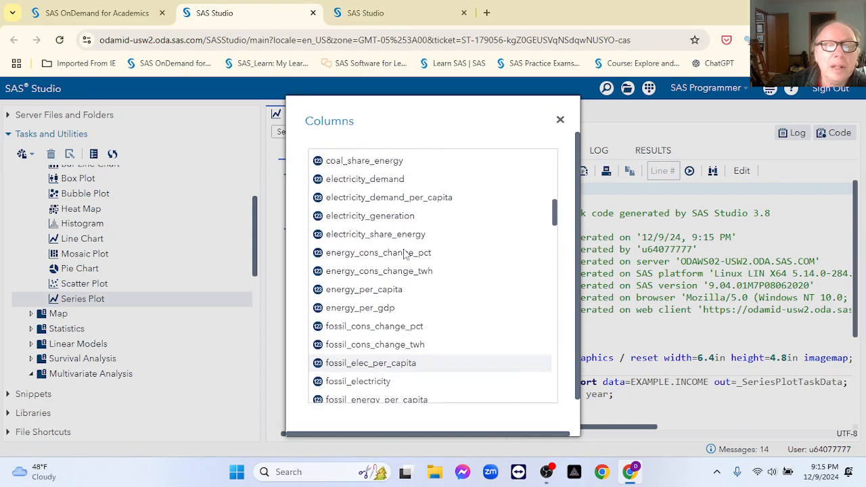
scroll(405, 252, "up", 5)
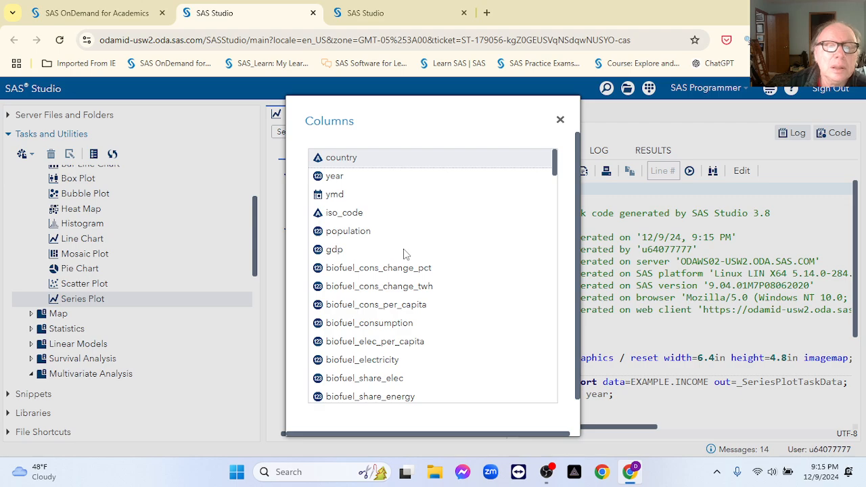
double_click(338, 158)
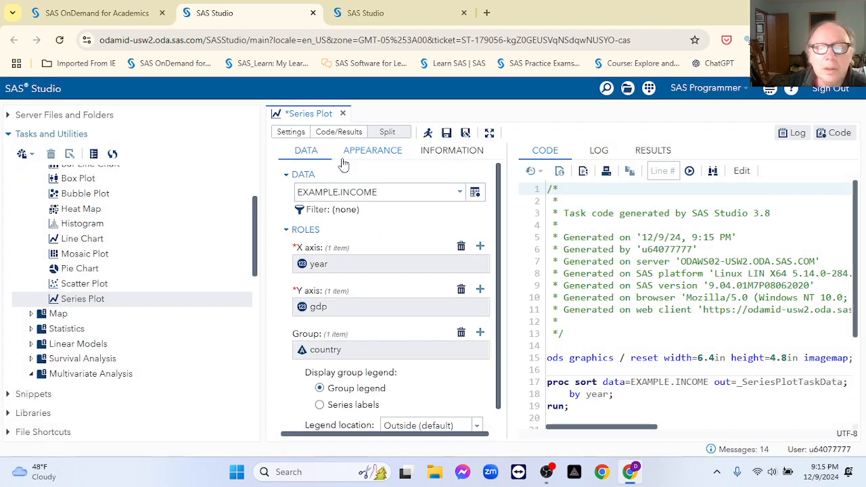
Step: Hide the navigation pane, view the generated code, and run the gdp-by-year series plot
left_click(489, 132)
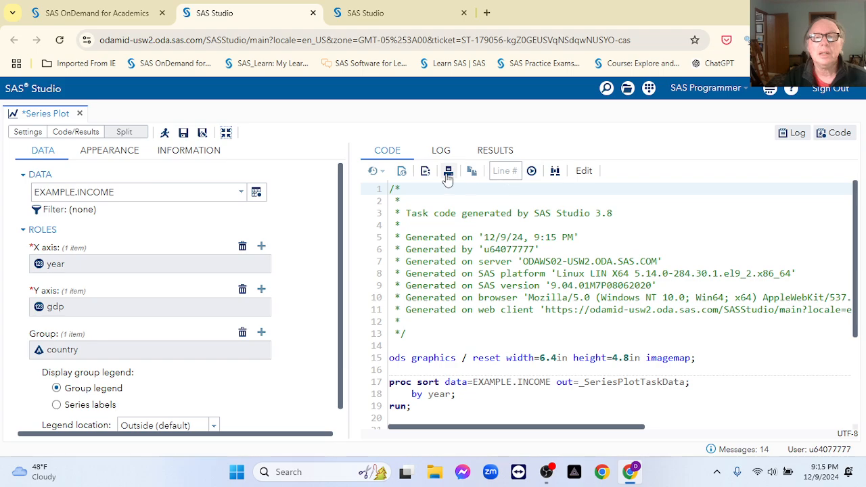
left_click(385, 160)
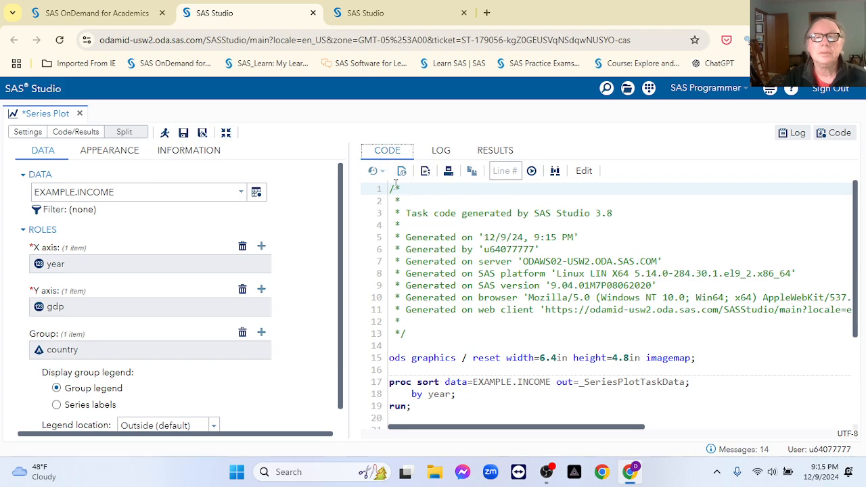
left_click(165, 133)
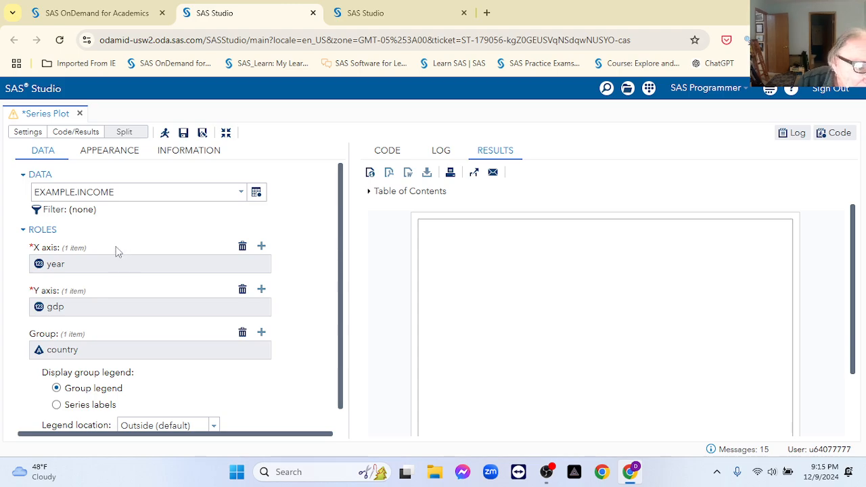
Step: Replace gdp with biofuel_cons_change_pct on the Y axis, rerun, and return to the code
left_click(242, 290)
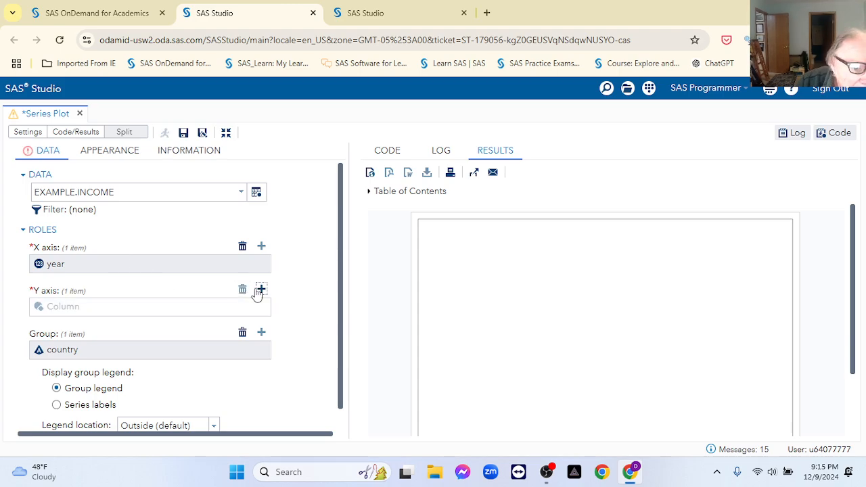
left_click(261, 289)
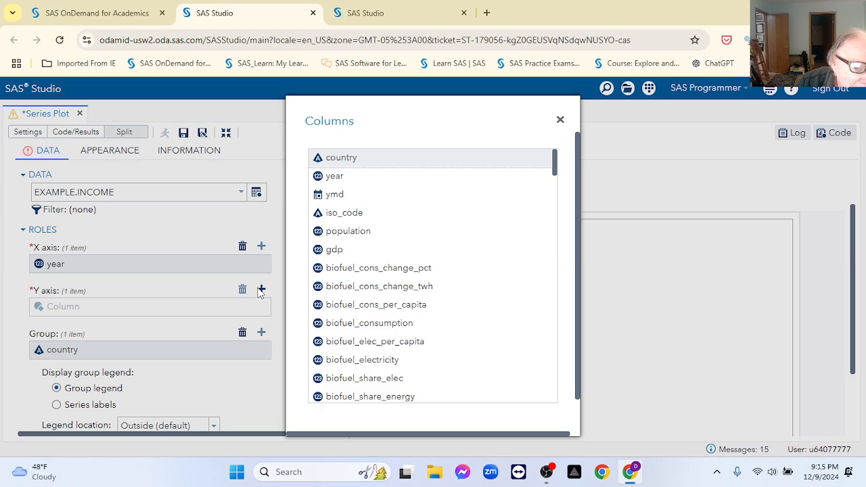
double_click(333, 276)
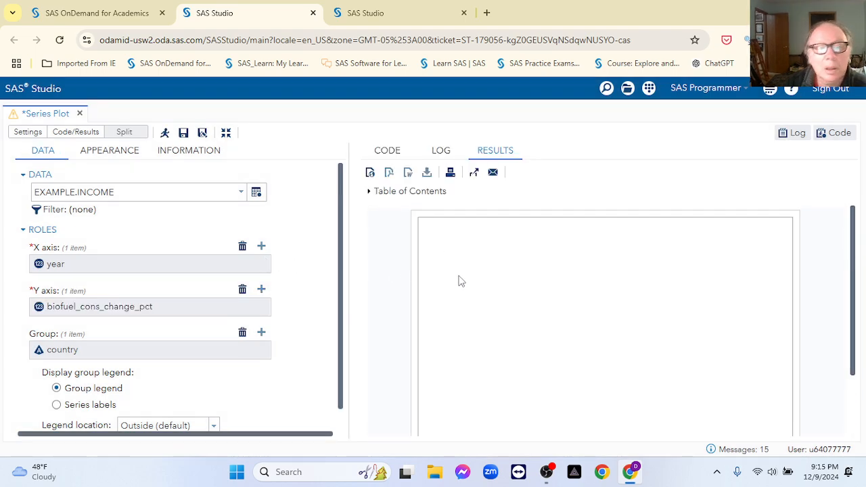
left_click(162, 134)
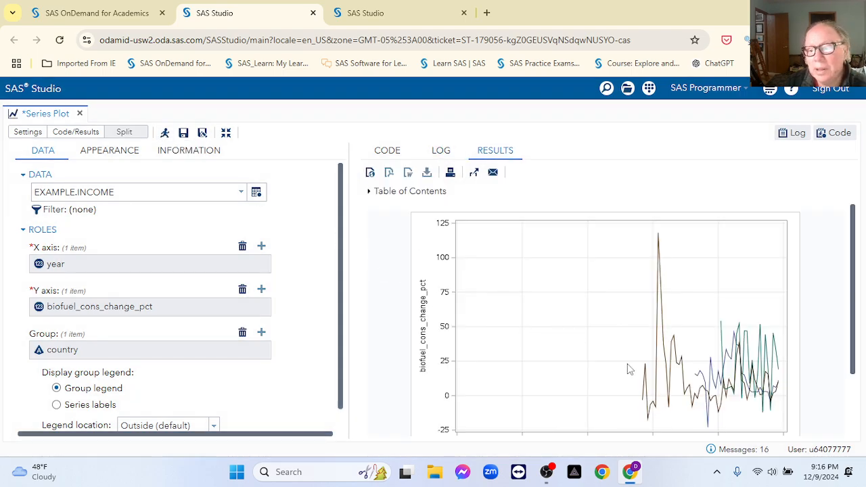
scroll(629, 369, "down", 2)
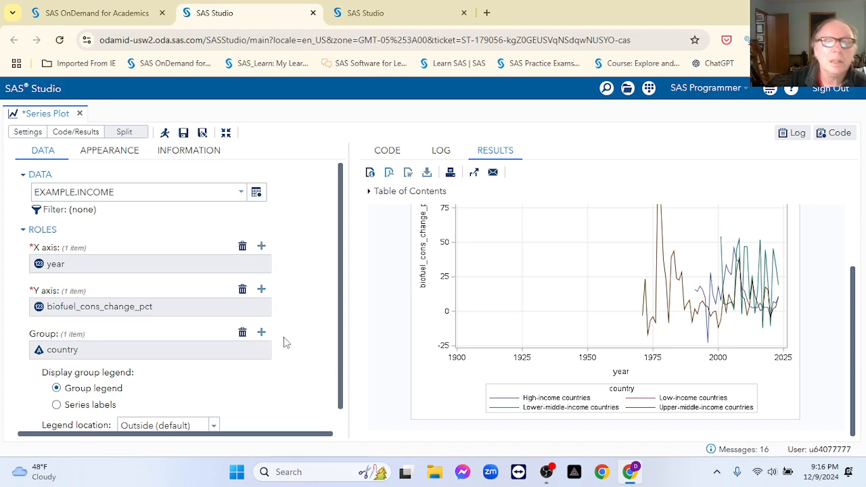
left_click(383, 156)
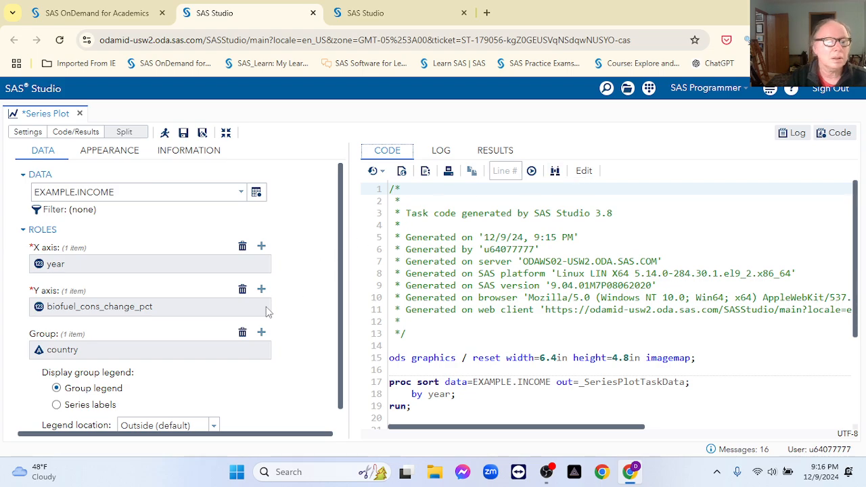
Step: Filter EXAMPLE.INCOME input rows to year >1965
scroll(234, 344, "down", 1)
scroll(234, 344, "up", 1)
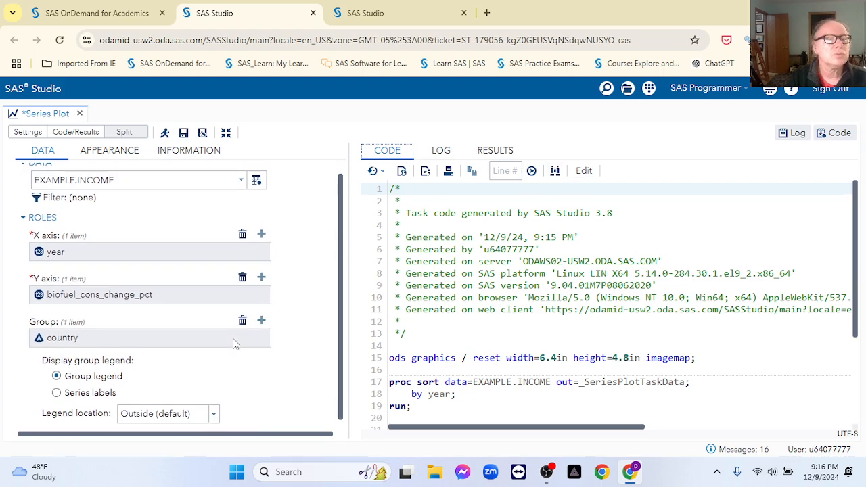
scroll(234, 344, "down", 1)
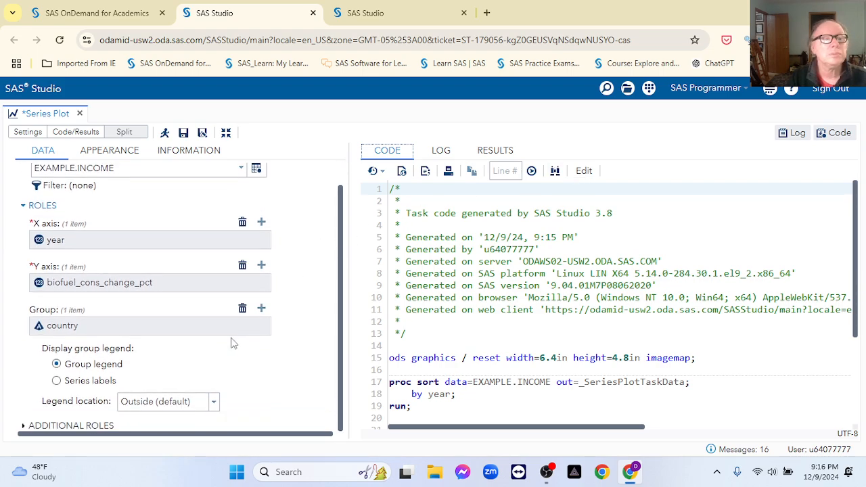
scroll(231, 343, "up", 1)
scroll(141, 324, "down", 1)
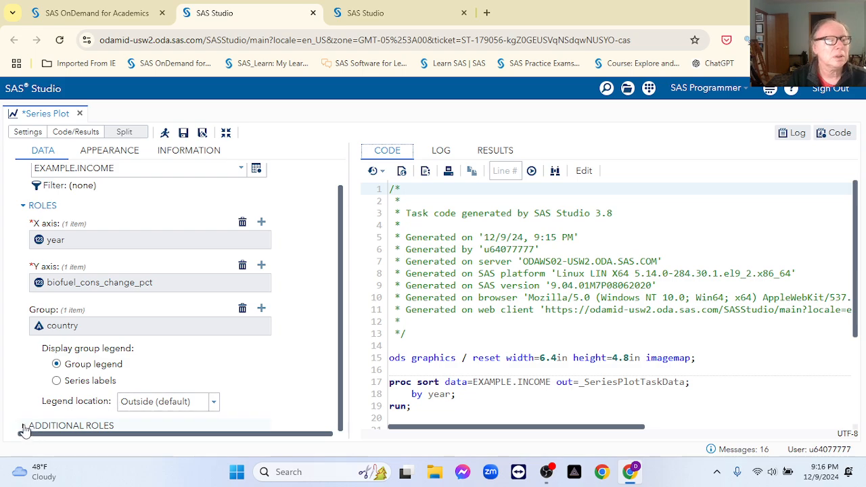
scroll(27, 307, "up", 1)
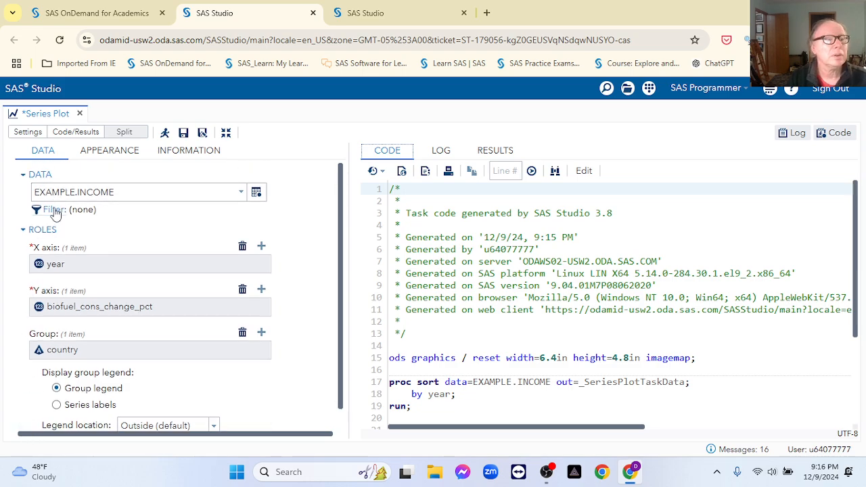
left_click(54, 211)
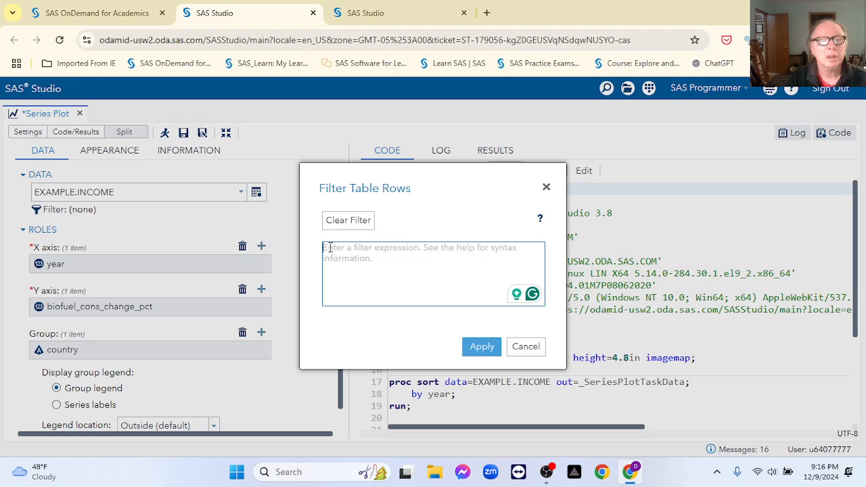
type("year")
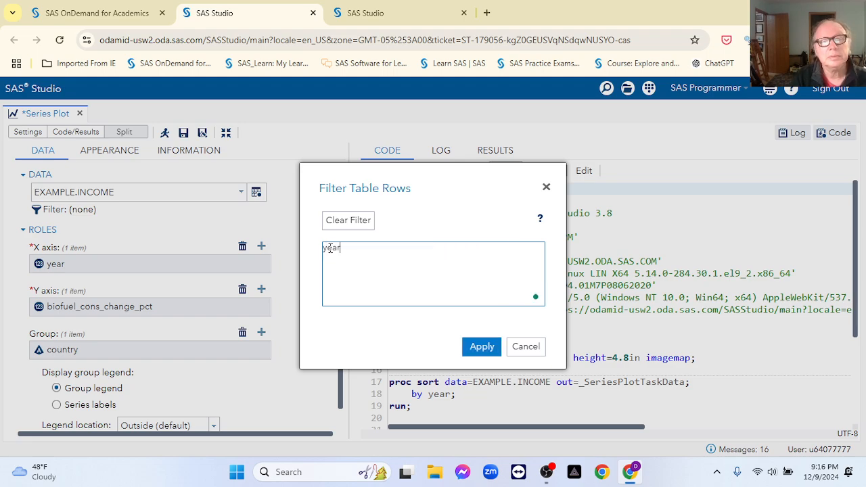
type(" >")
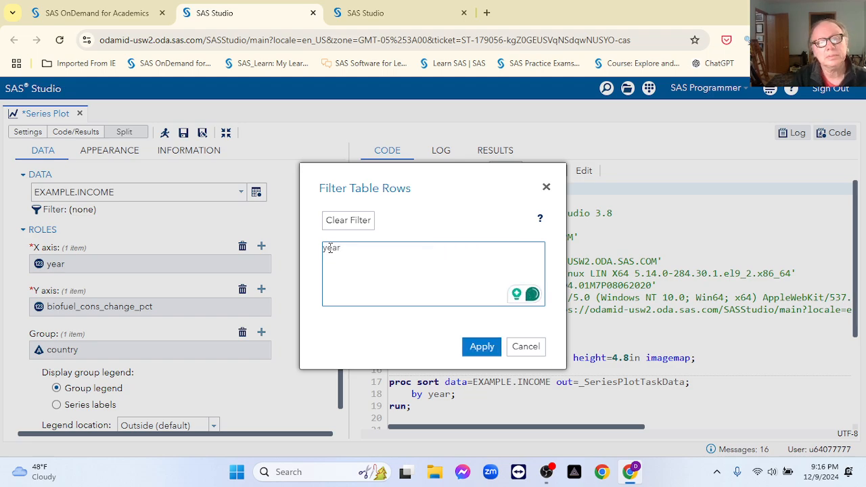
type("1965")
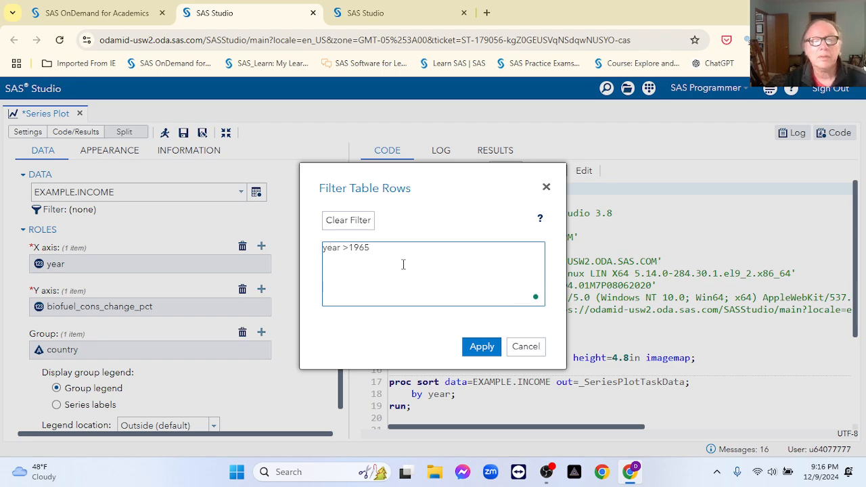
left_click(478, 348)
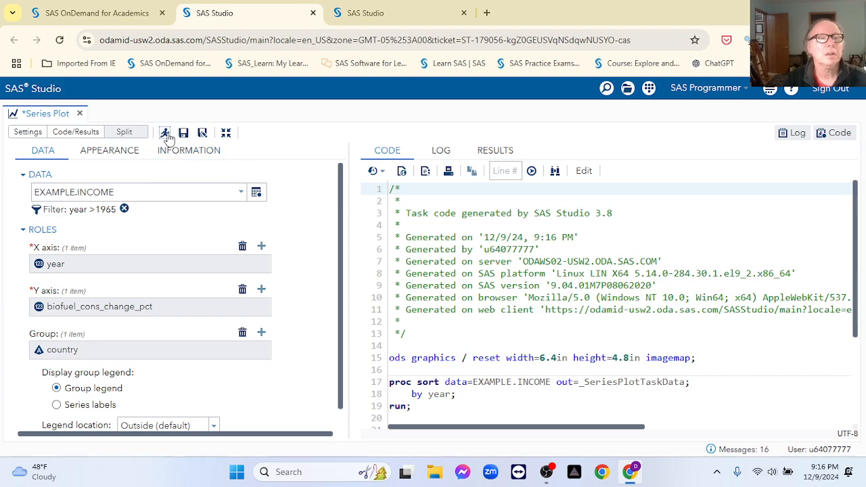
Step: Rerun the year >1965 filtered plot, review the results, and bring up Appearance settings
left_click(165, 133)
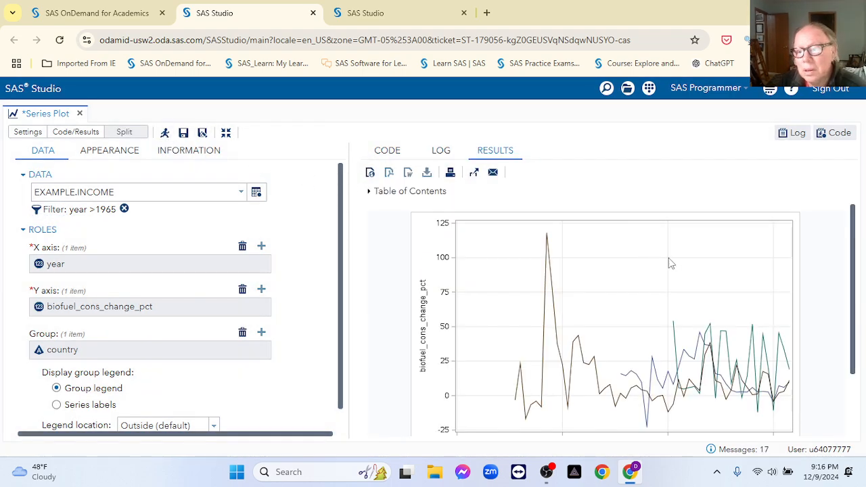
scroll(668, 262, "down", 2)
scroll(676, 290, "up", 2)
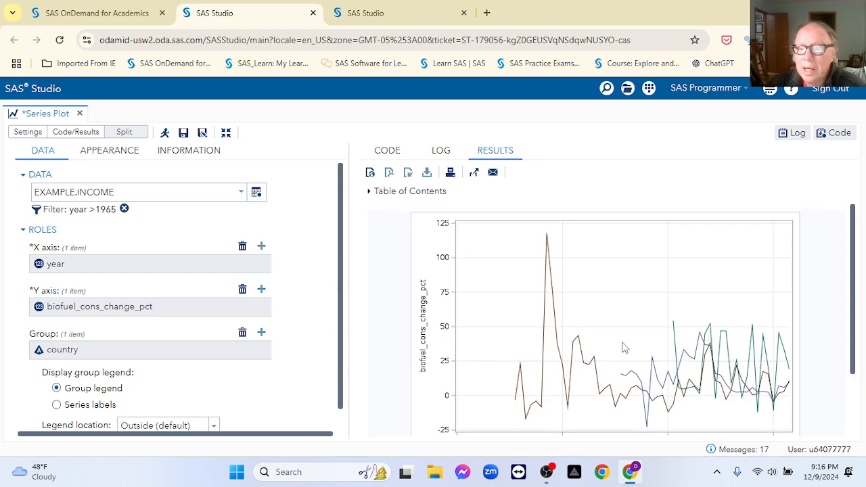
scroll(698, 361, "down", 1)
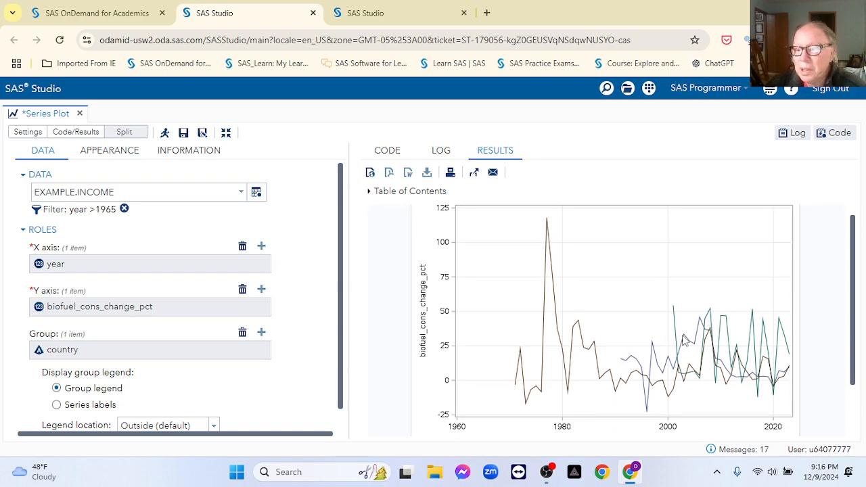
left_click(123, 150)
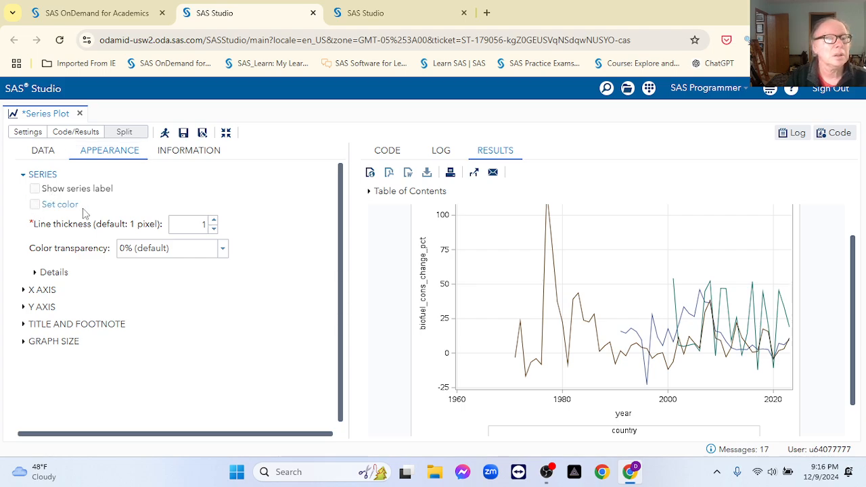
Step: Set the series line thickness to 3 pixels, briefly checking Details and Title options
left_click(212, 221)
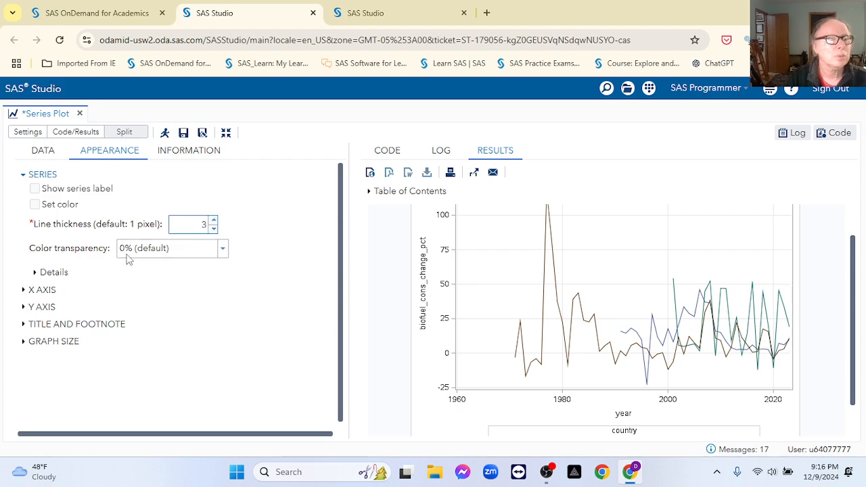
left_click(35, 273)
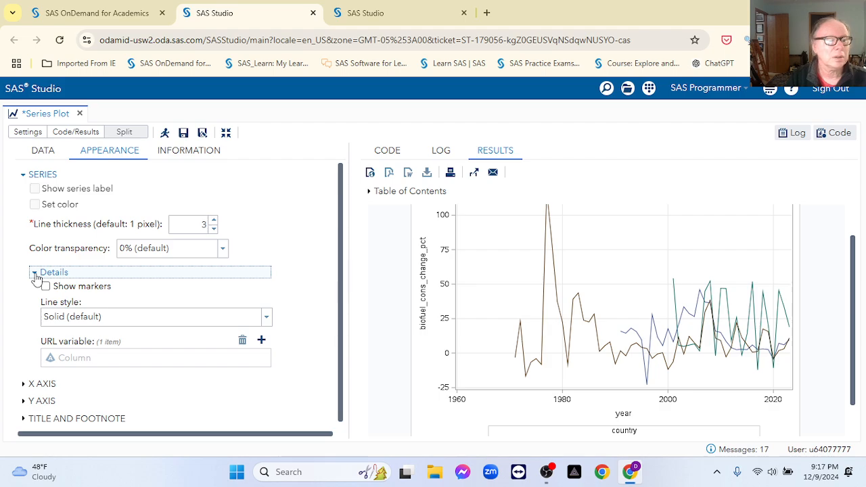
left_click(34, 272)
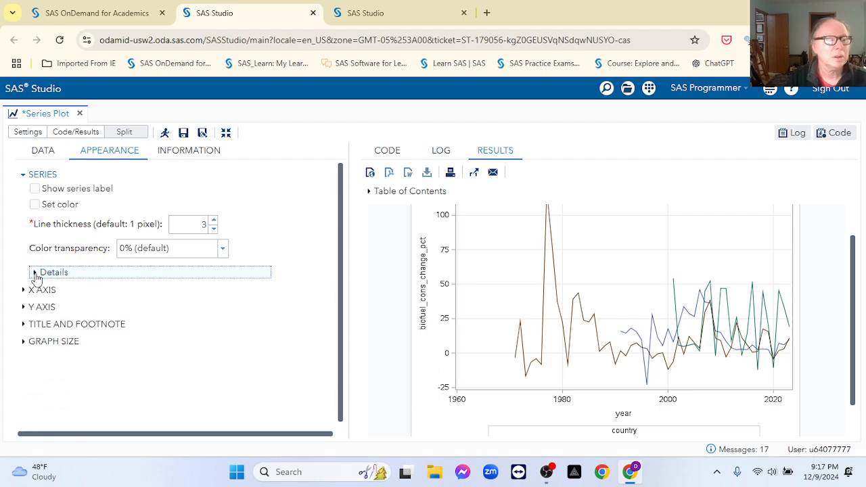
left_click(23, 325)
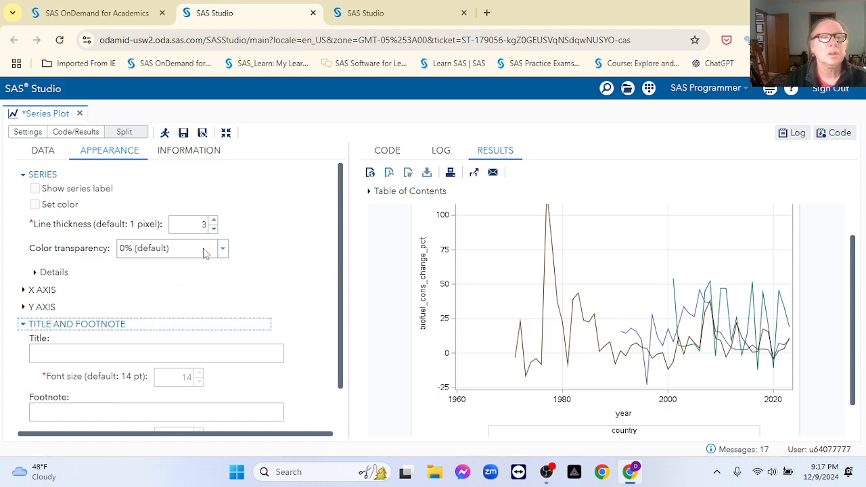
left_click(128, 352)
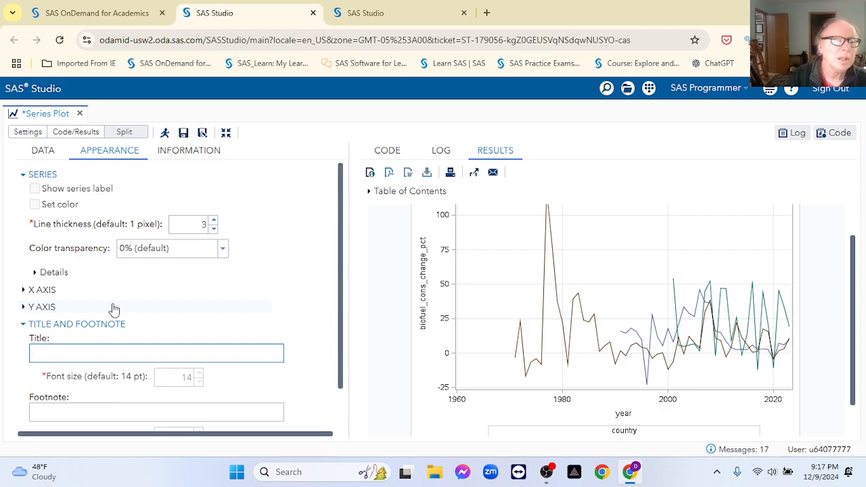
left_click(25, 324)
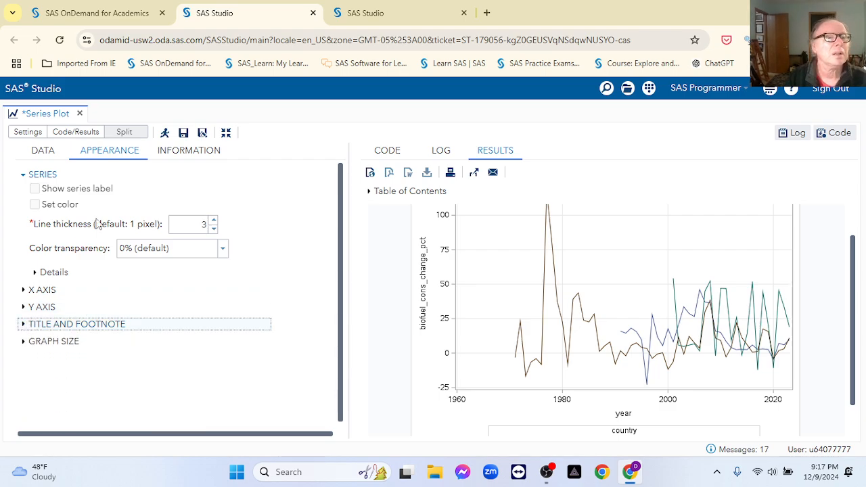
Step: Rerun the plot and review the thicker income-group lines
left_click(164, 132)
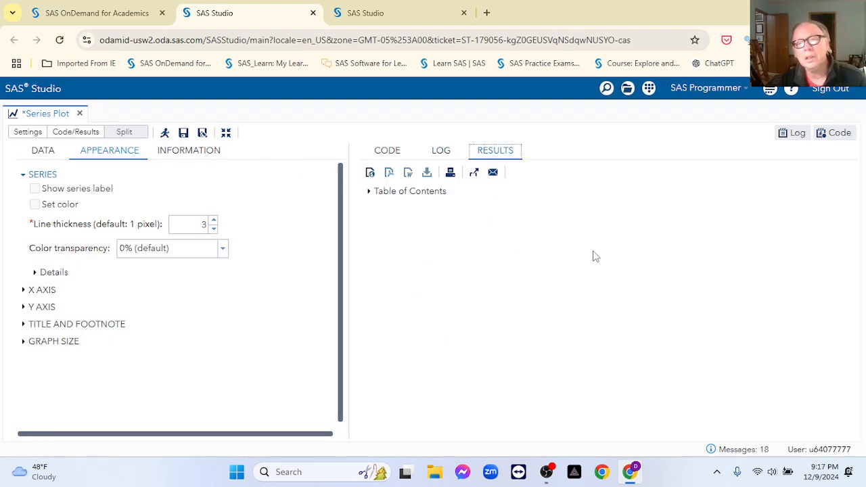
scroll(854, 333, "down", 1)
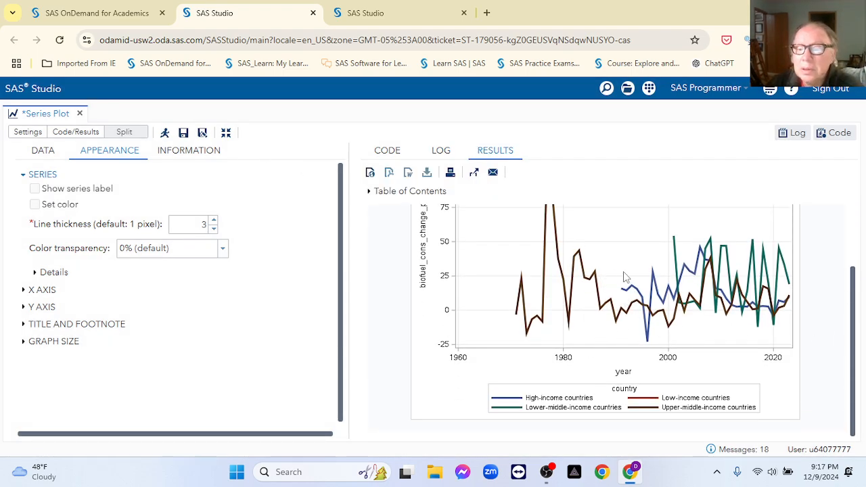
scroll(625, 277, "up", 1)
scroll(624, 277, "down", 1)
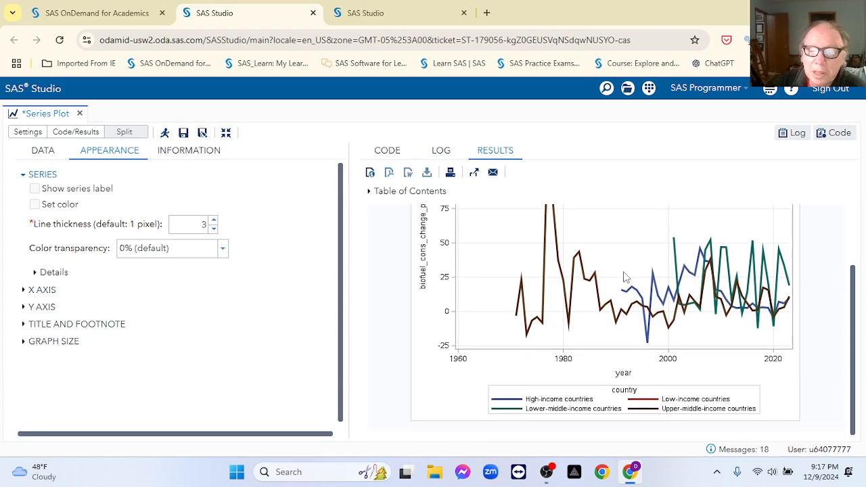
scroll(590, 263, "up", 1)
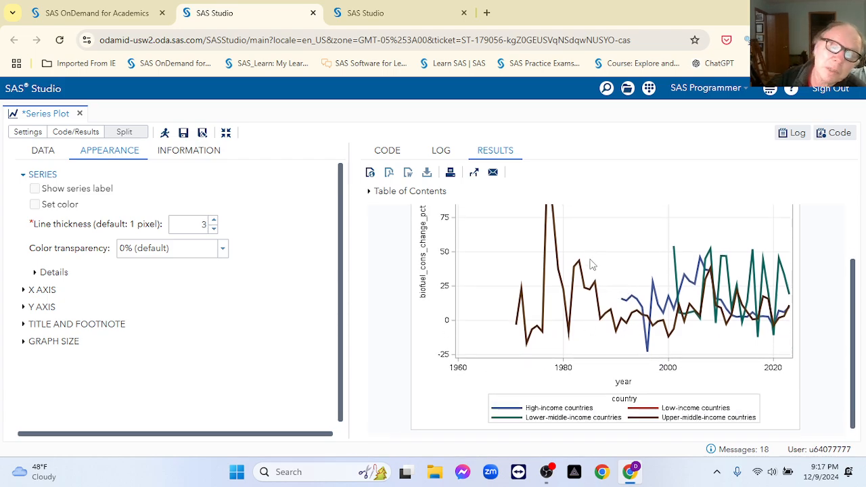
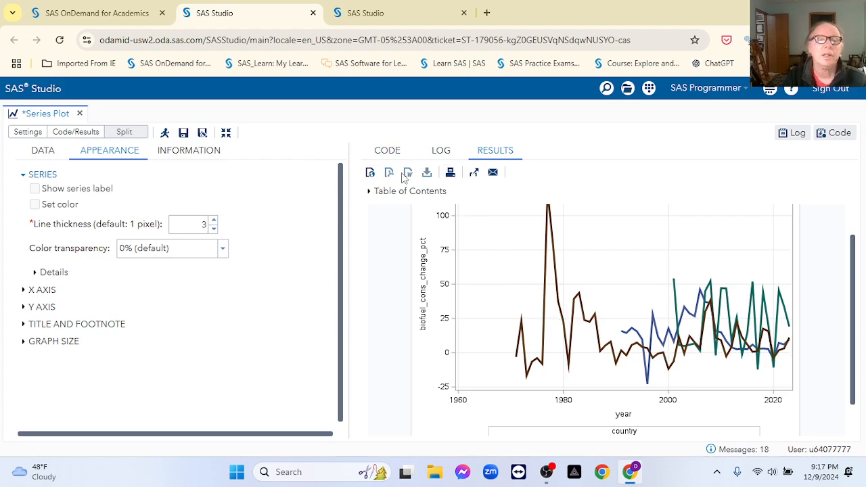
Step: Close the Series Plot task tab
left_click(79, 113)
Step: Discard the series plot and open a new Box Plot task on EXAMPLE.INCOME
left_click(446, 315)
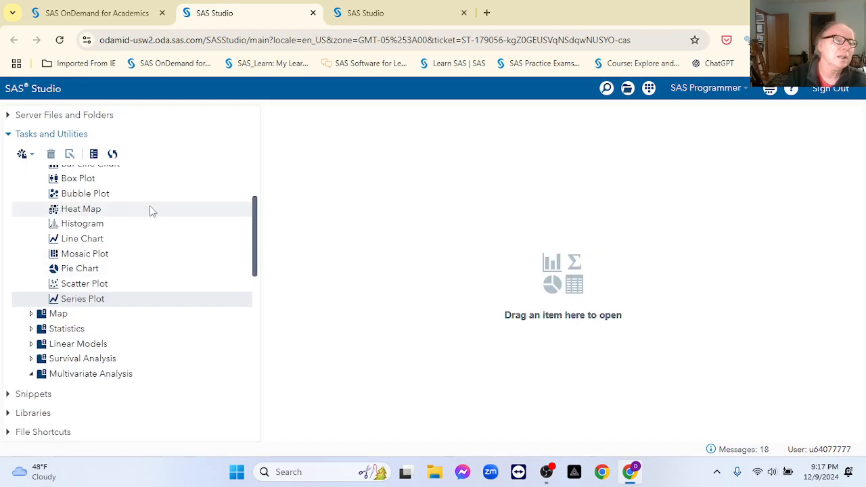
scroll(103, 199, "up", 1)
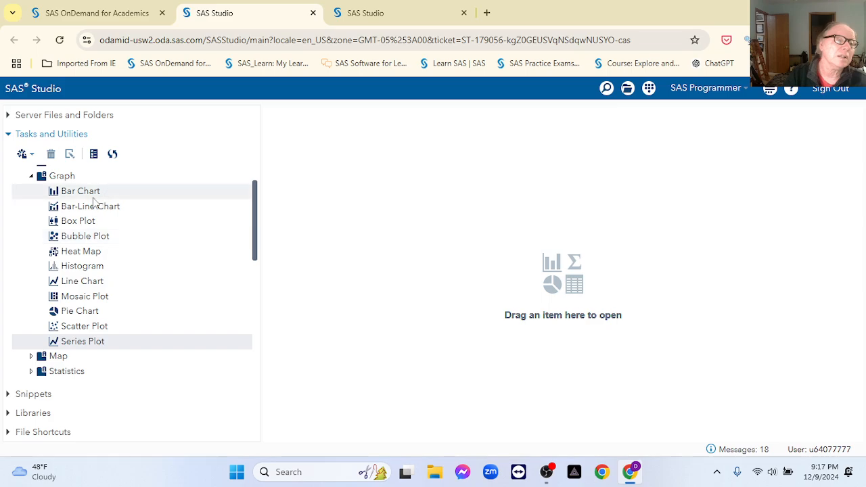
left_click(87, 226)
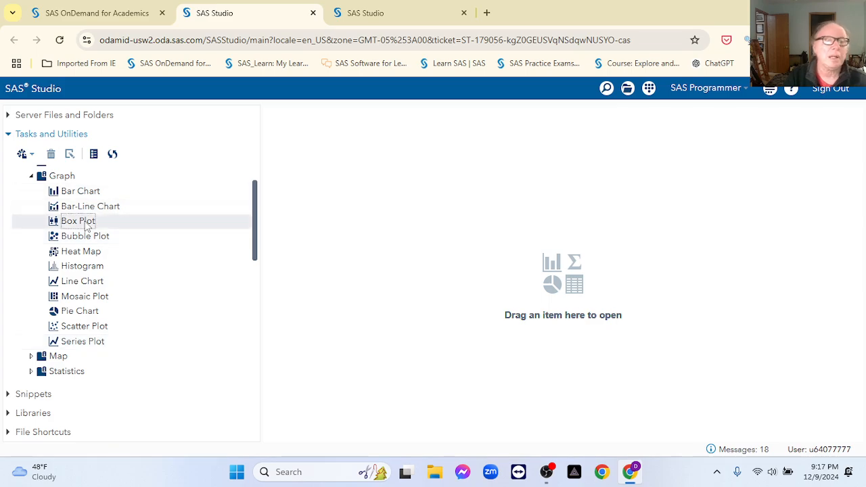
double_click(87, 226)
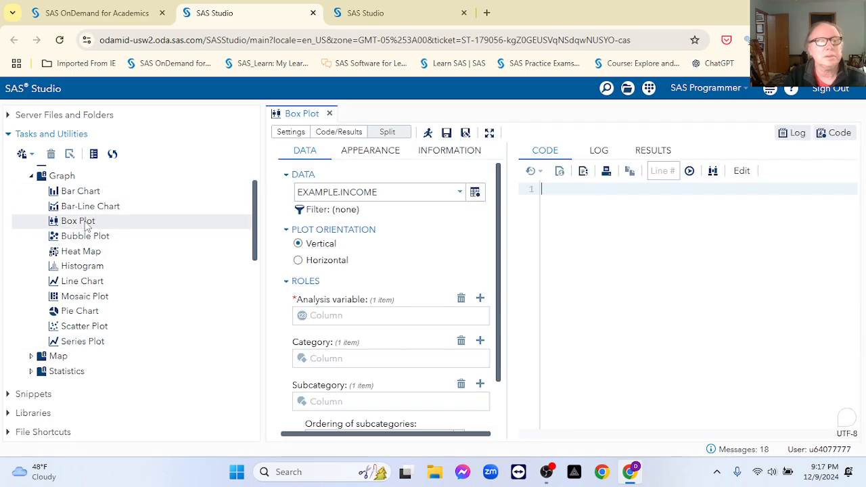
left_click(474, 194)
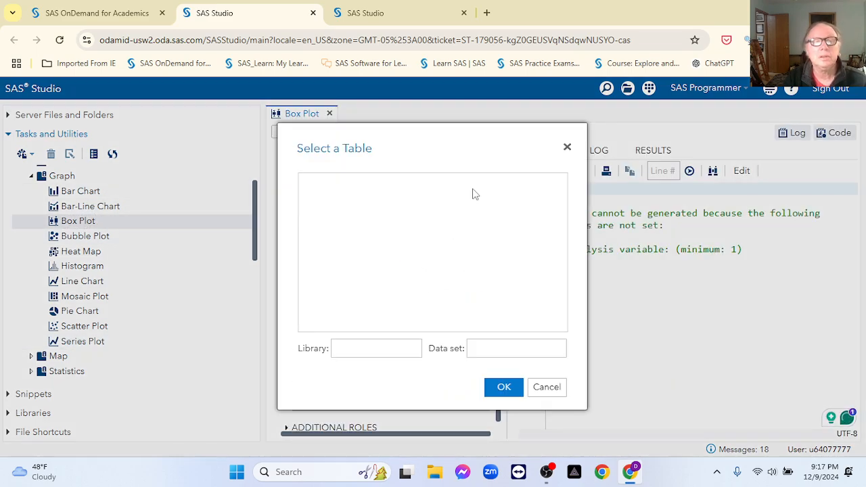
left_click(552, 388)
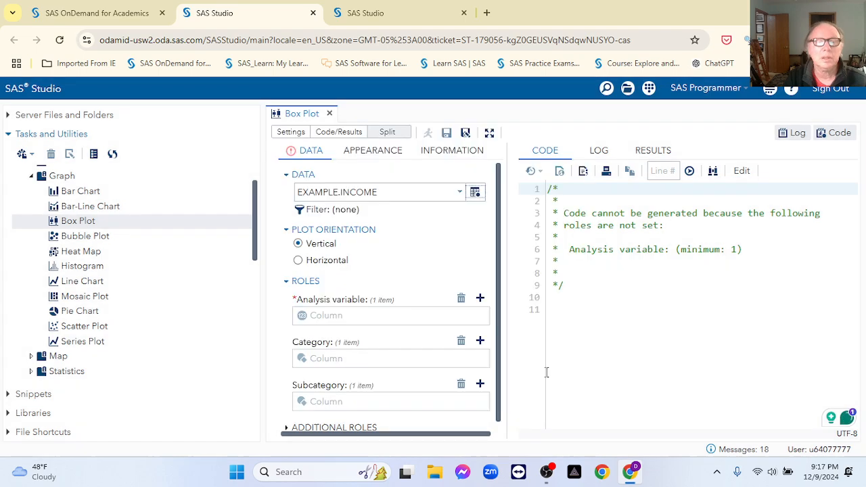
Step: Set biofuel_cons_change_pct as the analysis variable and country as the category
left_click(480, 300)
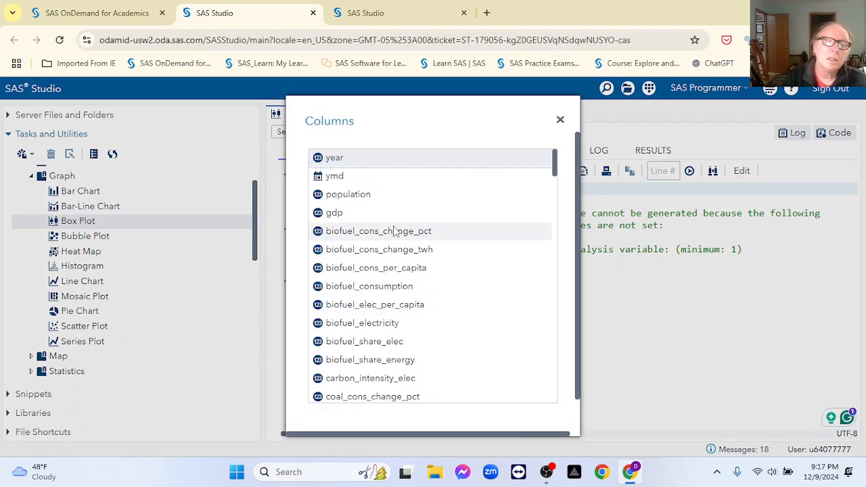
double_click(358, 232)
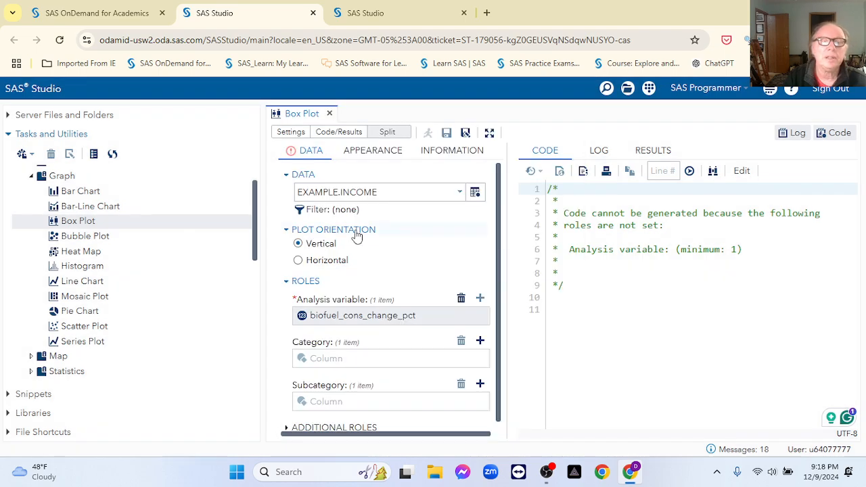
left_click(480, 341)
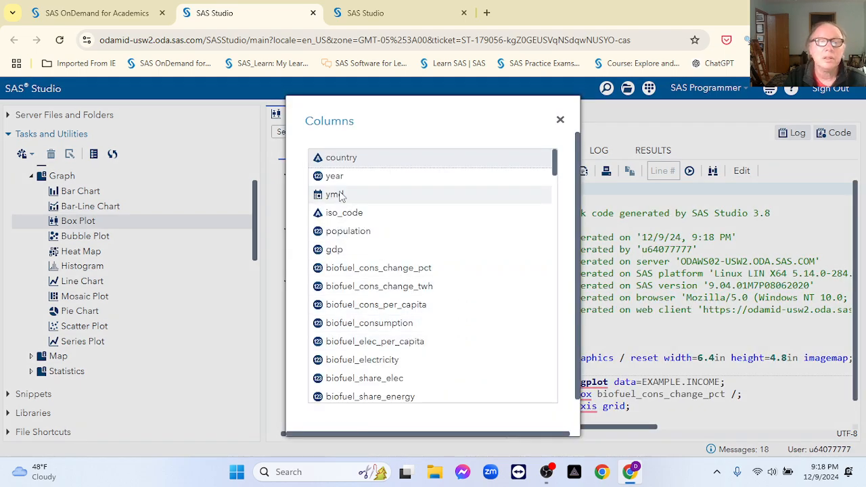
double_click(341, 159)
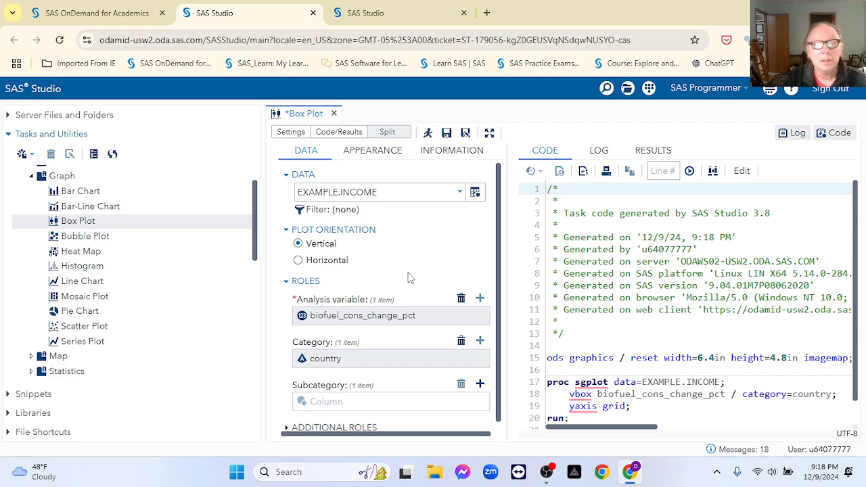
Step: Run the box plot, switch it to horizontal orientation, and add notches
left_click(428, 132)
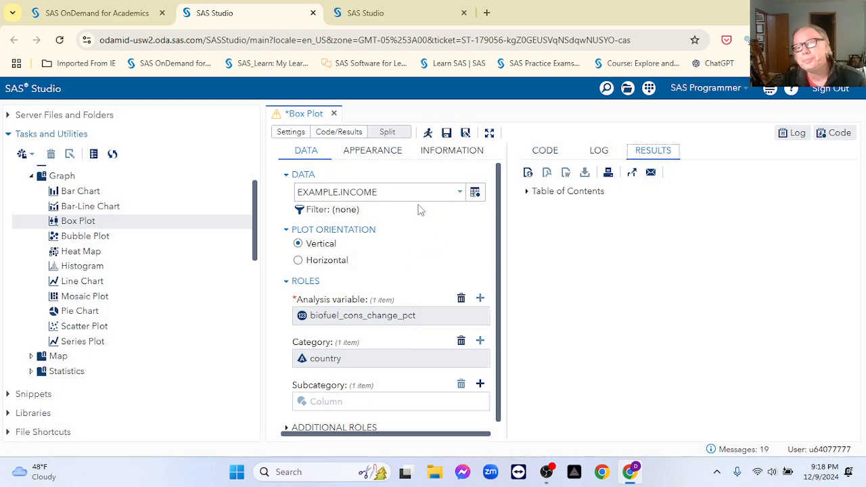
left_click(306, 261)
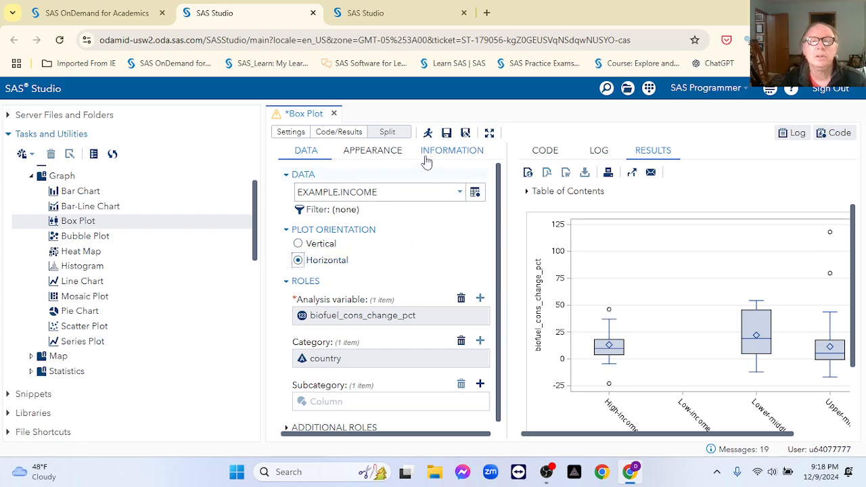
left_click(371, 150)
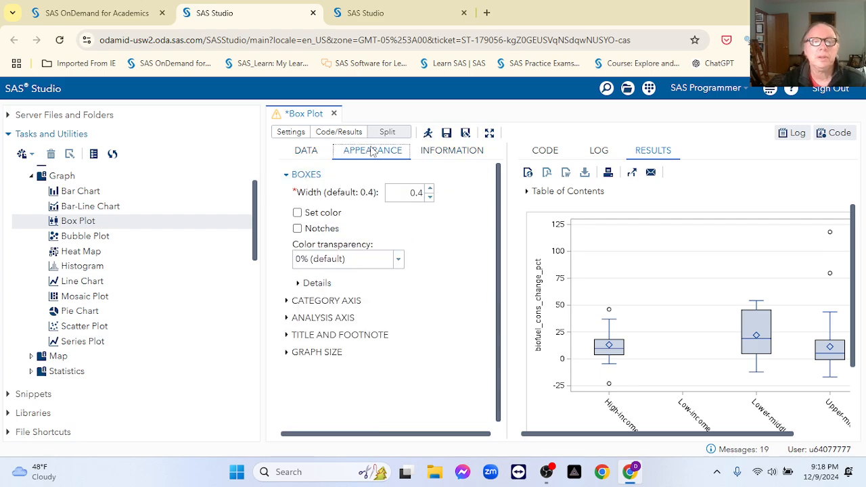
left_click(297, 230)
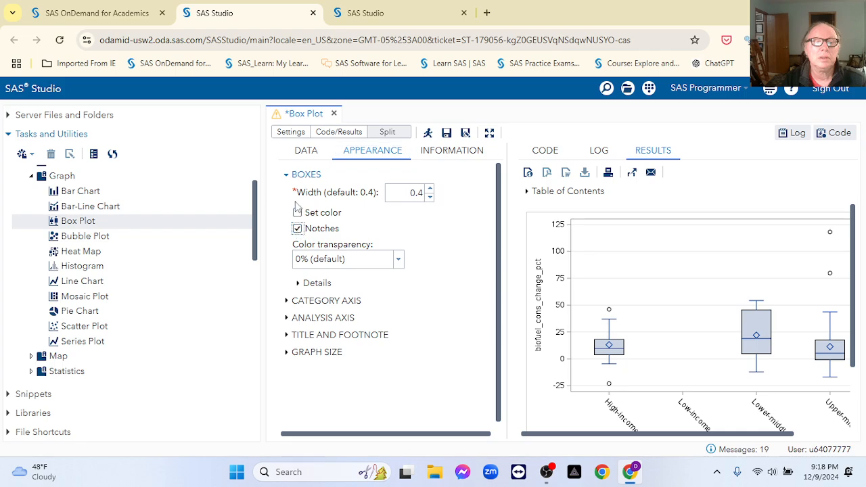
Step: Give the boxes a custom dark red fill colour (#9b0d25)
left_click(297, 213)
left_click(337, 232)
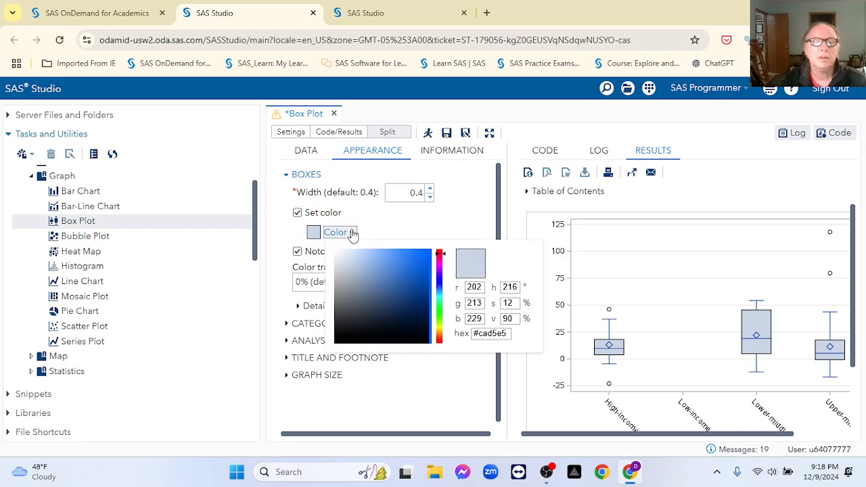
left_click(438, 252)
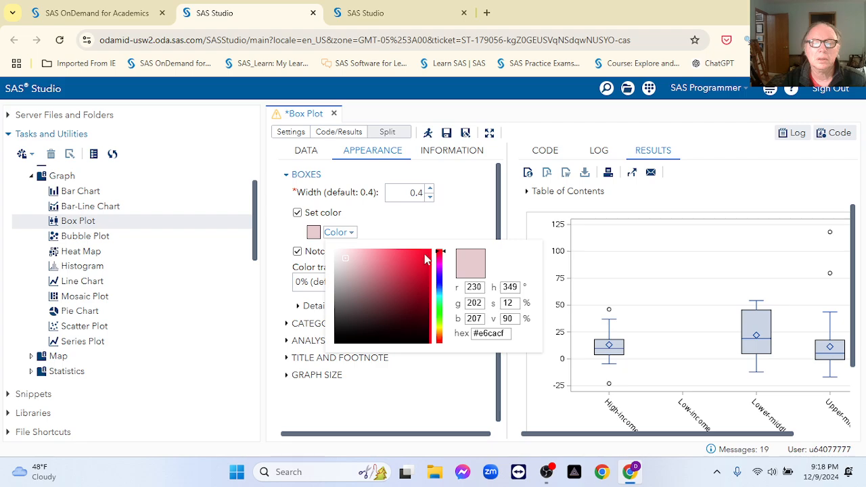
left_click(420, 287)
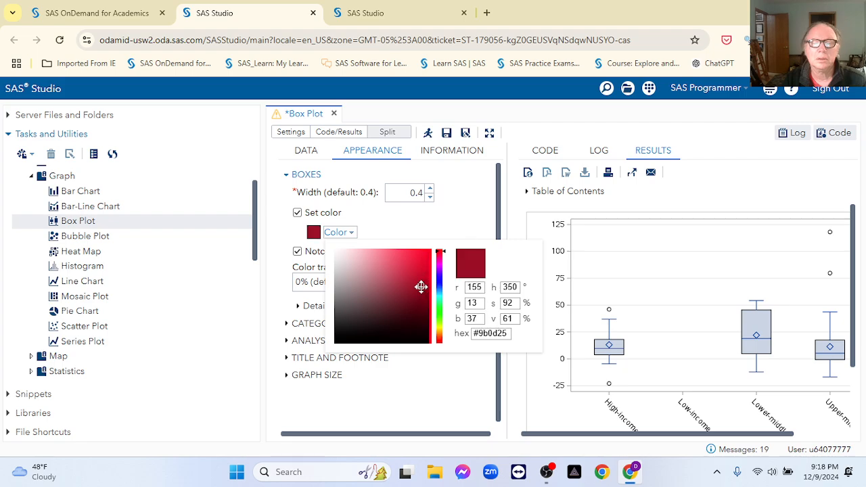
left_click(440, 222)
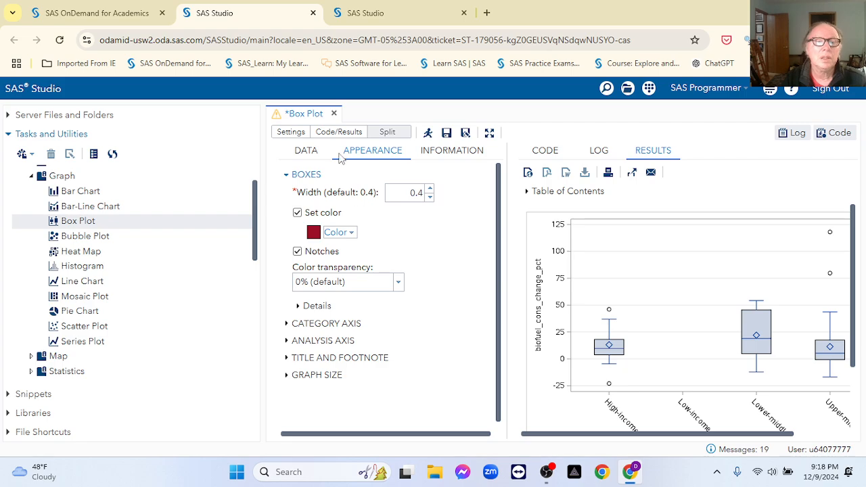
Step: Rerun to show horizontal notched dark-red boxes per income group in a maximized view
left_click(428, 134)
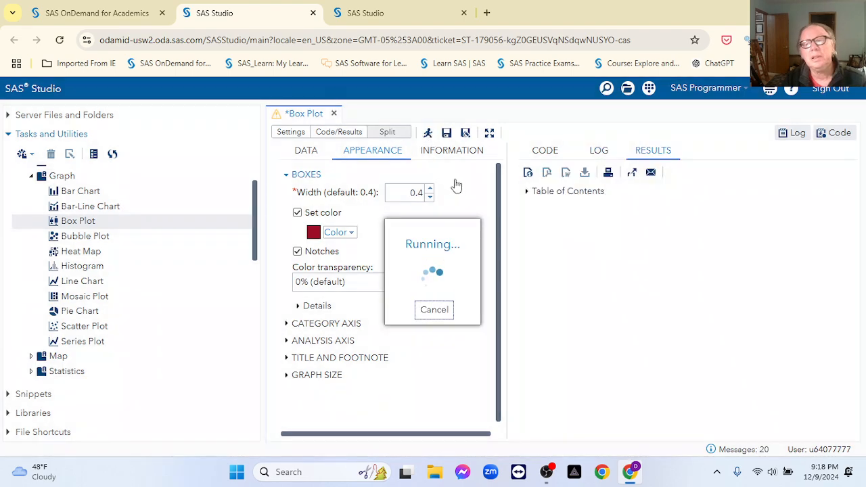
scroll(646, 290, "down", 1)
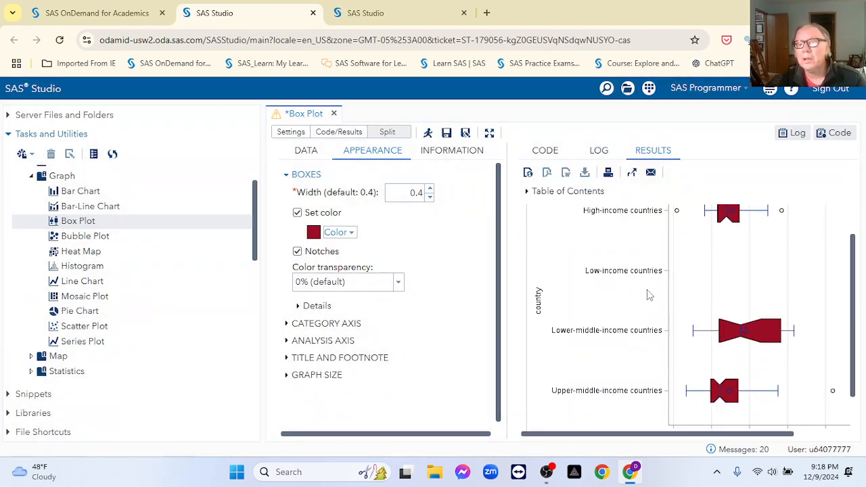
scroll(648, 295, "up", 1)
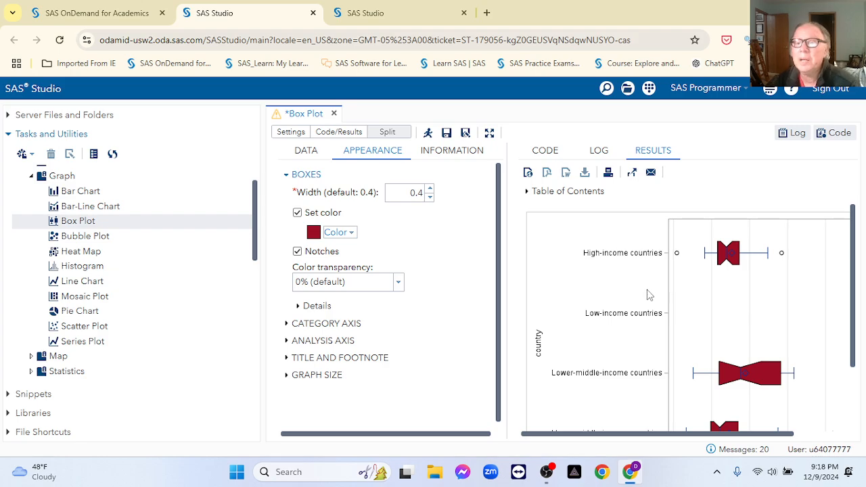
scroll(649, 295, "down", 1)
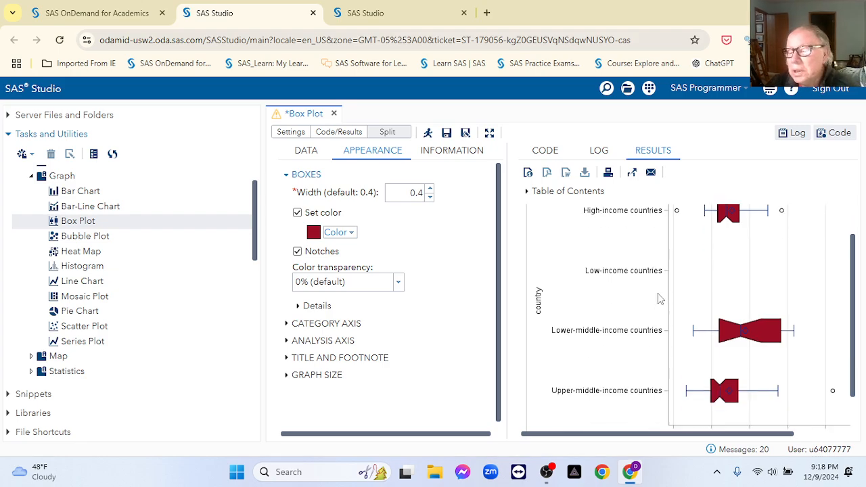
scroll(414, 166, "down", 1)
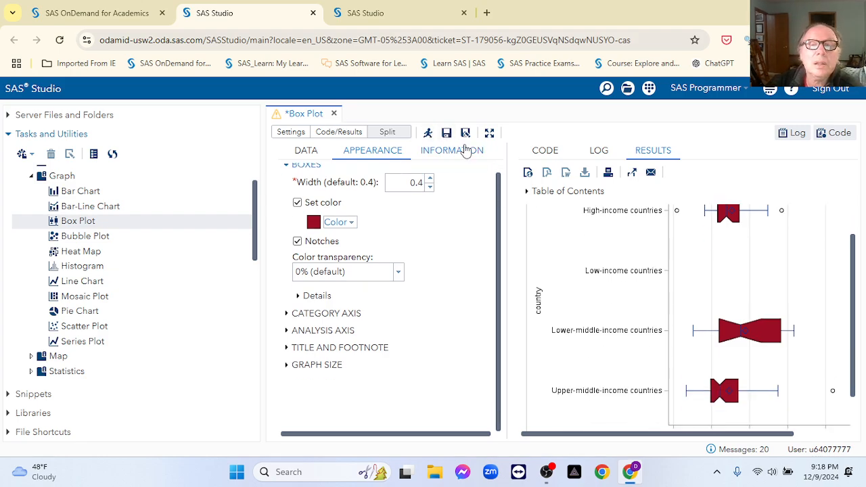
left_click(489, 134)
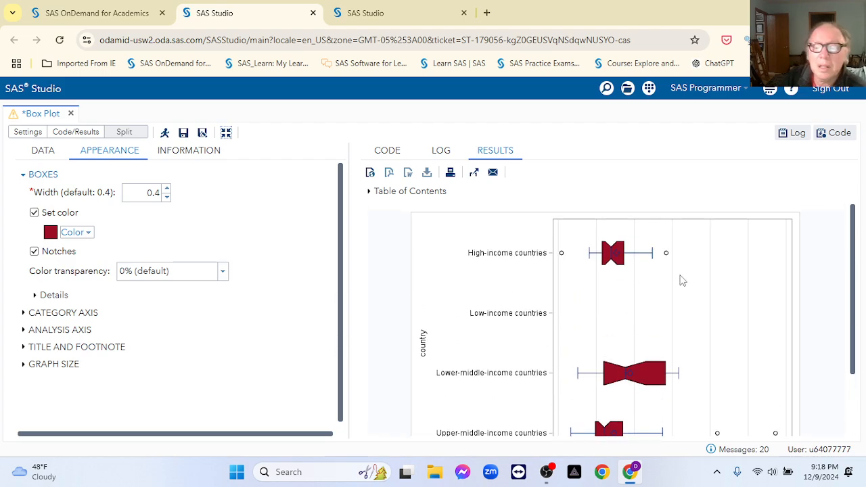
scroll(680, 281, "down", 1)
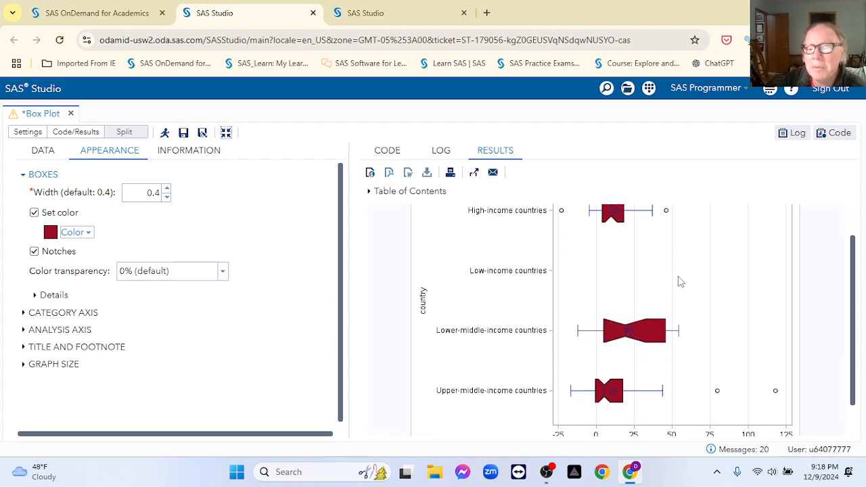
scroll(680, 281, "up", 1)
scroll(680, 281, "down", 1)
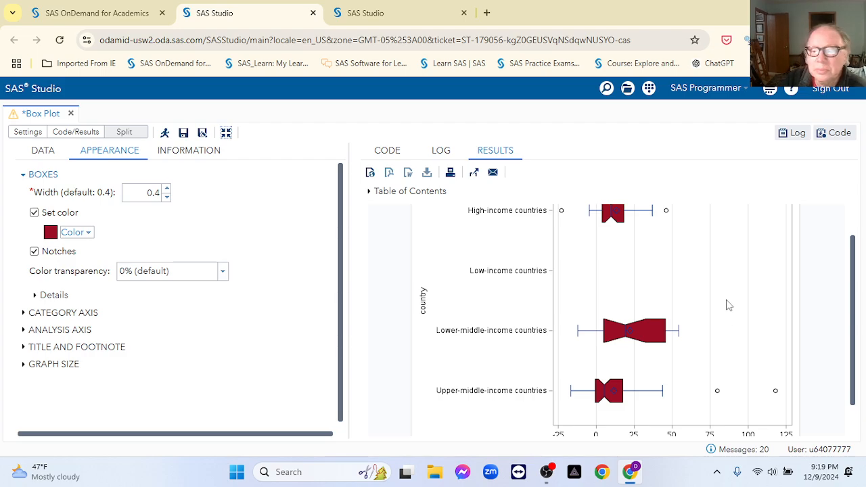
scroll(728, 306, "up", 1)
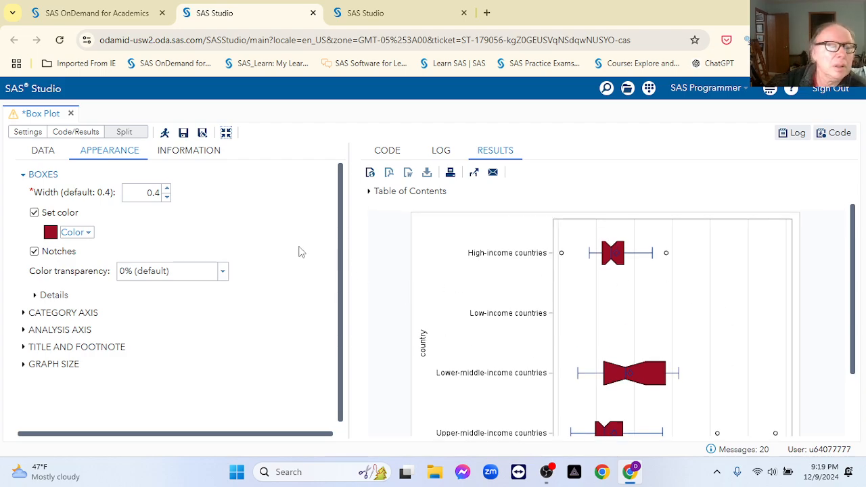
Step: Discard the box plot and open a new Histogram task
left_click(74, 117)
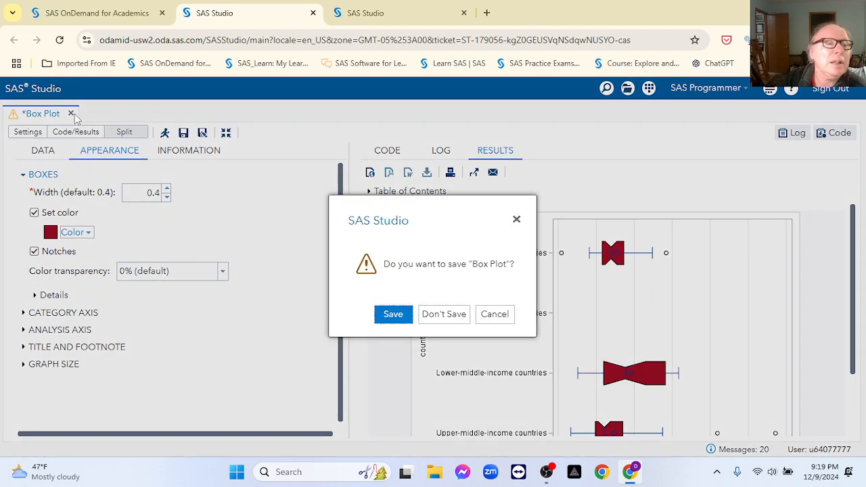
left_click(449, 315)
double_click(115, 267)
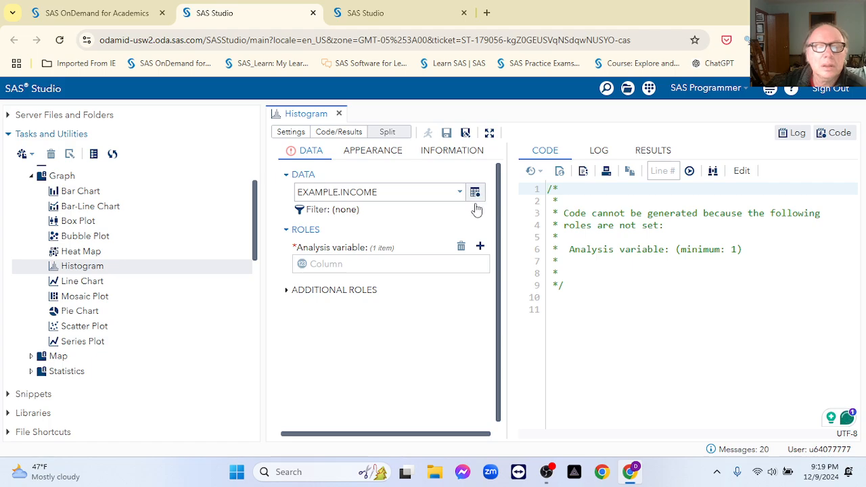
Step: Analyse biofuel_cons_change_twh on a Percent scale, grouped by country
left_click(480, 247)
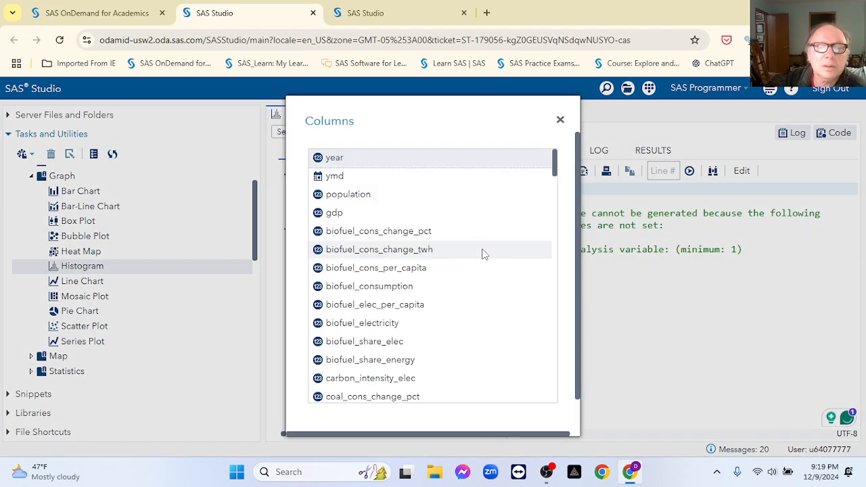
double_click(401, 248)
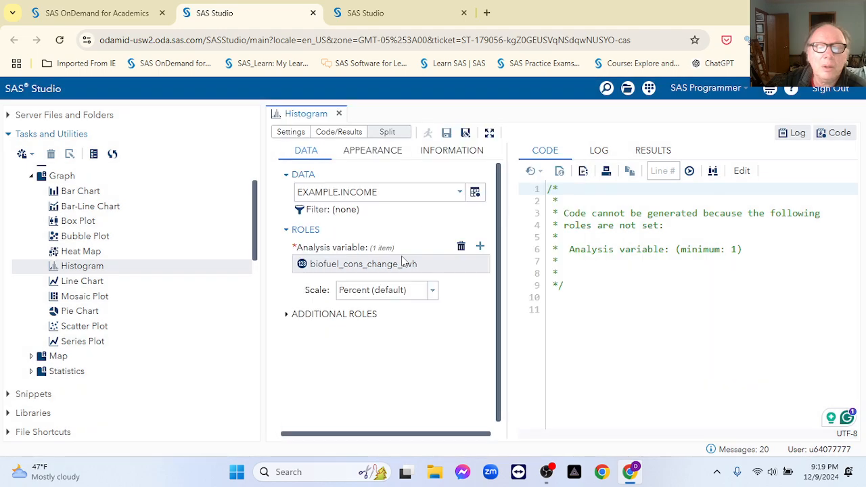
left_click(432, 291)
left_click(432, 292)
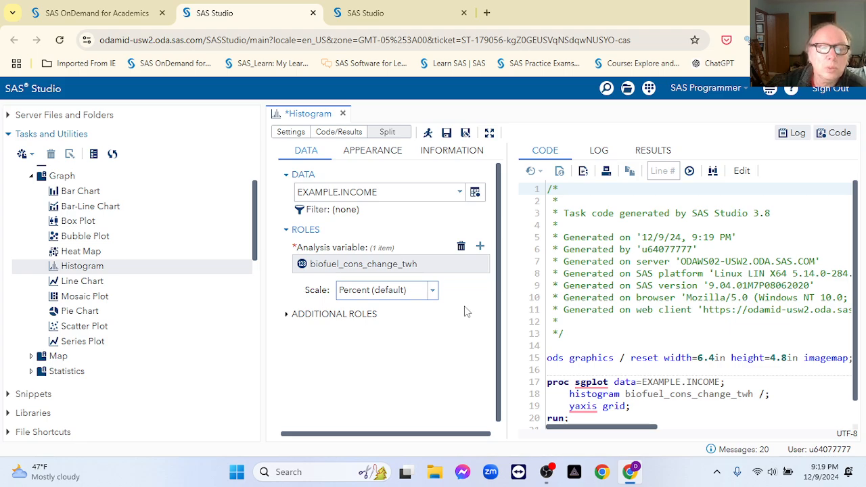
left_click(289, 316)
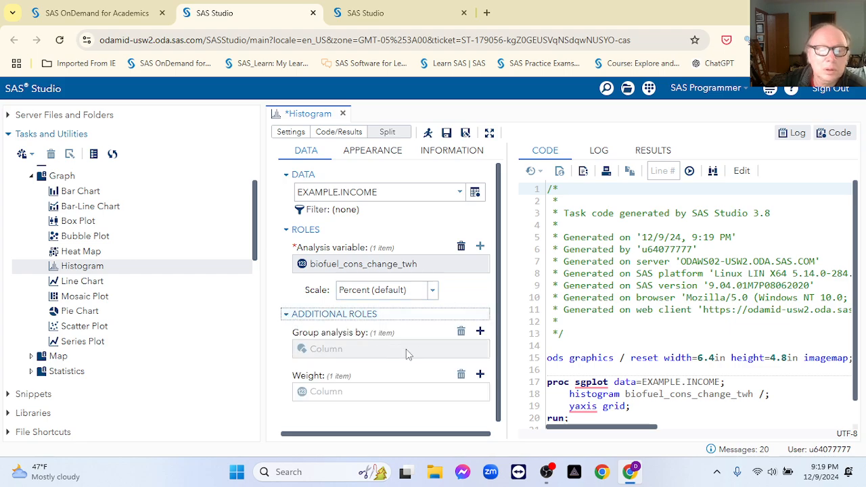
left_click(480, 331)
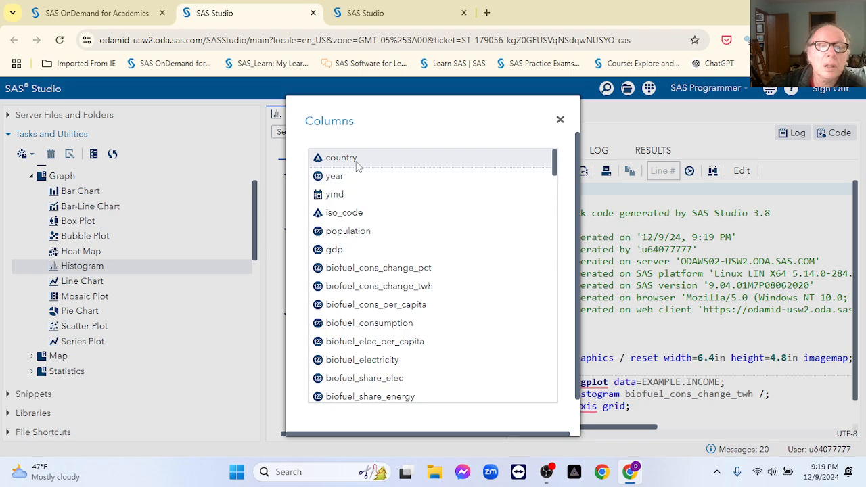
double_click(357, 161)
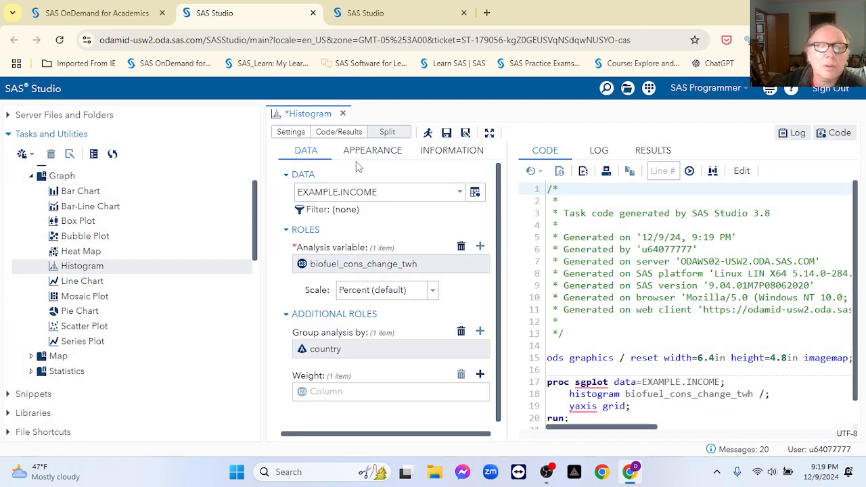
Step: Run and review the per-income-group biofuel_cons_change_twh histograms maximized, then close the Histogram tab
left_click(428, 133)
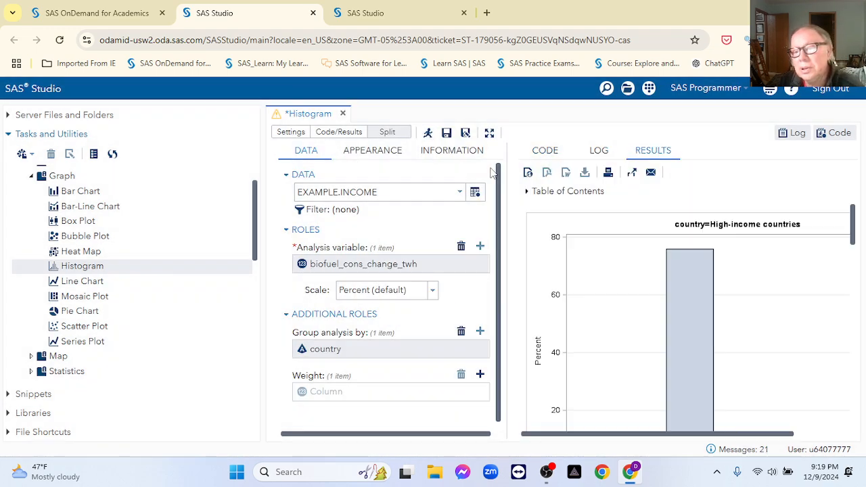
scroll(661, 250, "down", 5)
scroll(662, 253, "down", 4)
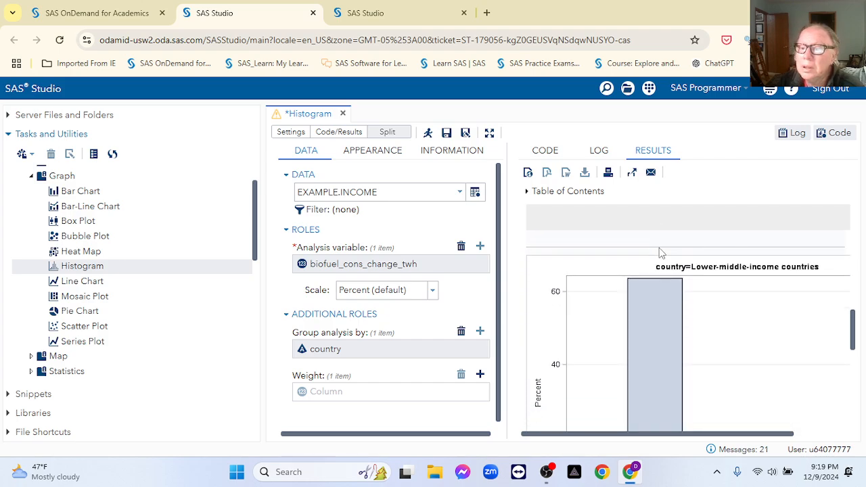
scroll(661, 253, "down", 3)
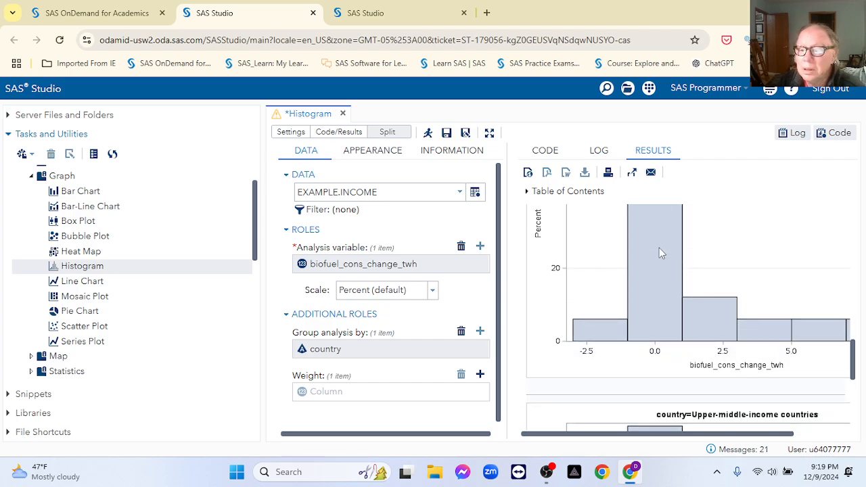
scroll(660, 253, "down", 5)
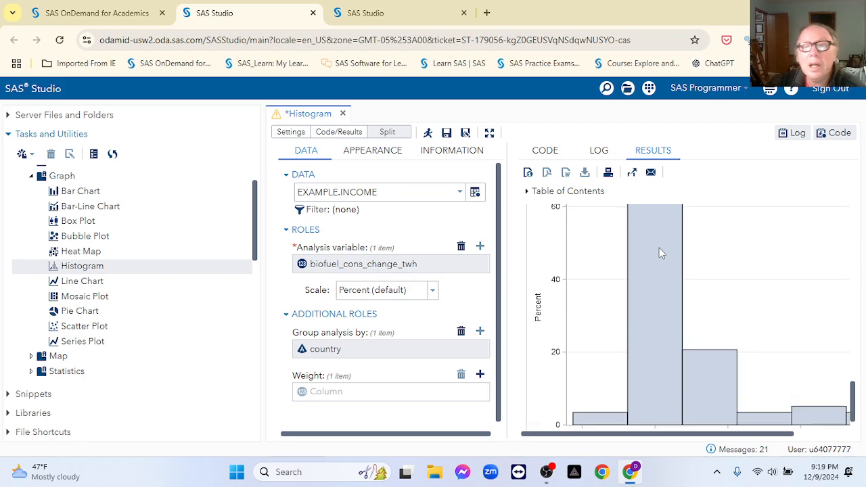
scroll(660, 252, "up", 2)
left_click(489, 133)
scroll(673, 271, "down", 1)
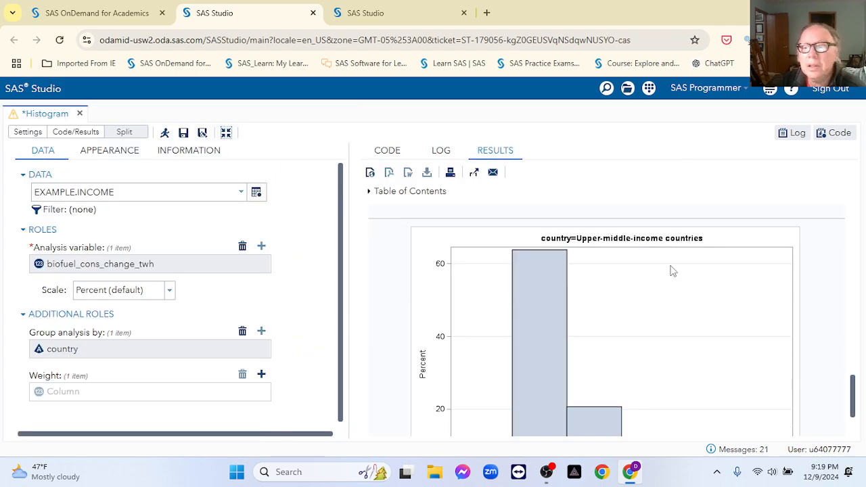
scroll(672, 270, "down", 1)
scroll(672, 270, "up", 4)
scroll(673, 271, "up", 5)
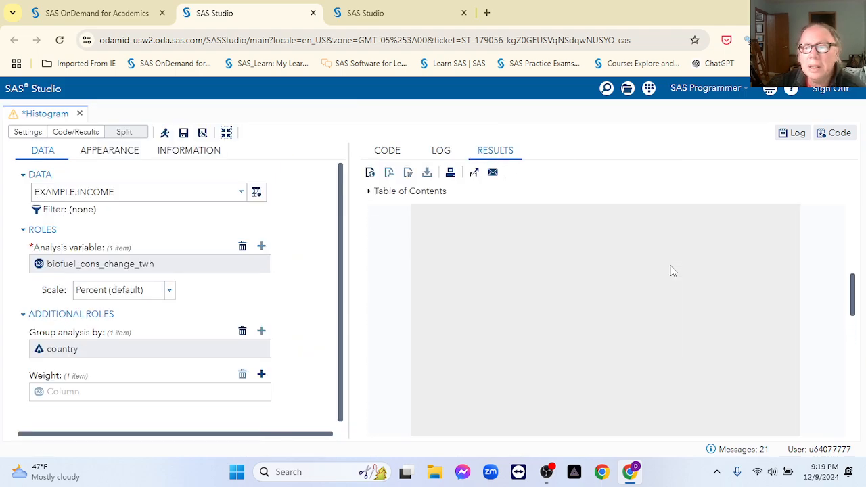
scroll(664, 282, "up", 3)
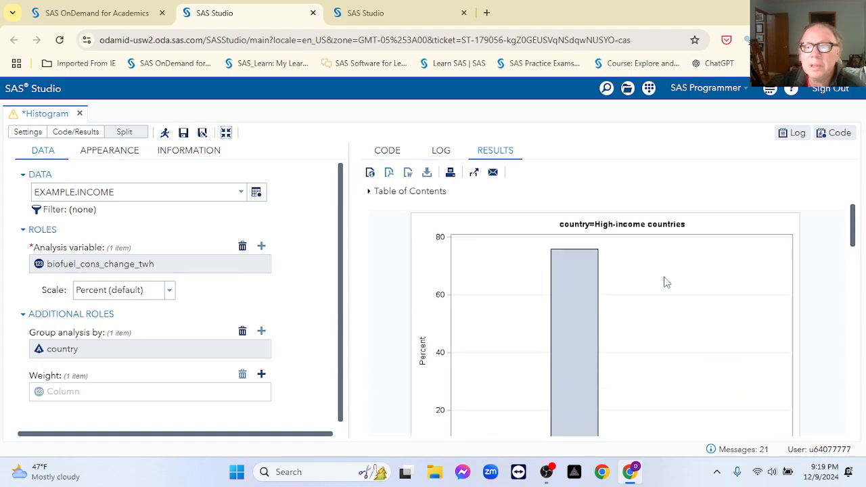
scroll(692, 317, "down", 2)
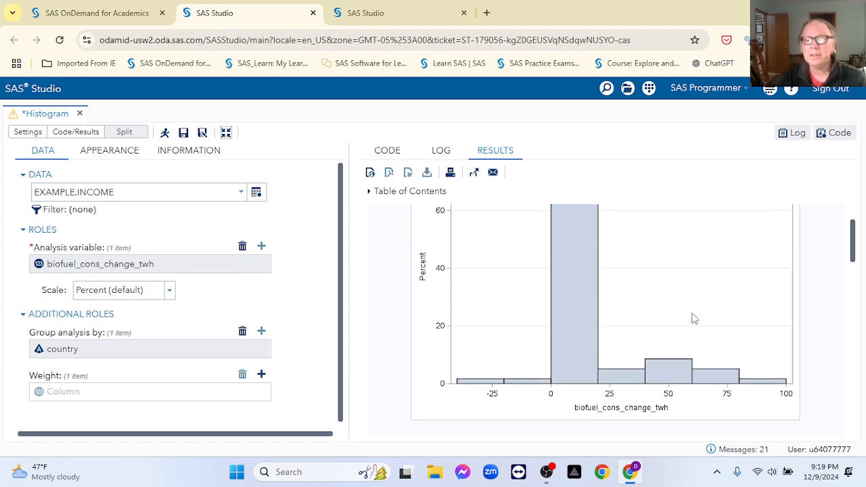
scroll(693, 318, "down", 6)
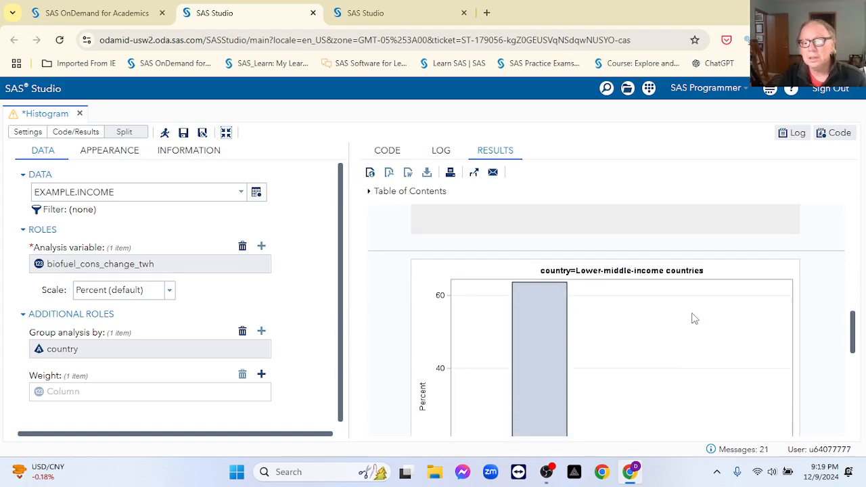
scroll(694, 318, "down", 2)
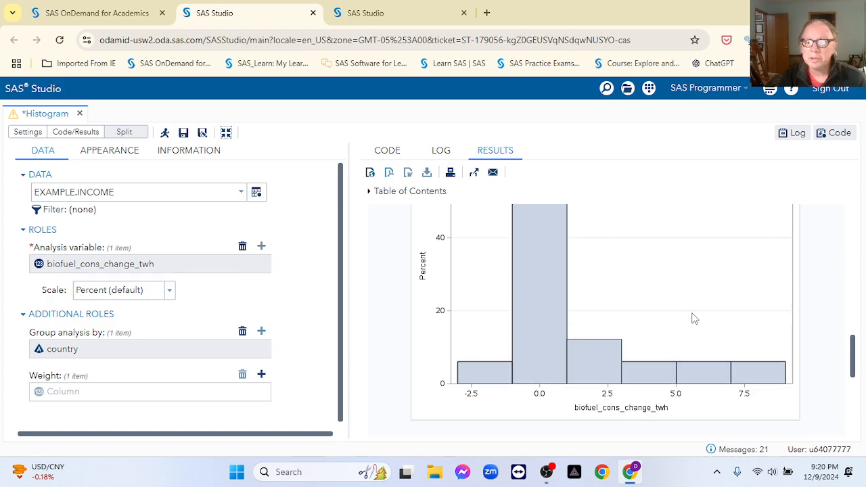
scroll(693, 318, "down", 6)
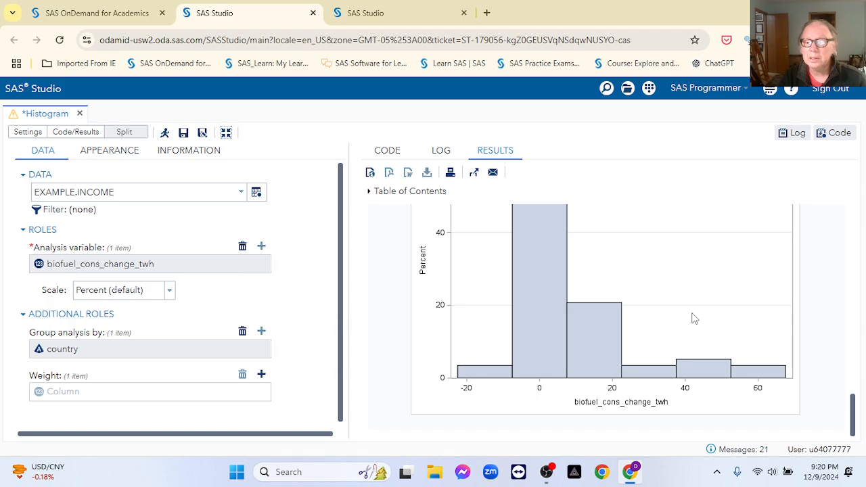
scroll(693, 318, "up", 6)
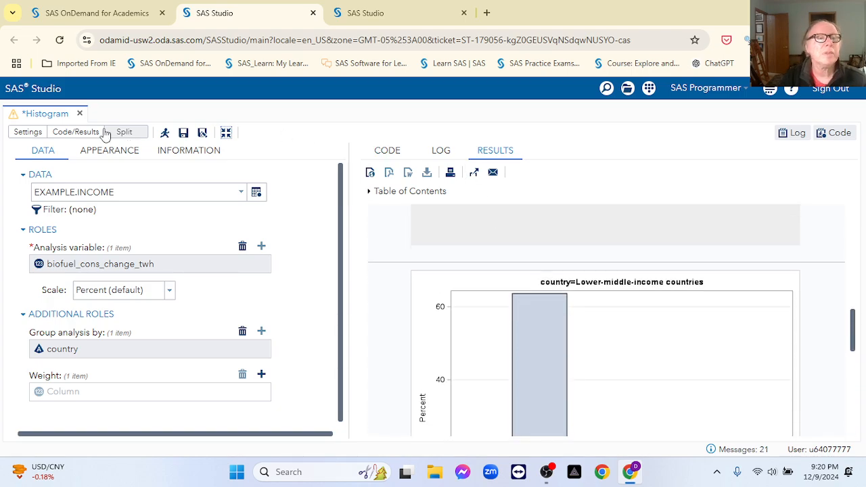
left_click(80, 114)
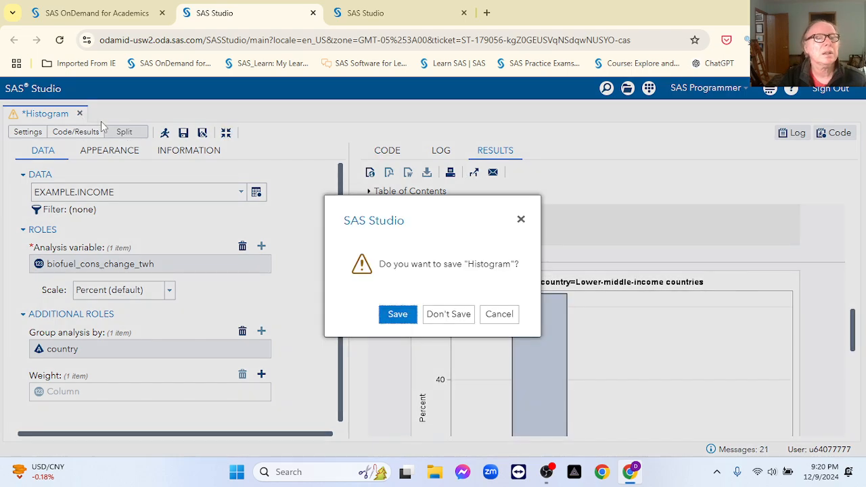
Step: Discard the histogram and open a new Series Plot task
left_click(467, 322)
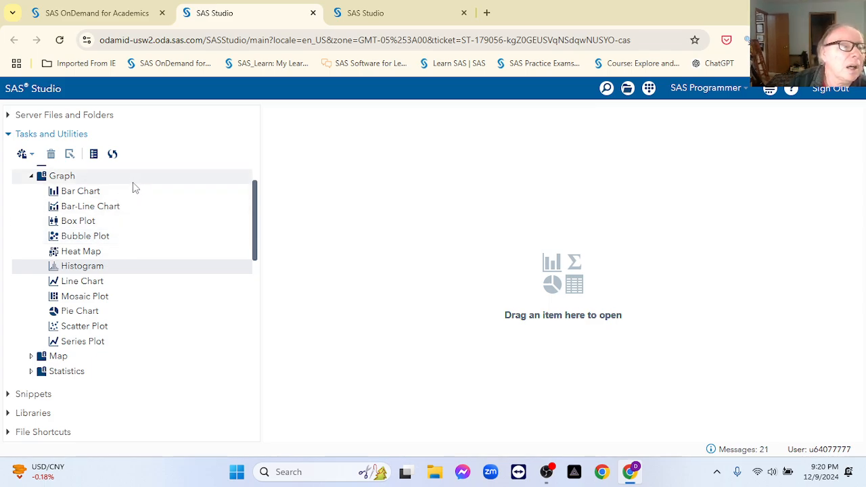
left_click(82, 343)
double_click(81, 344)
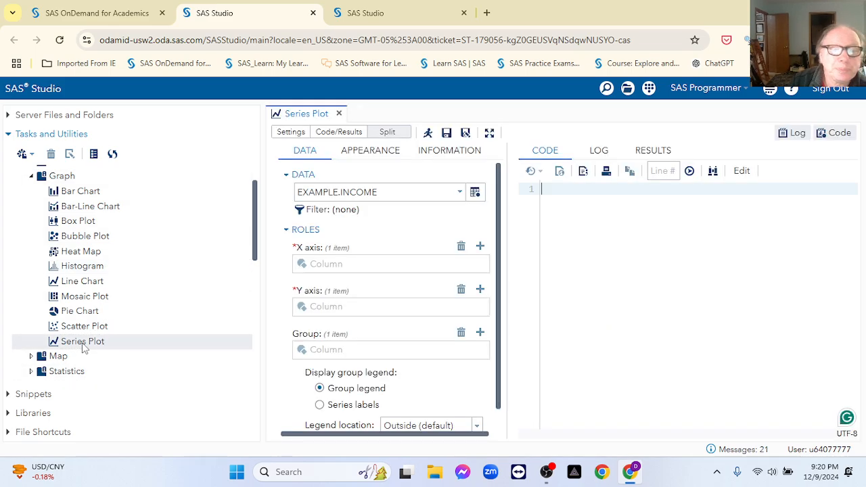
Step: Switch the plot's input table to EXAMPLE.USAWORLD
left_click(460, 194)
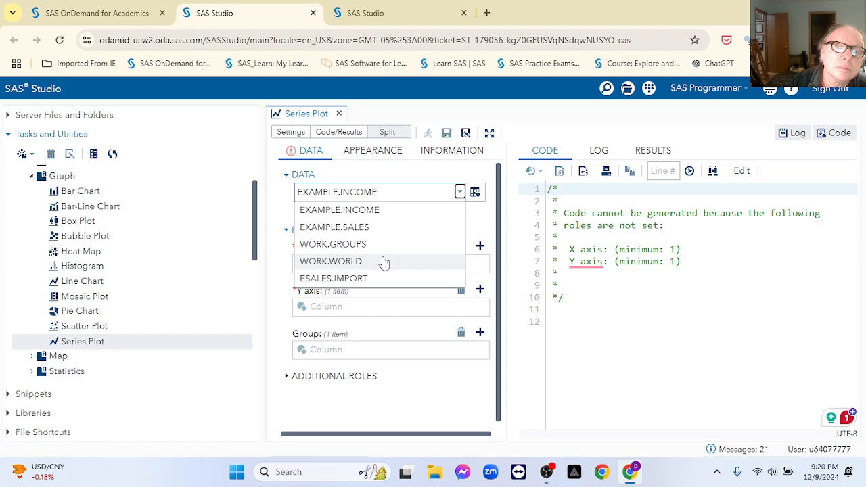
left_click(475, 192)
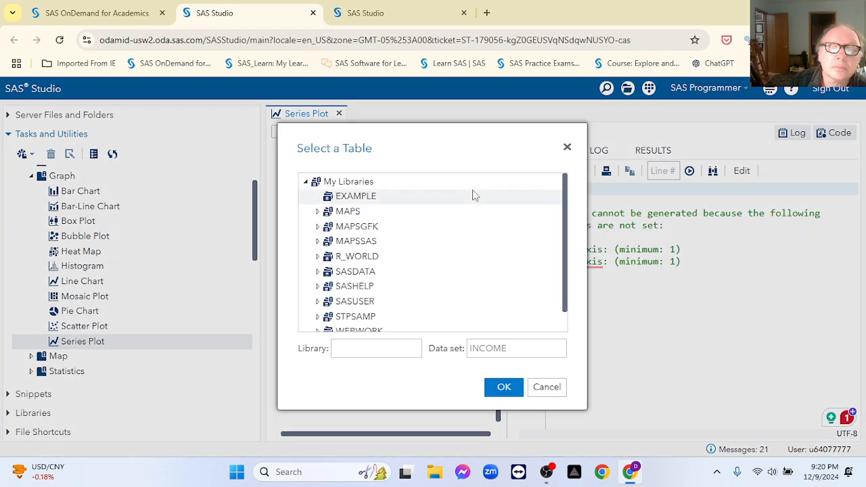
left_click(473, 195)
left_click(366, 243)
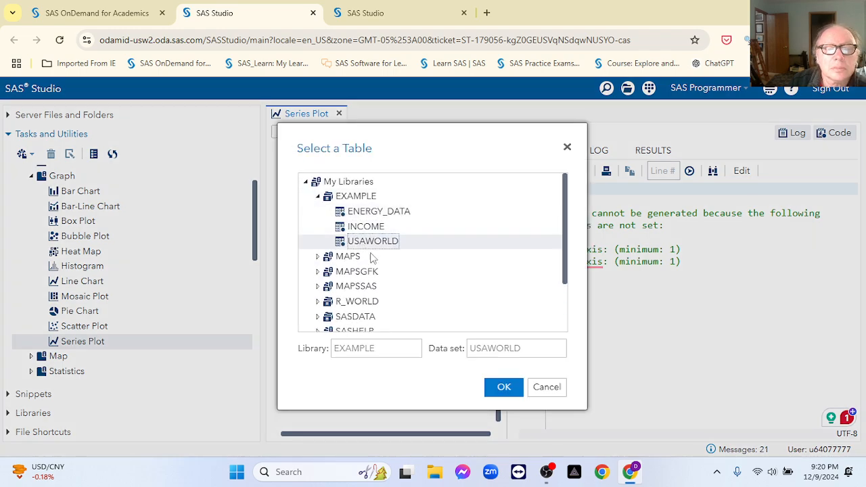
left_click(503, 387)
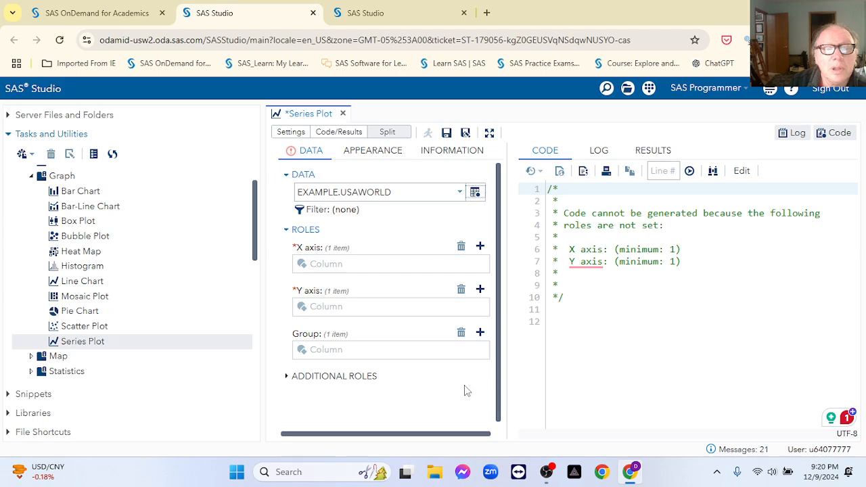
Step: Put year on the X axis and biofuel_cons_change_twh on the Y axis, replacing _pct
left_click(480, 247)
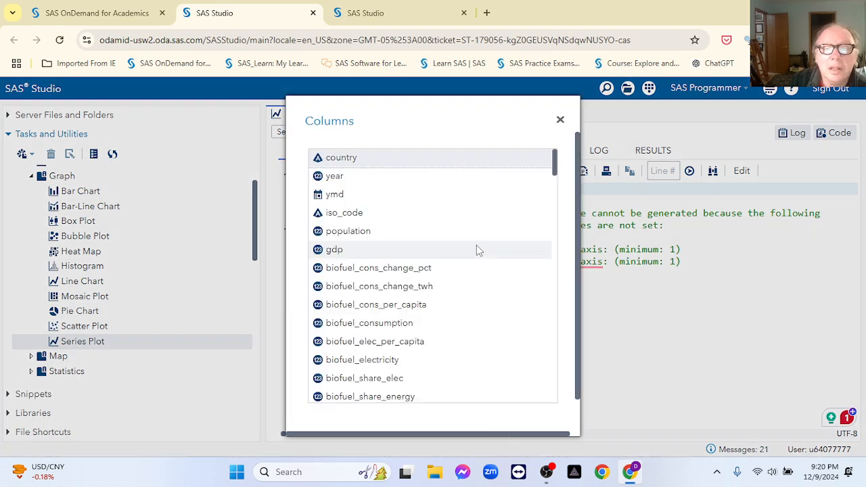
left_click(335, 177)
double_click(335, 177)
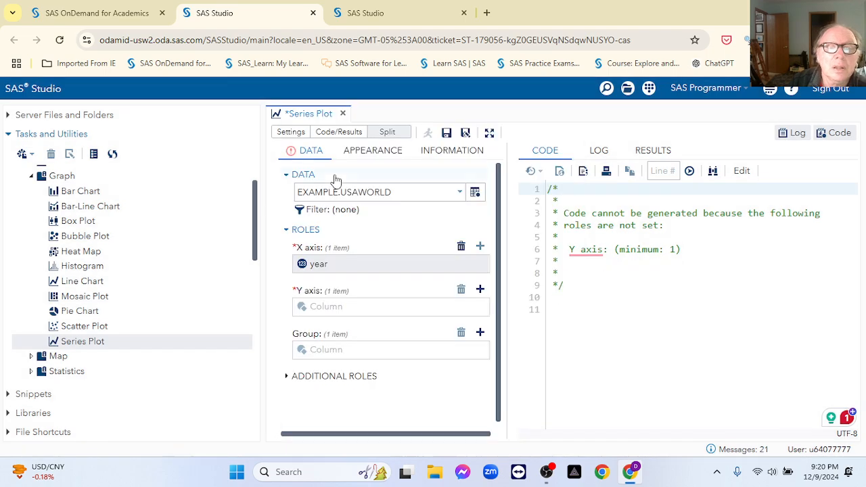
left_click(479, 293)
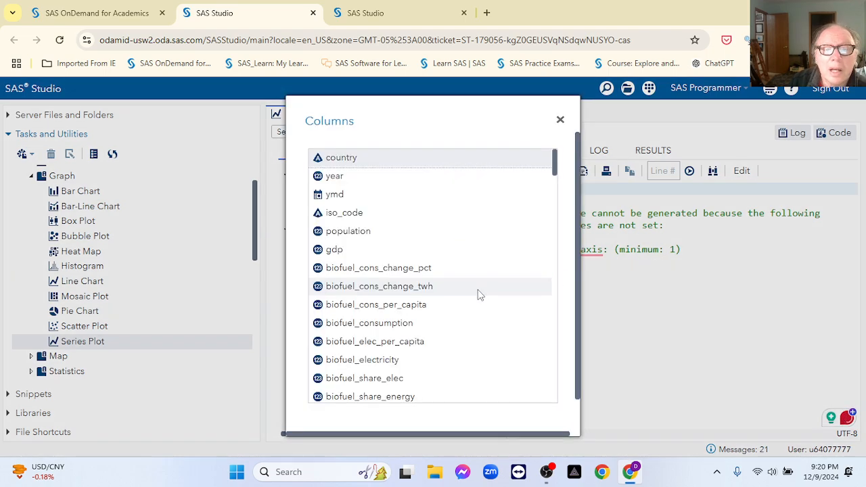
double_click(383, 269)
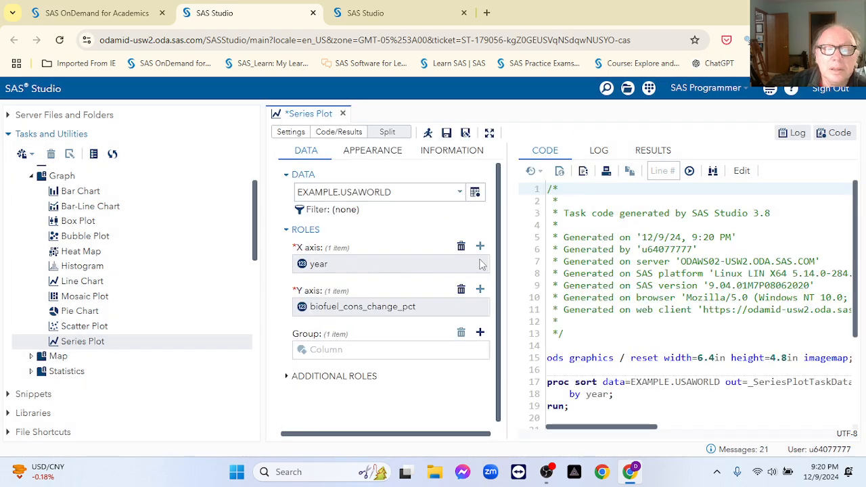
left_click(461, 292)
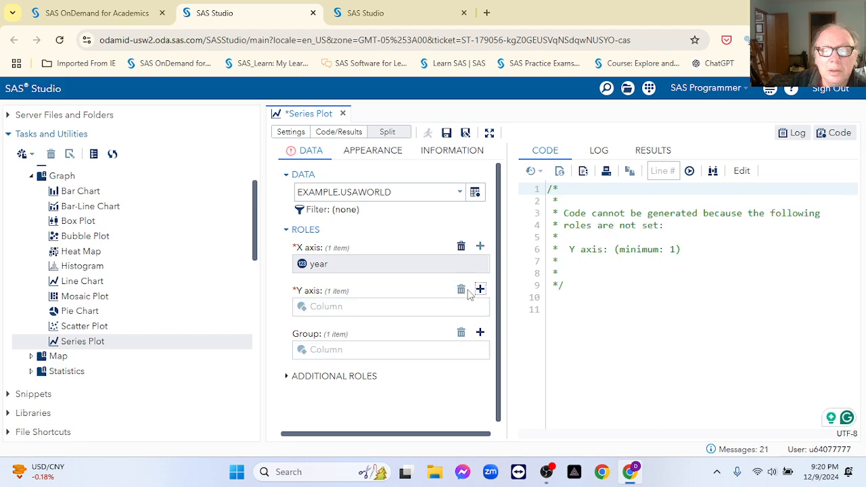
left_click(480, 291)
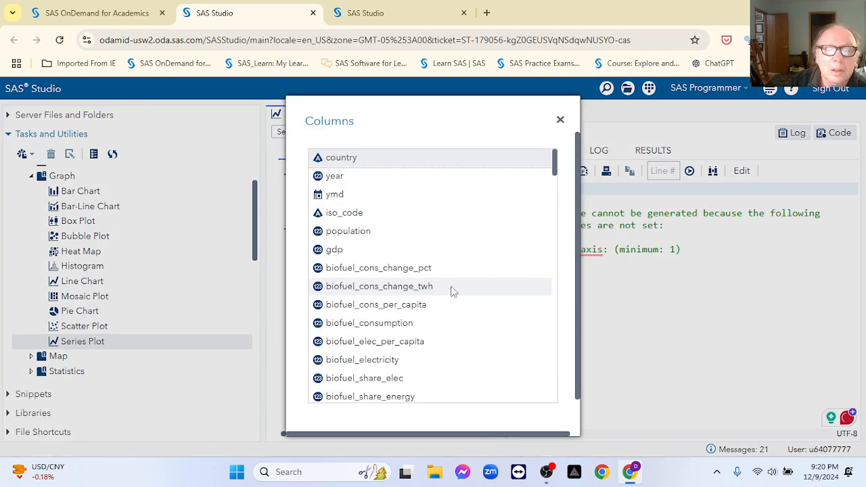
double_click(351, 290)
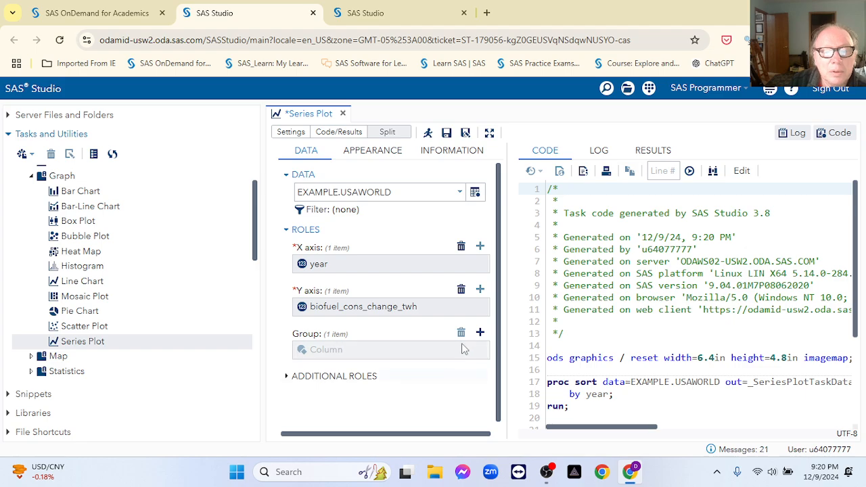
Step: Group the series by country and run the plot
left_click(479, 332)
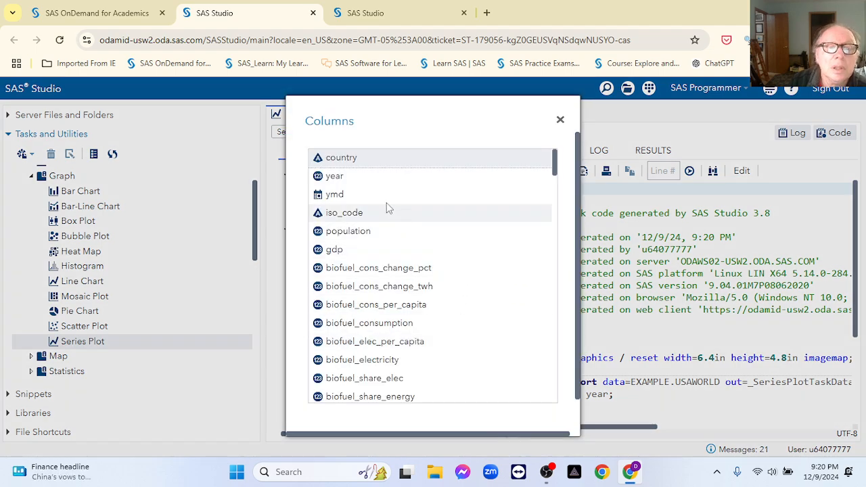
double_click(325, 157)
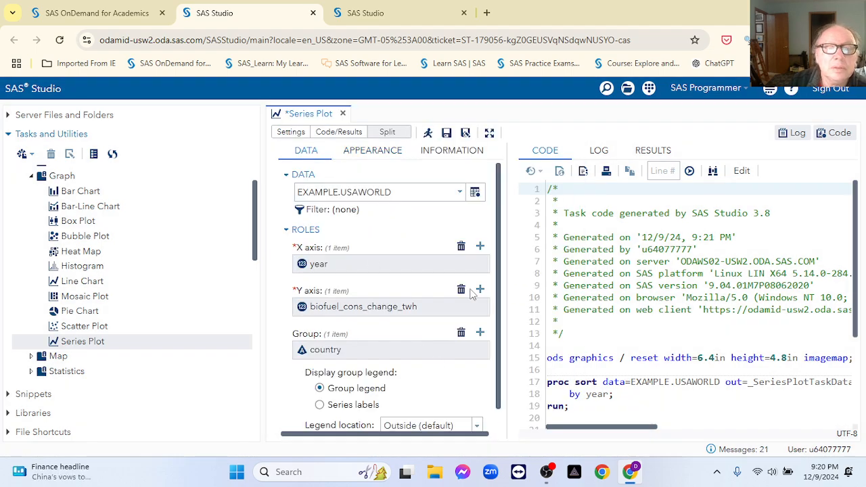
left_click(427, 133)
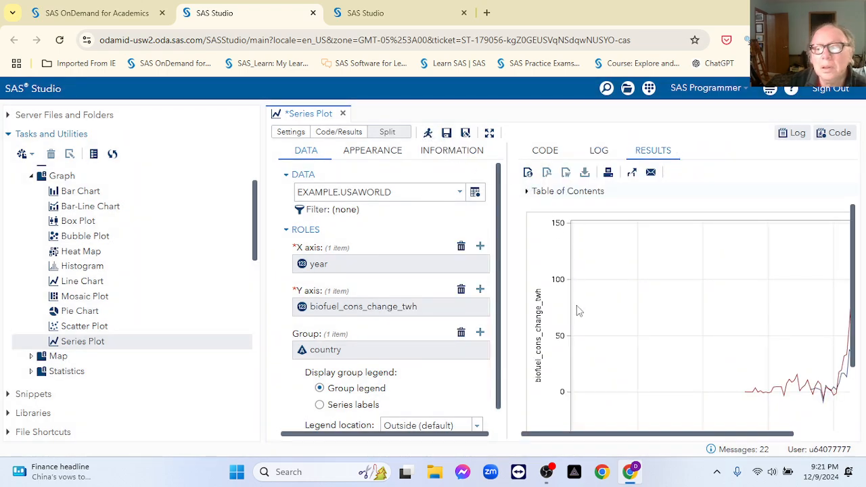
scroll(623, 360, "down", 2)
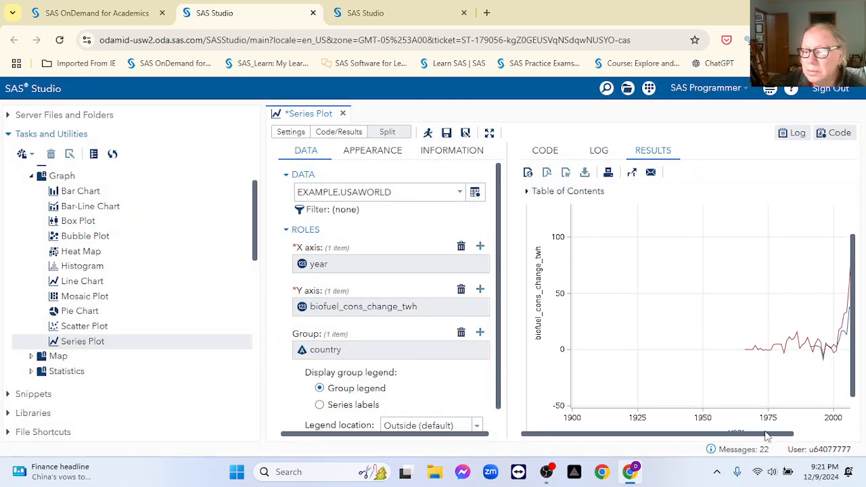
left_click_drag(773, 440, 846, 435)
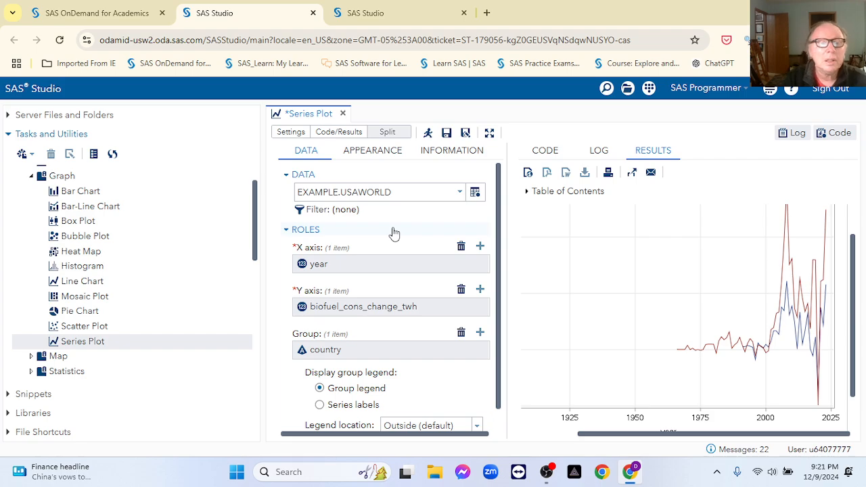
Step: Filter the table rows to Year > 1970
left_click(301, 209)
left_click(350, 245)
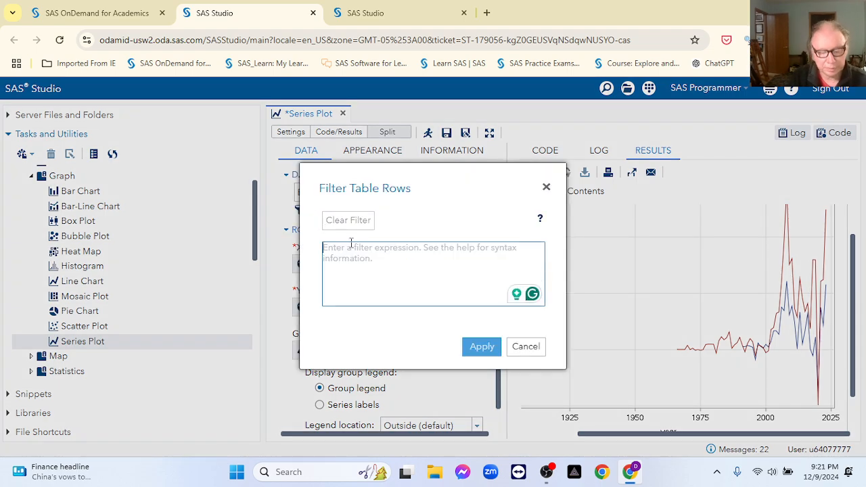
type("Year")
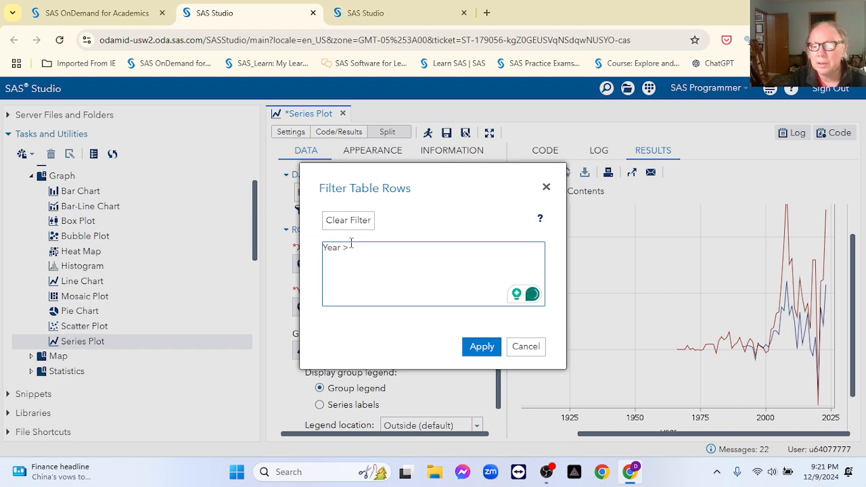
type(" >=9")
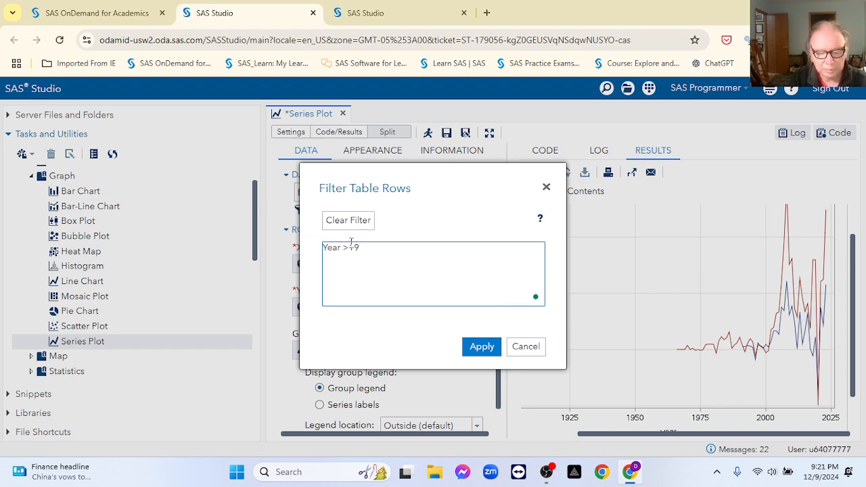
left_click(477, 348)
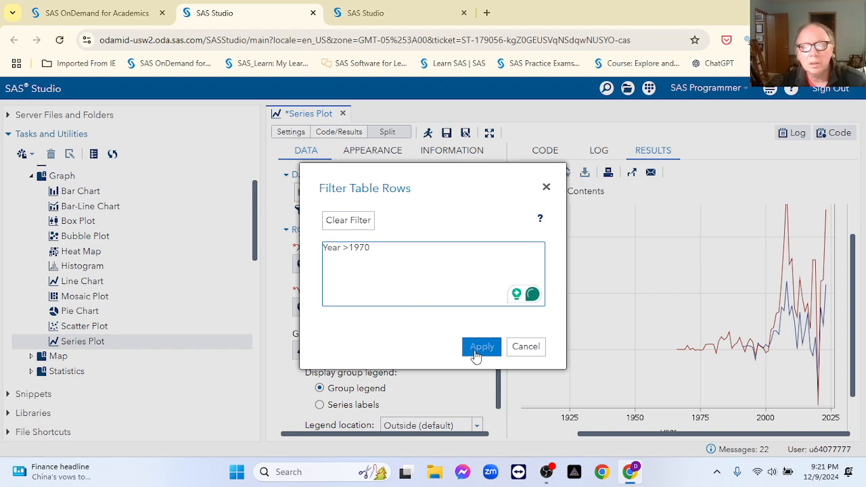
Step: Rerun the plot and check the United States and World lines and legend
left_click(427, 133)
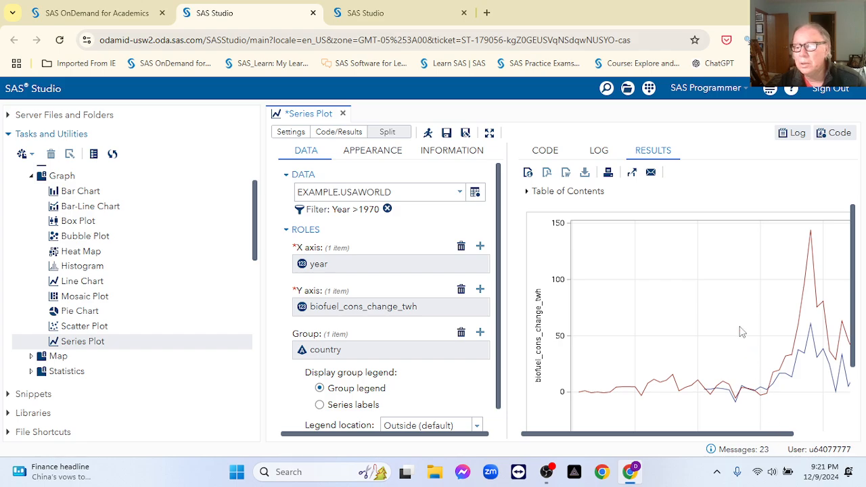
scroll(742, 332, "down", 3)
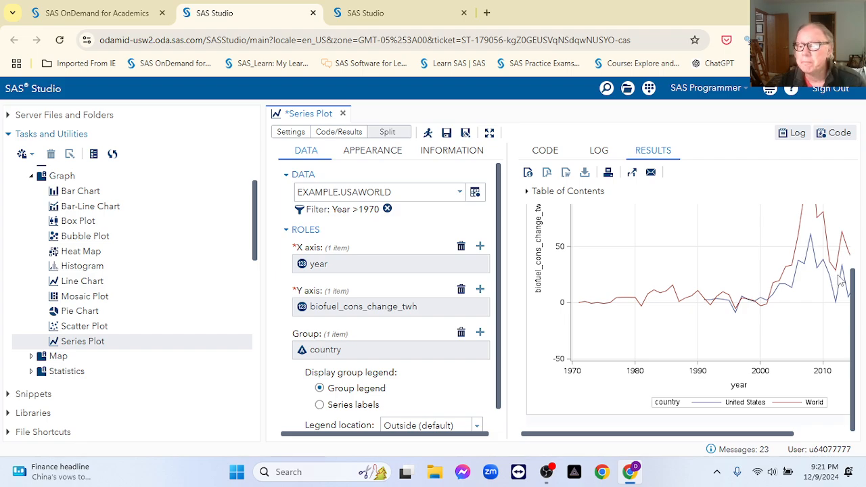
left_click_drag(783, 433, 851, 425)
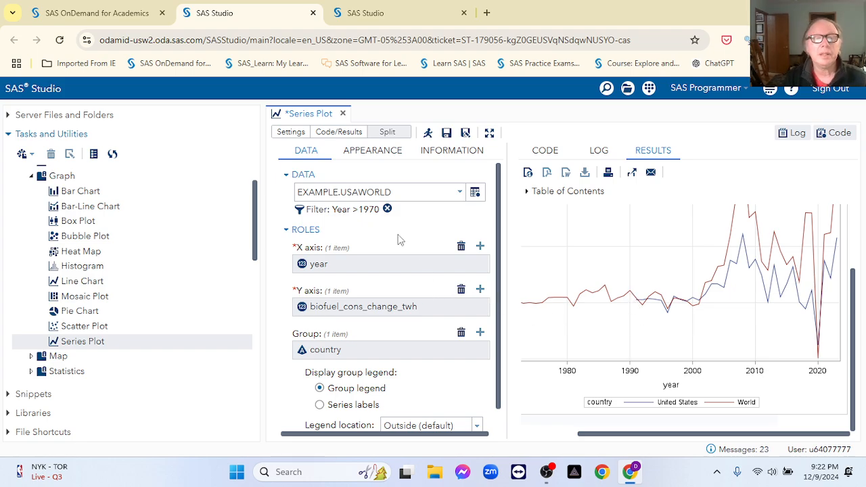
Step: Change the row filter to Year > 1990
left_click(317, 211)
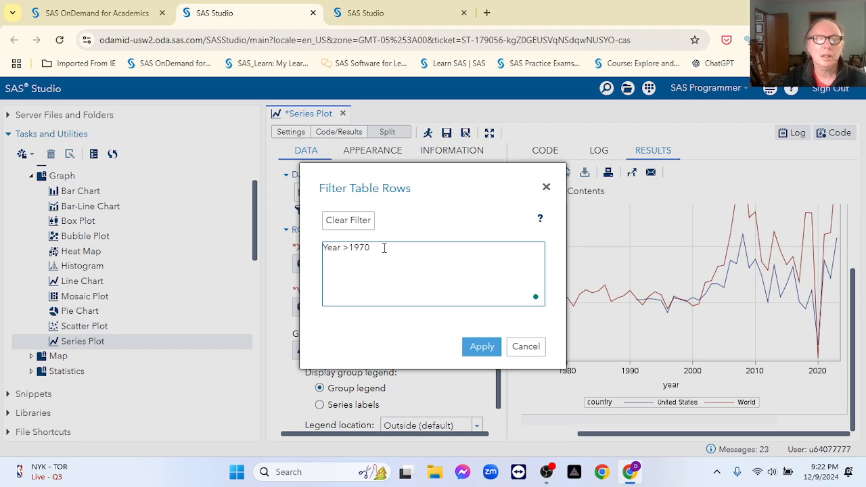
key("BackSpace")
key("BackSpace")
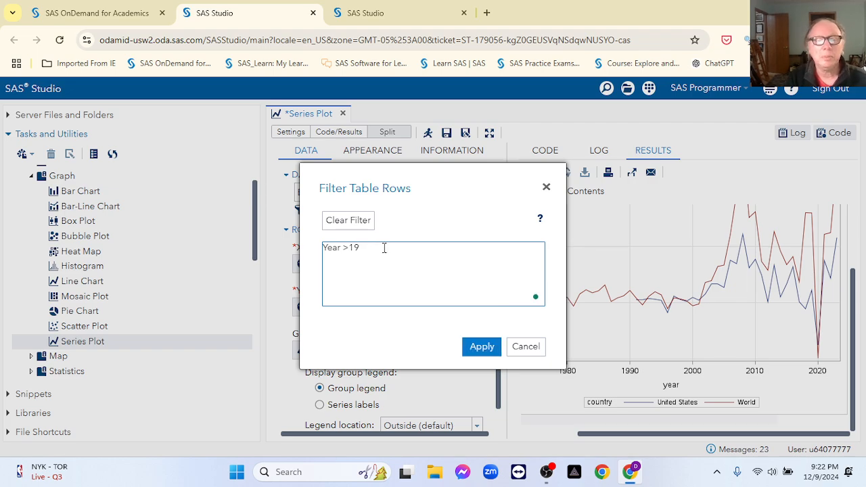
type("90")
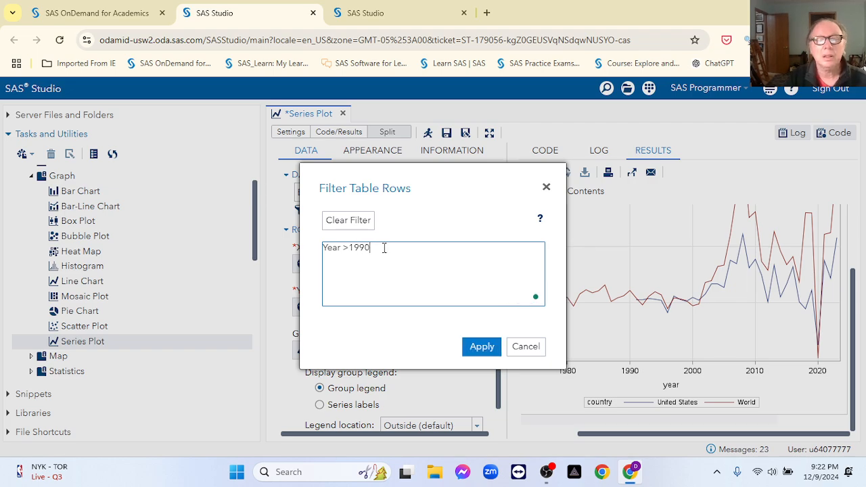
left_click(481, 347)
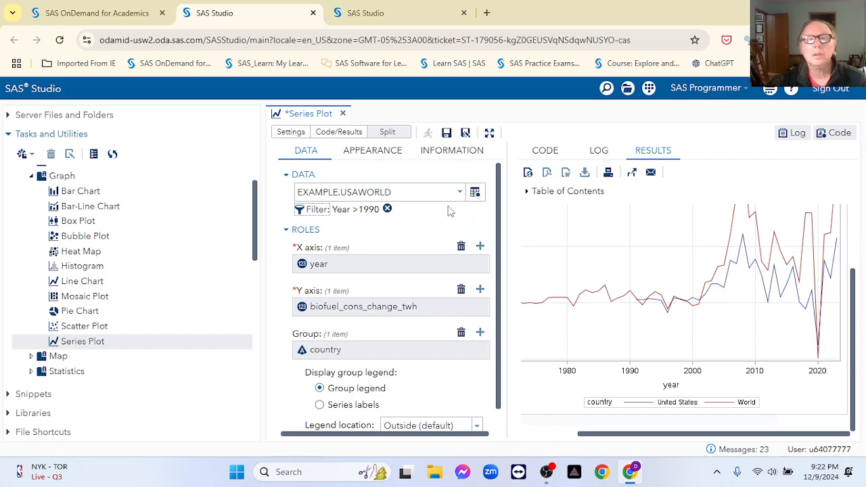
Step: Rerun the maximized plot and review the United States and World lines from 1990
left_click(489, 132)
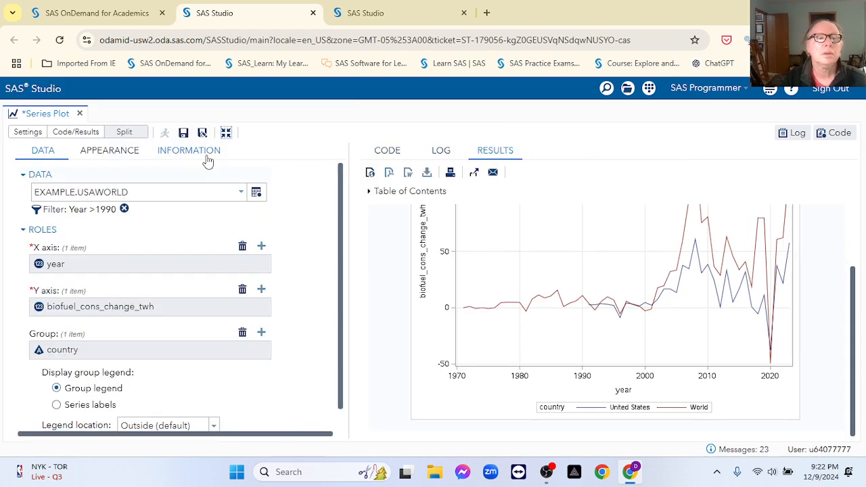
left_click(164, 134)
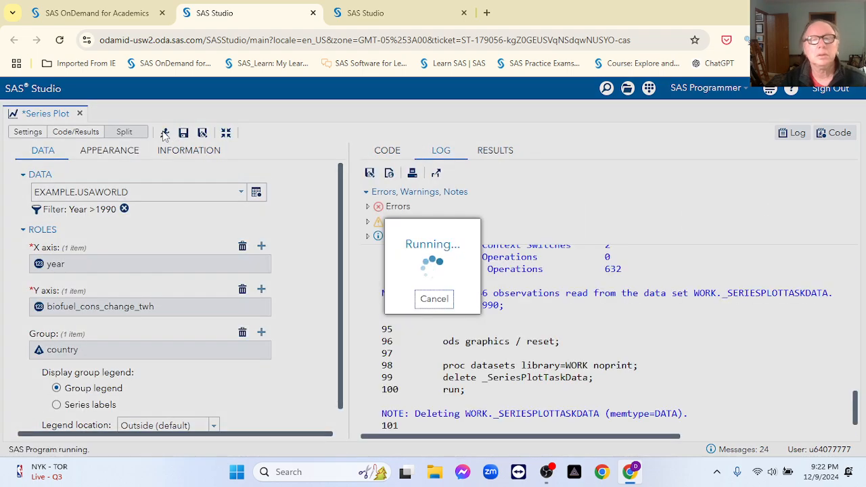
scroll(644, 289, "down", 1)
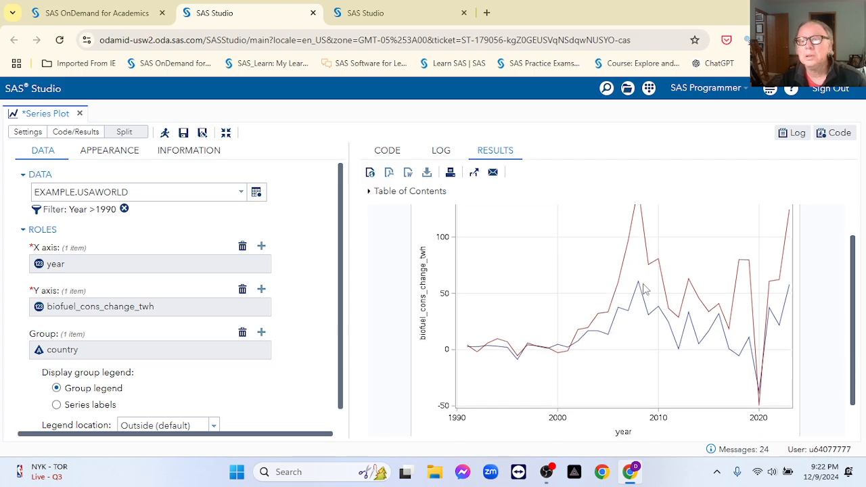
scroll(685, 338, "up", 1)
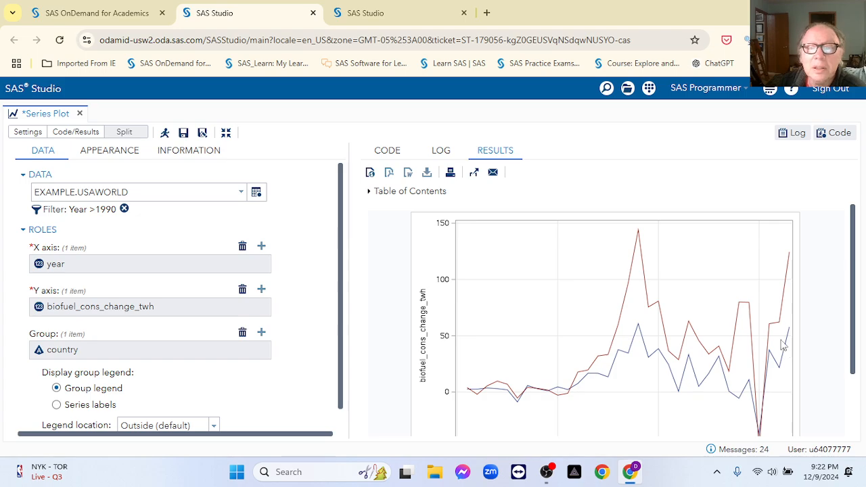
scroll(783, 345, "down", 1)
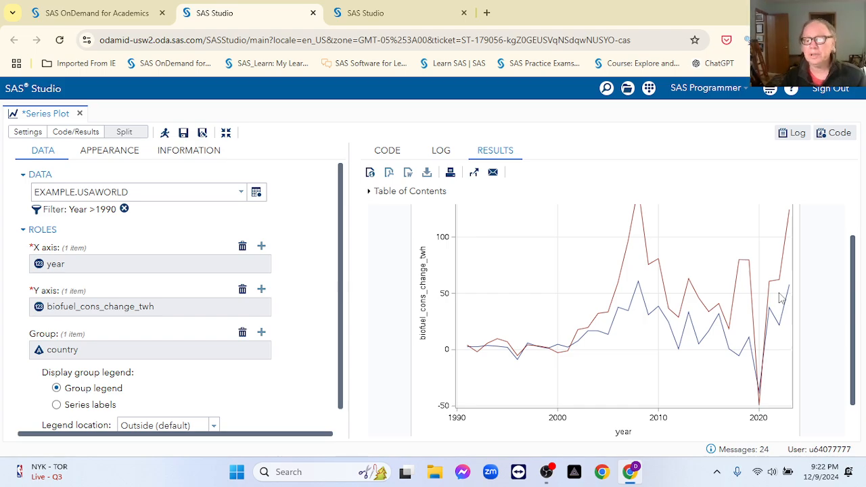
scroll(781, 298, "down", 2)
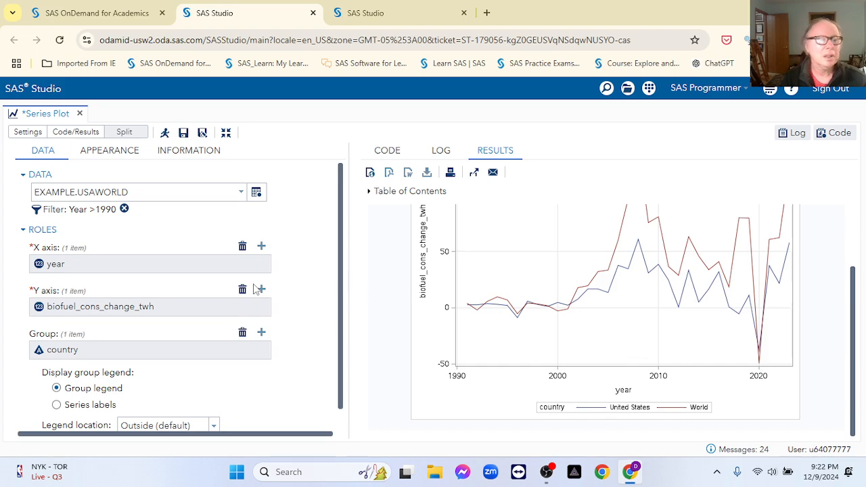
scroll(228, 270, "down", 1)
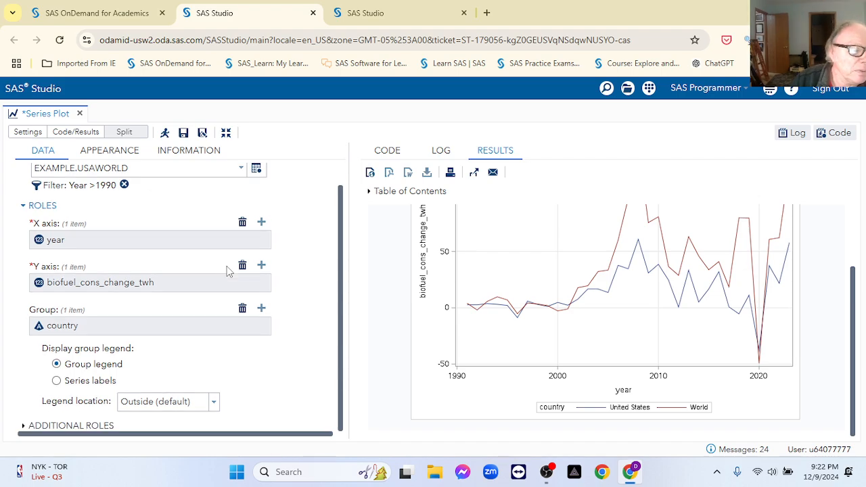
scroll(149, 317, "up", 1)
scroll(179, 377, "down", 1)
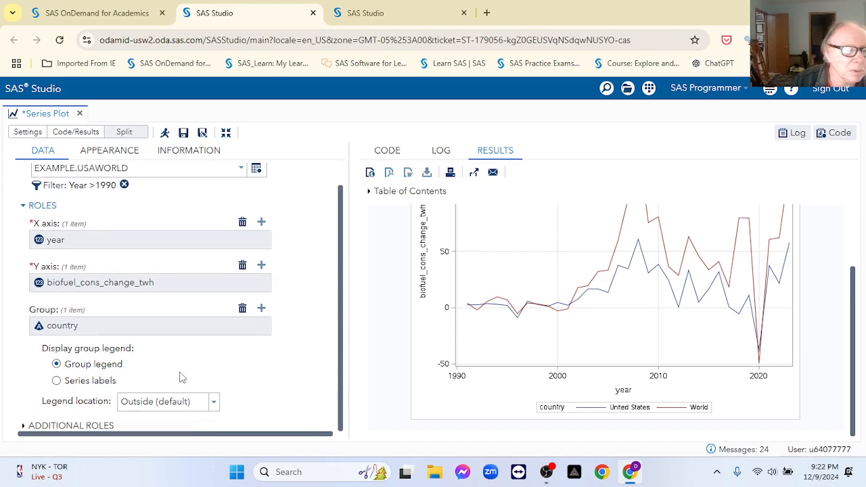
Step: Preview direct Series labels on the World and United States lines, then switch back to Group legend
left_click(57, 381)
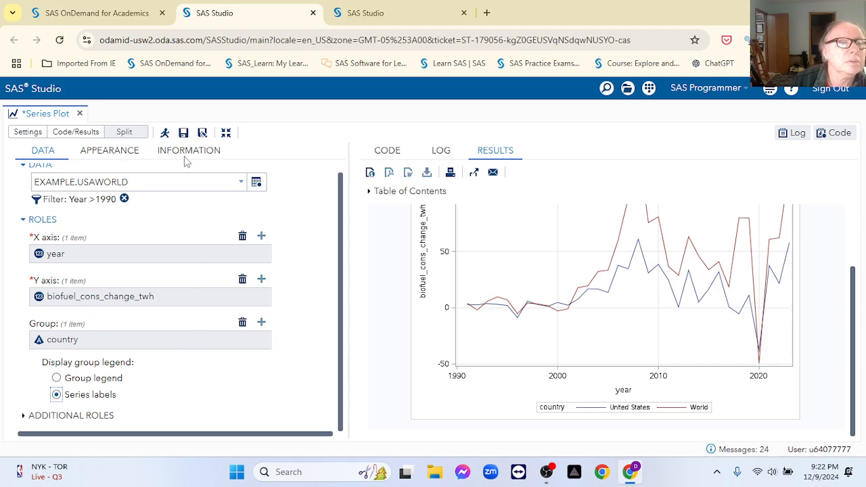
left_click(165, 133)
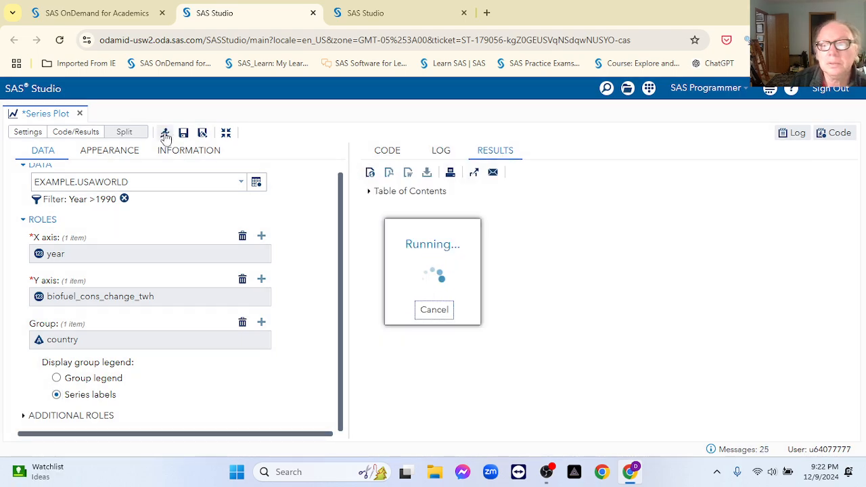
scroll(622, 304, "down", 2)
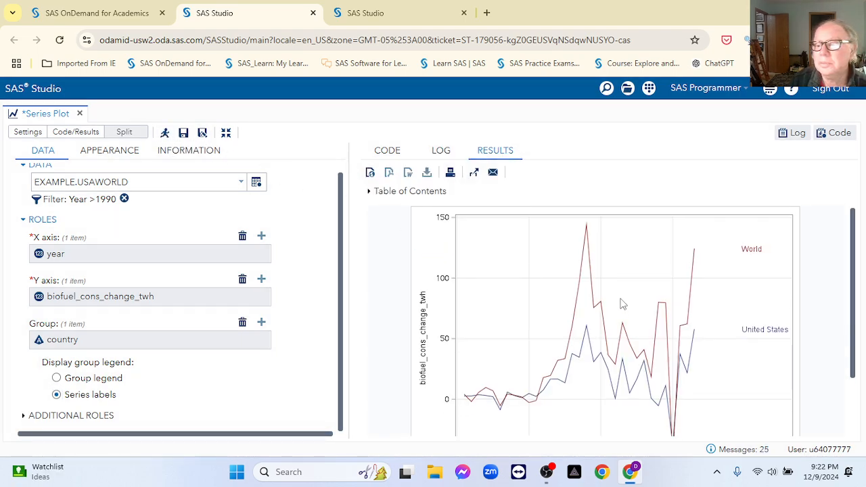
scroll(625, 307, "up", 1)
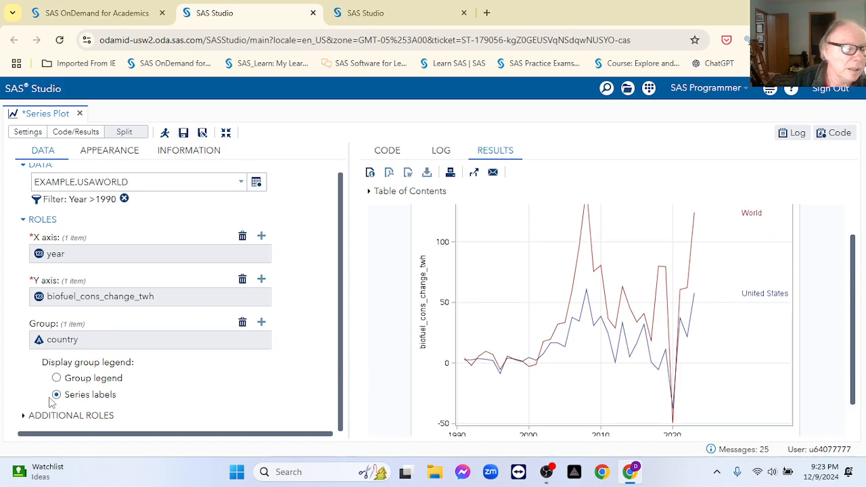
left_click(56, 377)
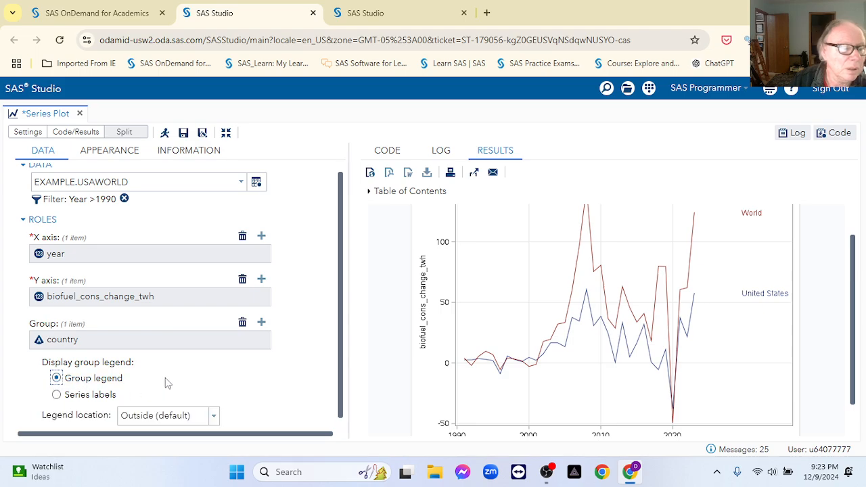
scroll(182, 361, "down", 1)
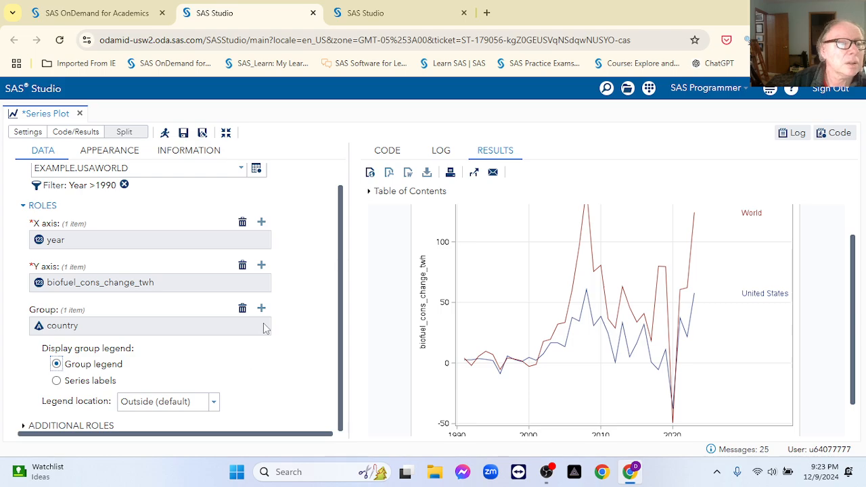
Step: Raise the line thickness from 1 to 3 pixels and rerun the series plot
left_click(106, 154)
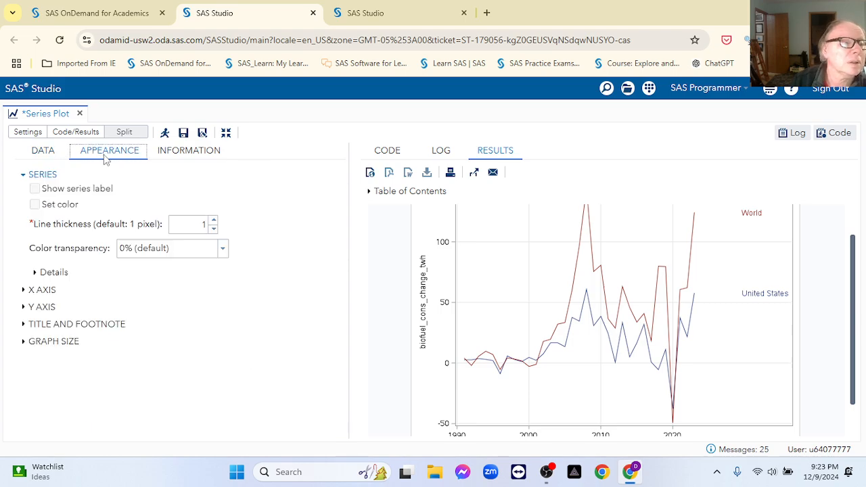
left_click(213, 221)
left_click(213, 221)
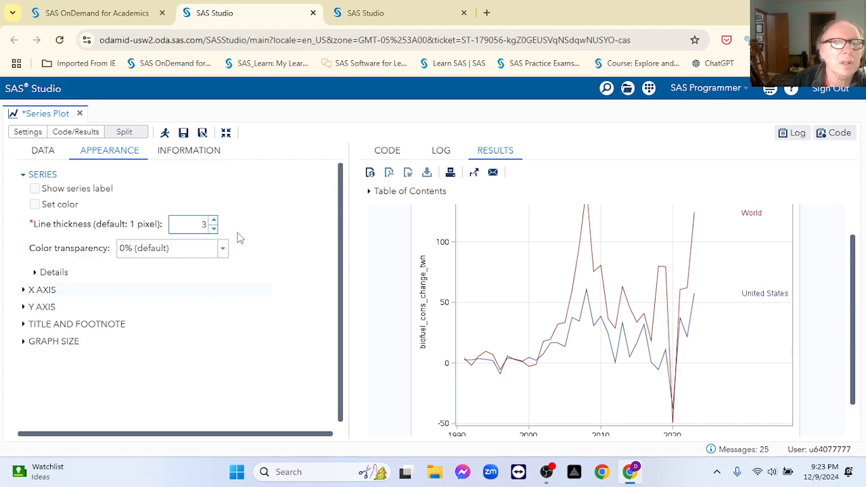
left_click(167, 134)
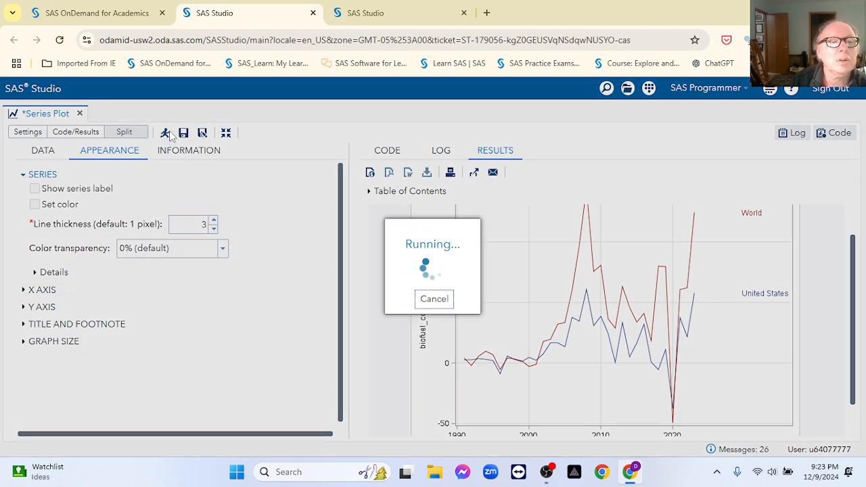
scroll(618, 315, "down", 2)
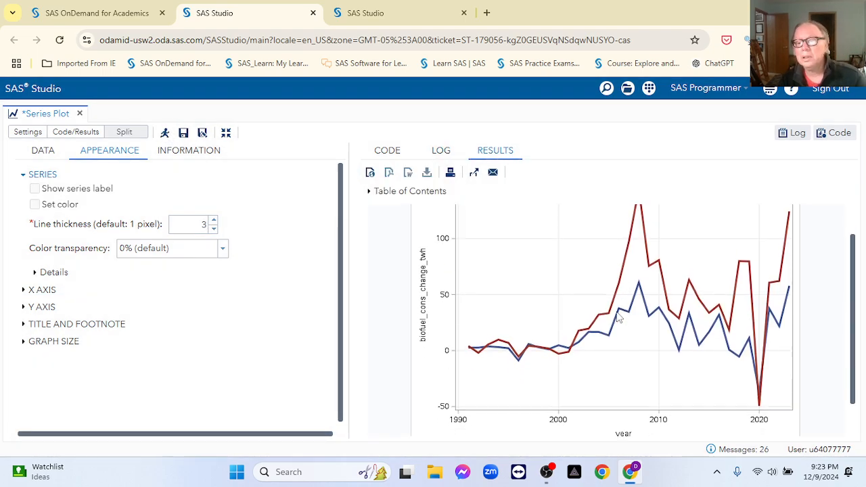
scroll(618, 315, "down", 1)
scroll(618, 315, "up", 1)
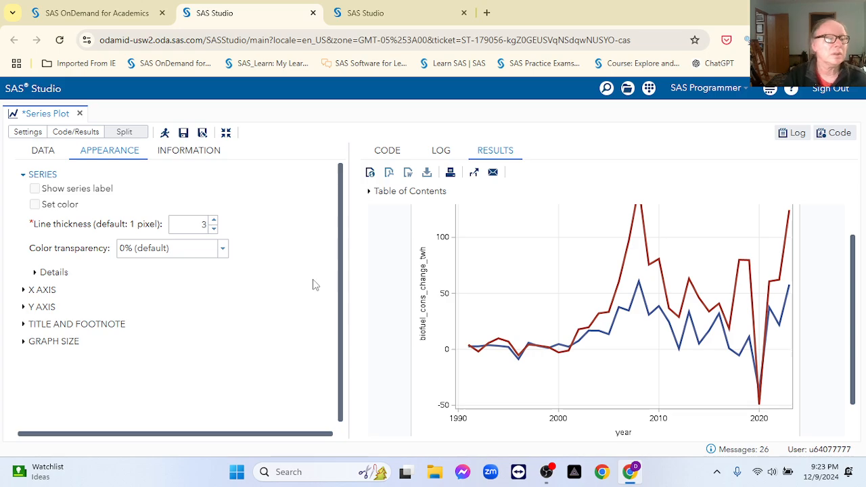
Step: Review the task's information page listing the SGPLOT procedure, and briefly visit the SAS Tutorials page
left_click(189, 153)
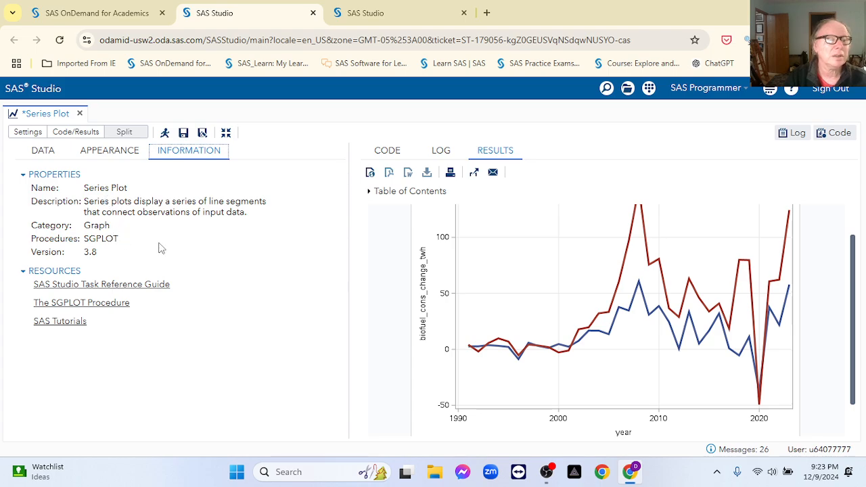
double_click(96, 238)
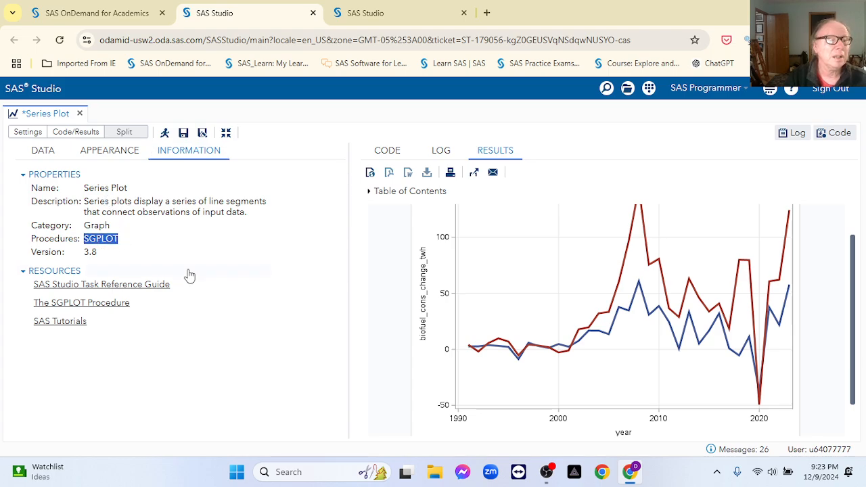
left_click(65, 326)
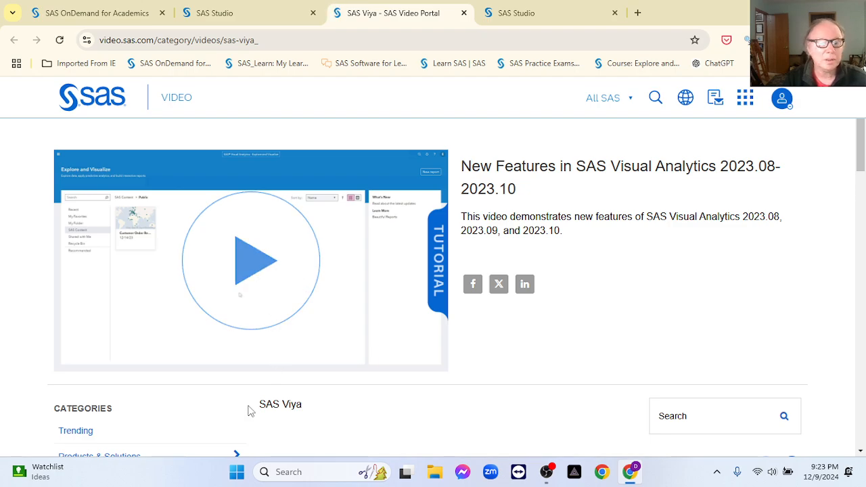
left_click_drag(247, 408, 325, 409)
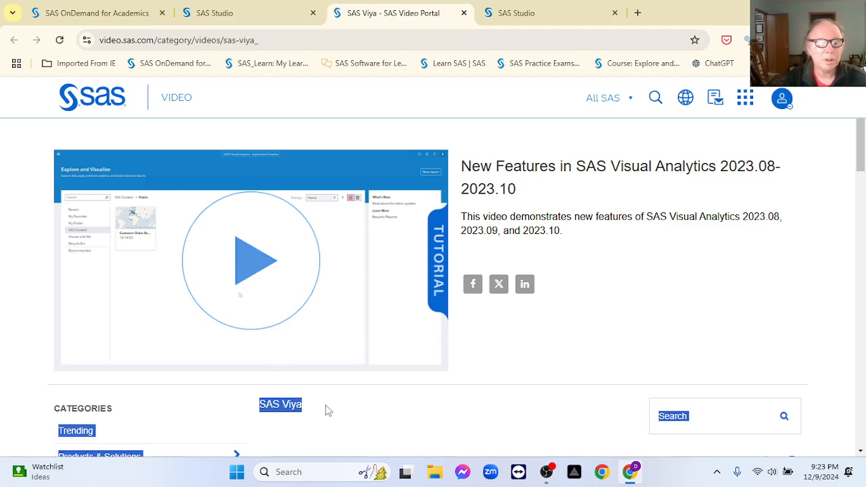
left_click(464, 13)
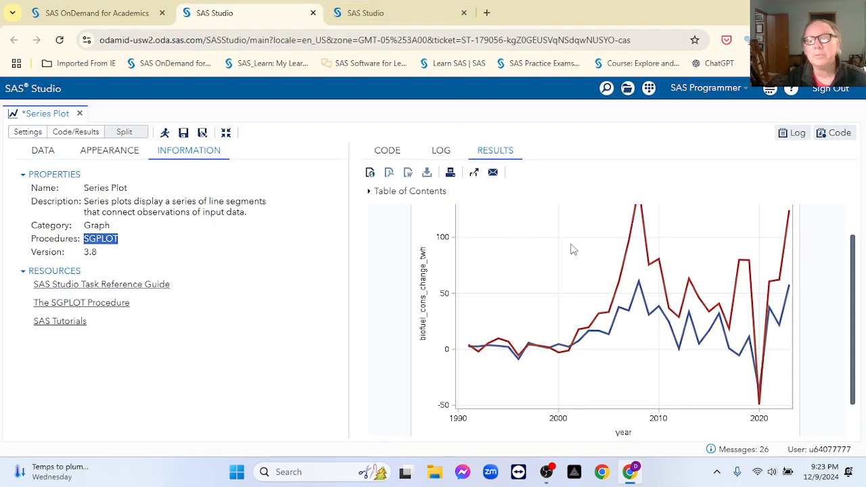
scroll(570, 250, "up", 1)
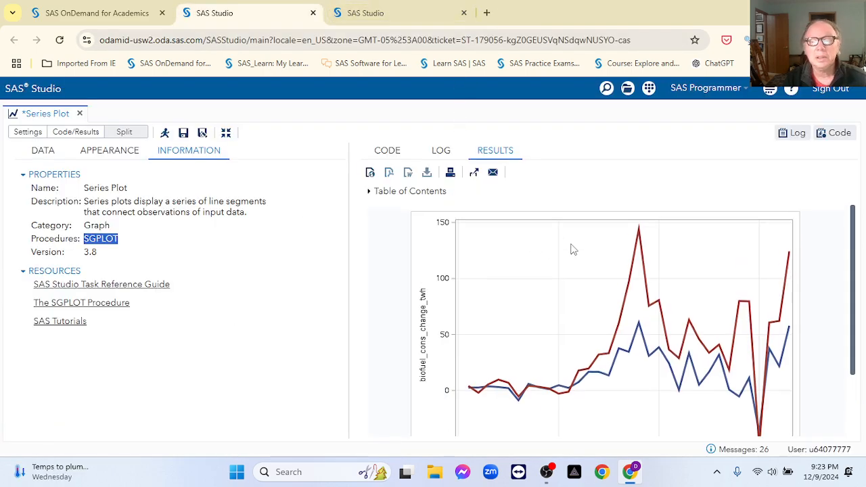
scroll(570, 250, "down", 1)
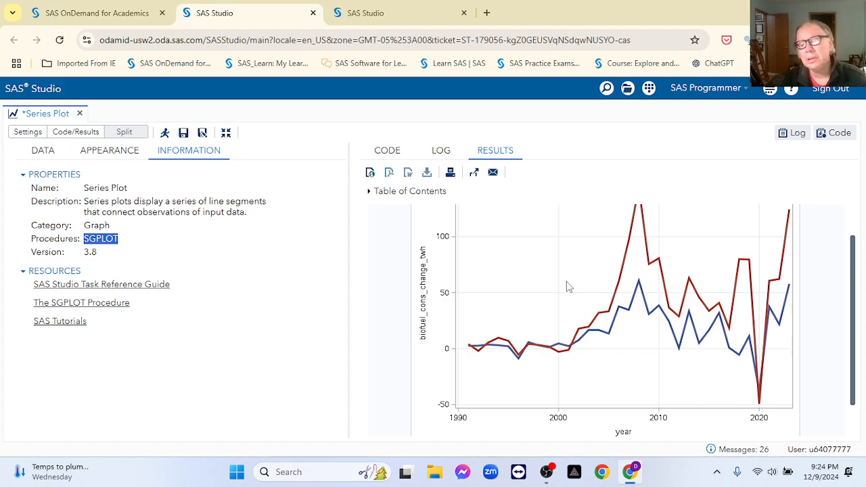
scroll(568, 287, "down", 1)
scroll(568, 287, "up", 2)
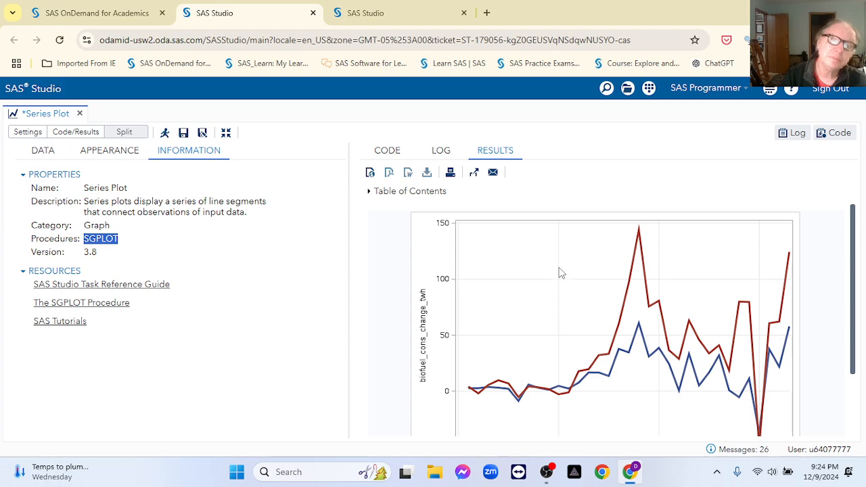
Step: In a new browser tab, go to GitHub and open the owid energy-data repository
left_click(486, 12)
type("gu")
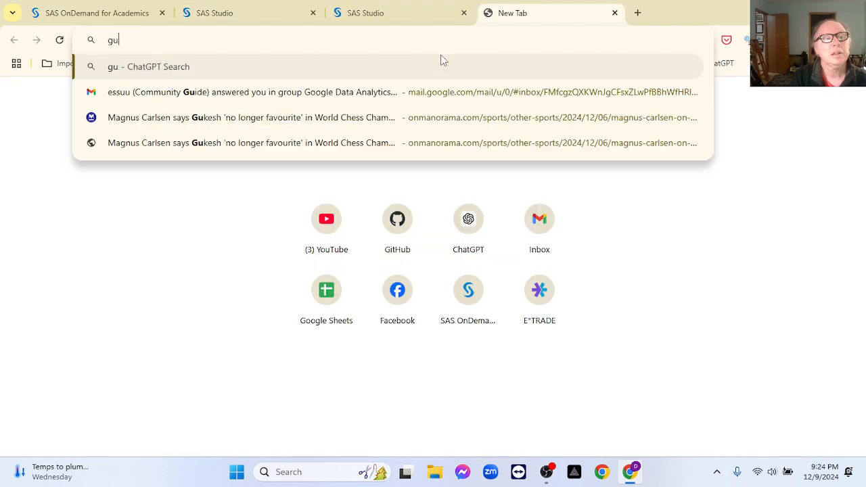
key("BackSpace")
key("BackSpace")
type("github.com")
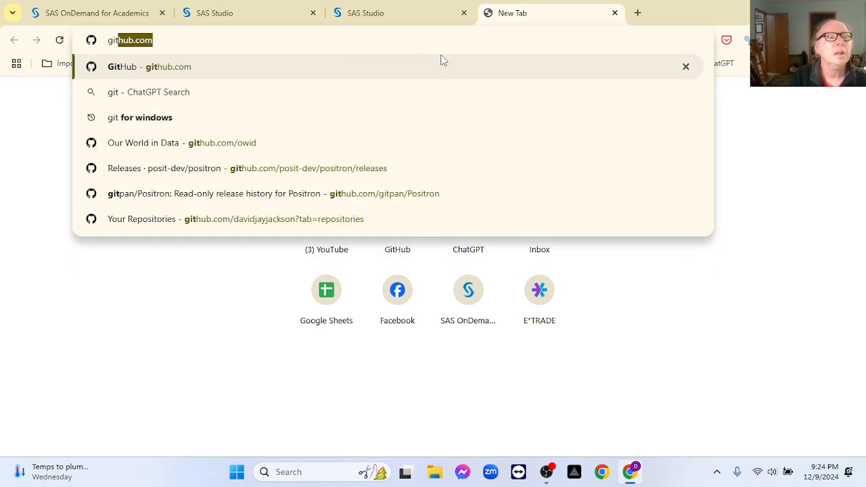
key("Return")
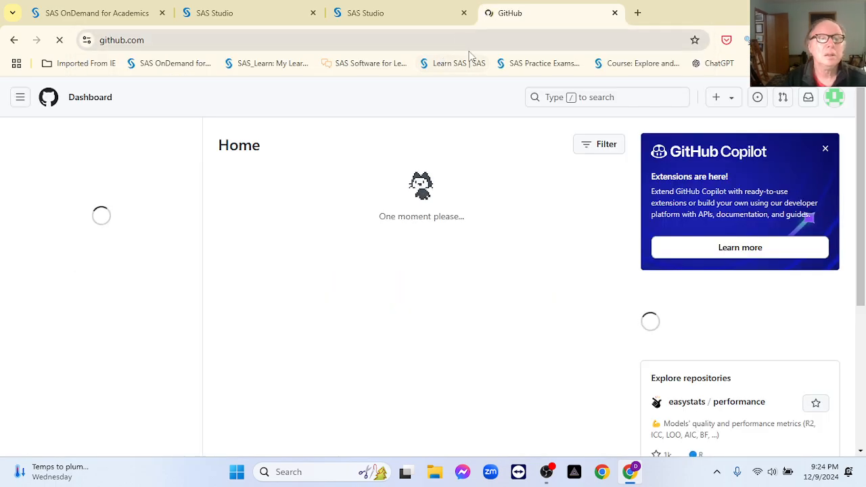
left_click(546, 98)
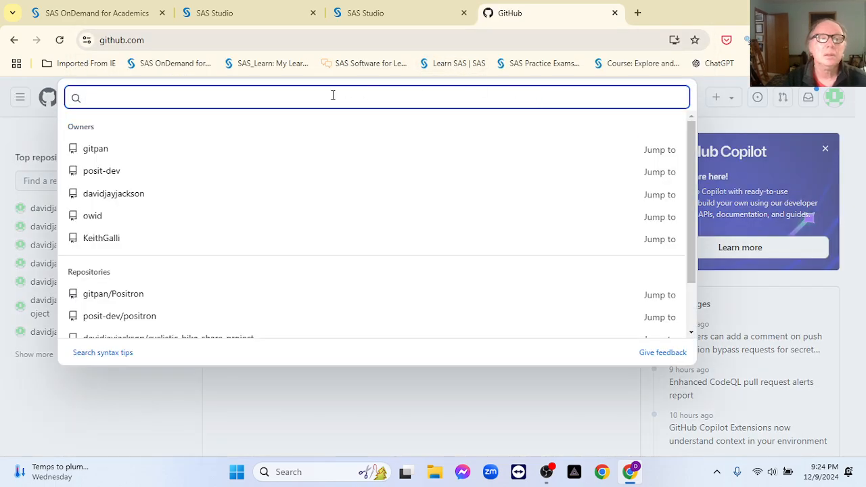
left_click(94, 218)
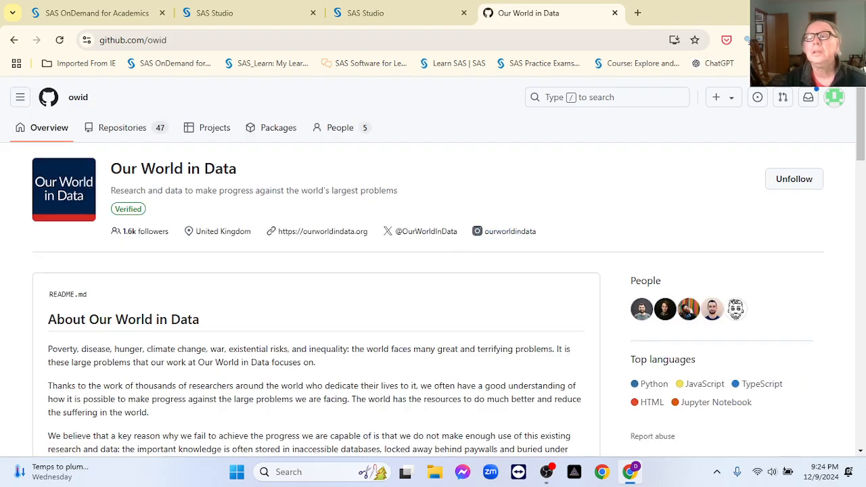
scroll(336, 329, "down", 6)
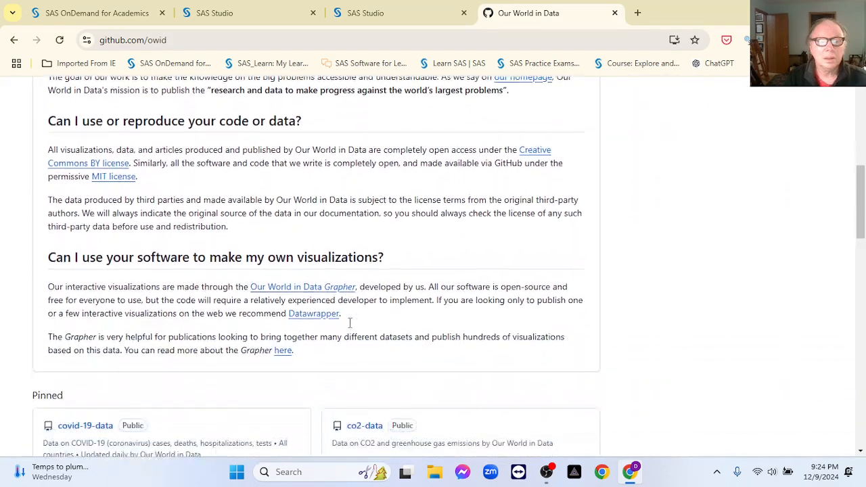
scroll(350, 323, "down", 2)
scroll(338, 332, "down", 1)
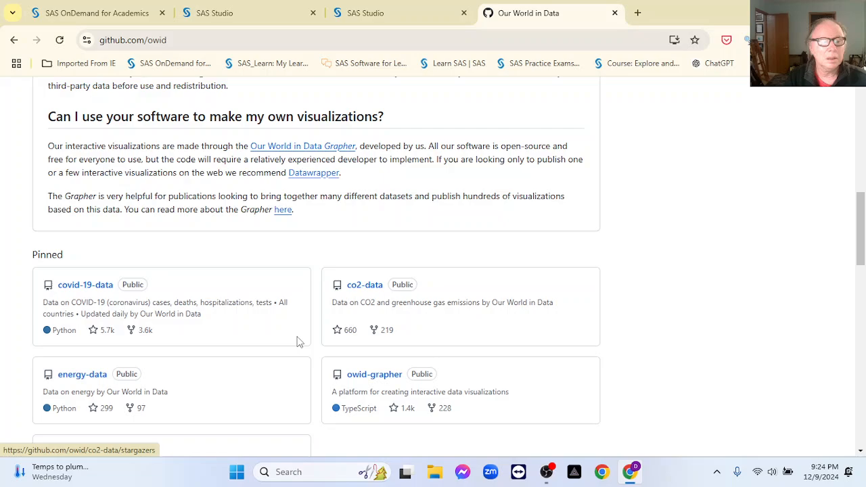
left_click(92, 373)
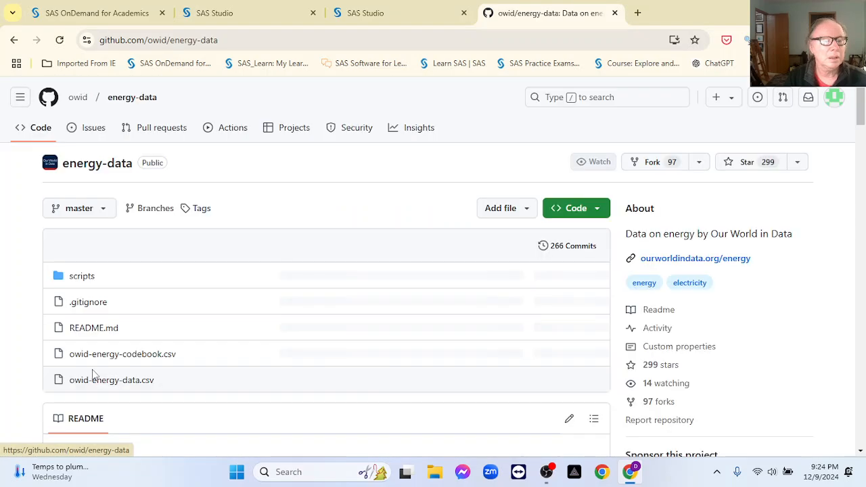
Step: Open owid-energy-codebook.csv and copy row 8's phrase 'Annual change in biofuel consumption'
left_click(117, 357)
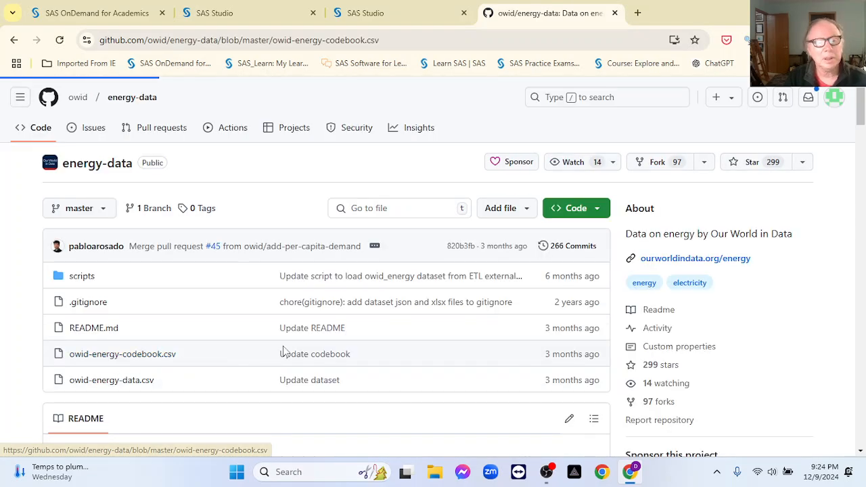
scroll(255, 342, "down", 1)
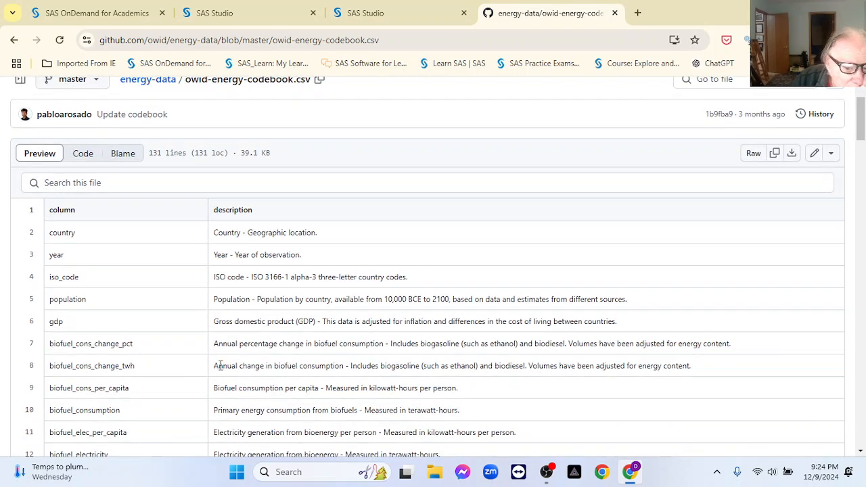
left_click_drag(214, 367, 346, 368)
key("ctrl+c")
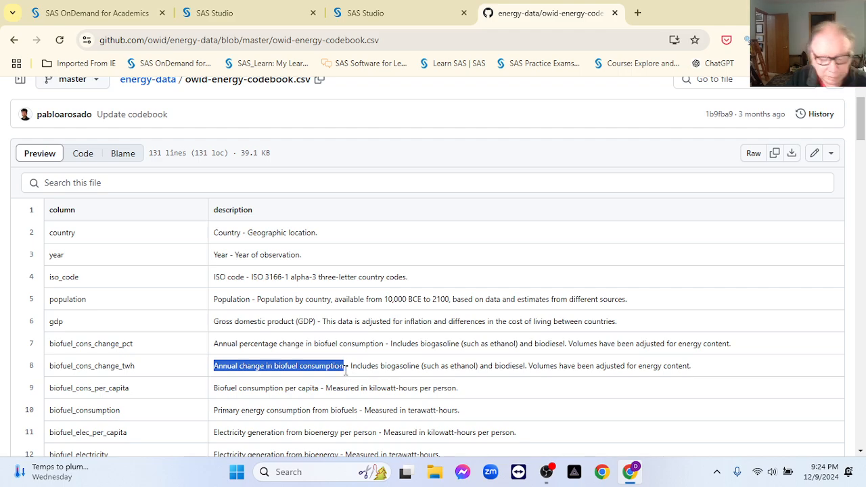
left_click(388, 15)
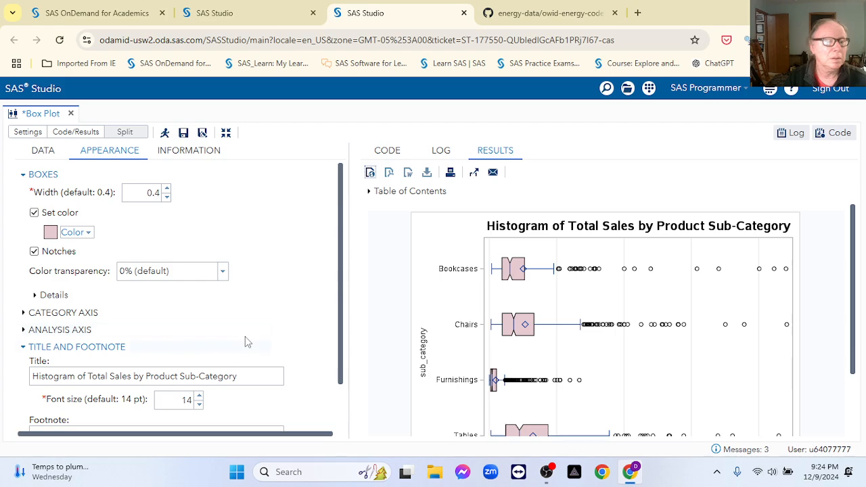
Step: Close the leftover Box Plot task and return to the Series Plot task
left_click(464, 13)
left_click(484, 129)
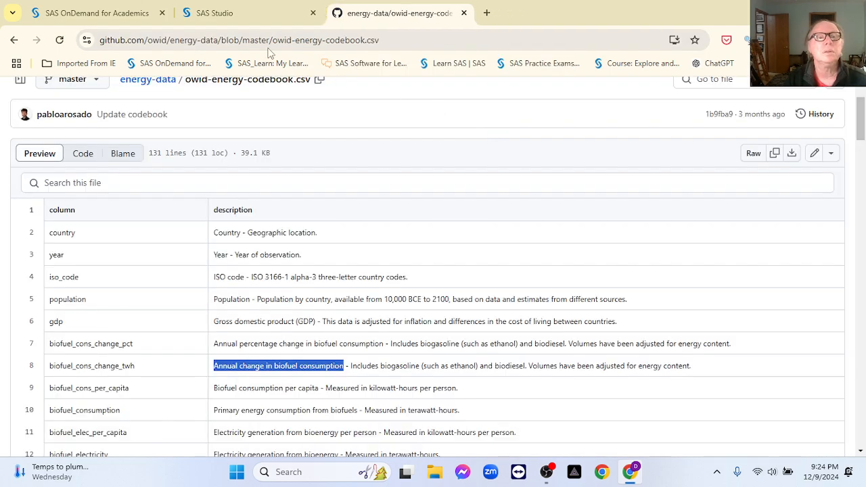
left_click(264, 19)
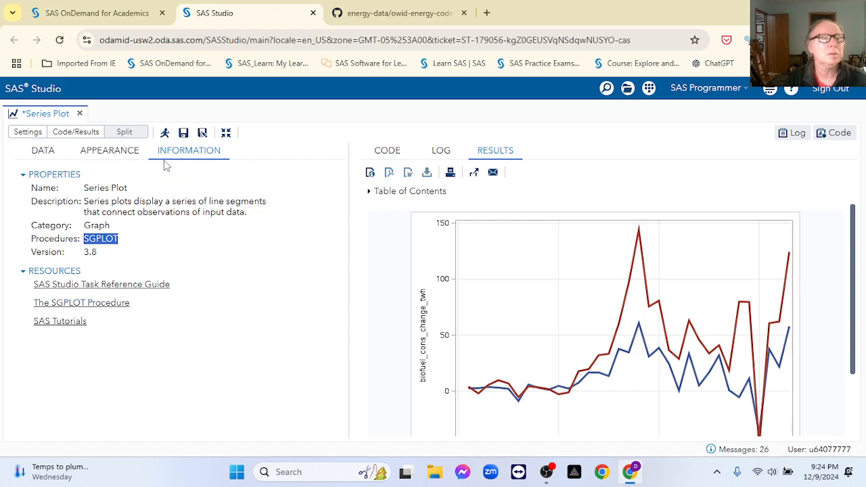
Step: Paste 'Annual change in biofuel consumption' as the series plot's title
left_click(120, 157)
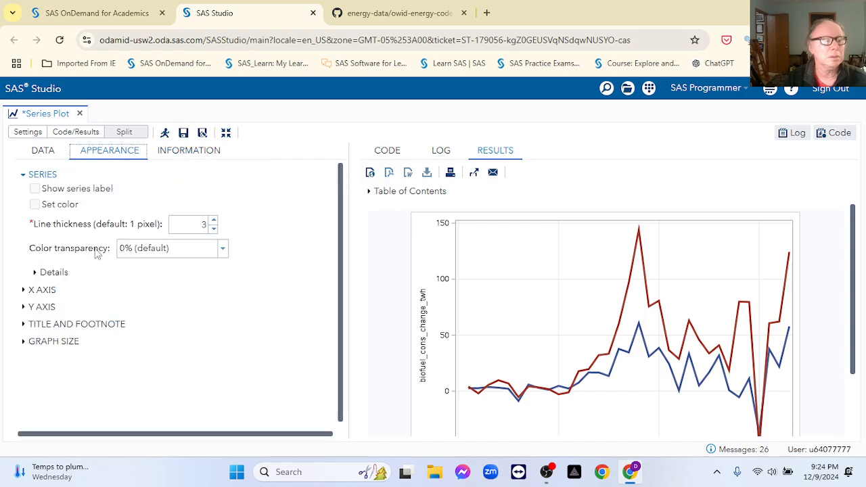
left_click(26, 326)
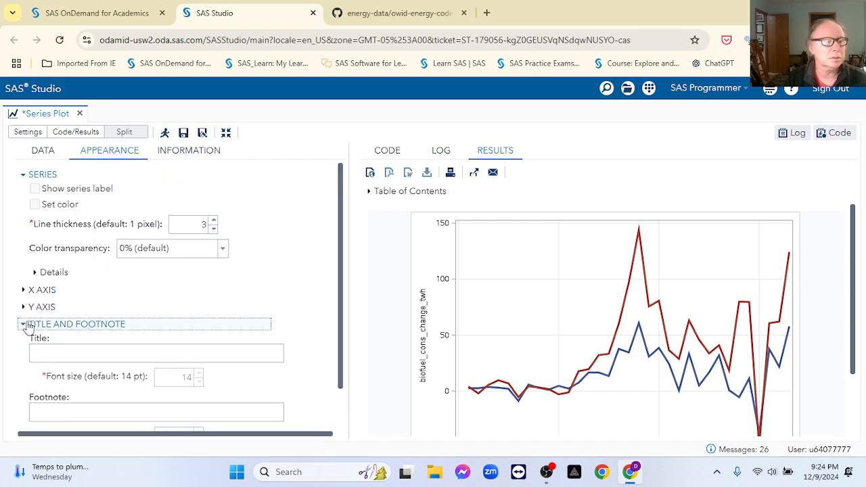
left_click(140, 325)
left_click(84, 353)
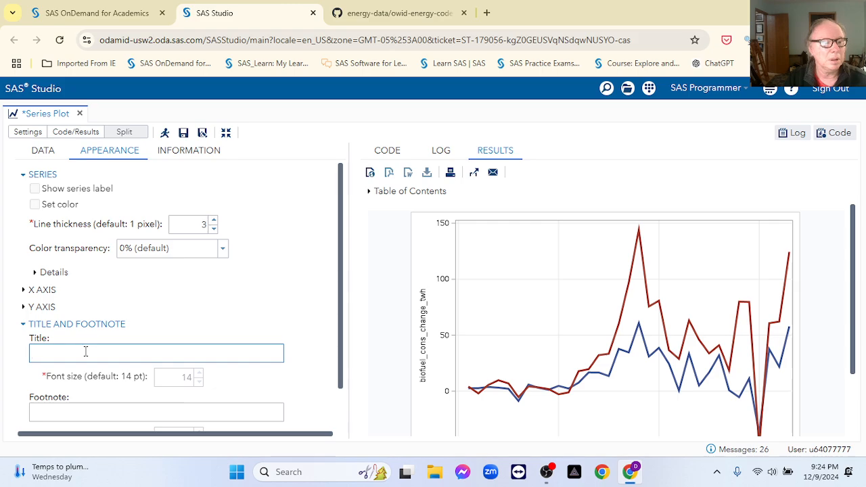
key("ctrl+v")
scroll(217, 318, "down", 1)
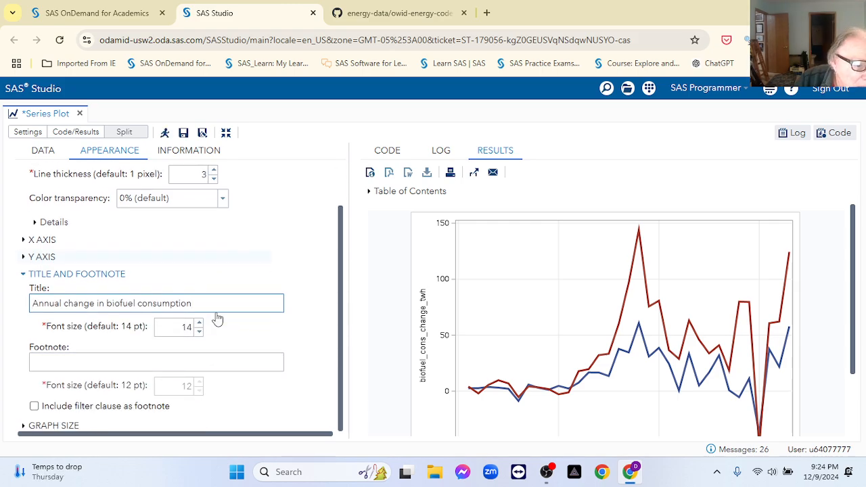
scroll(217, 319, "up", 1)
scroll(217, 319, "down", 1)
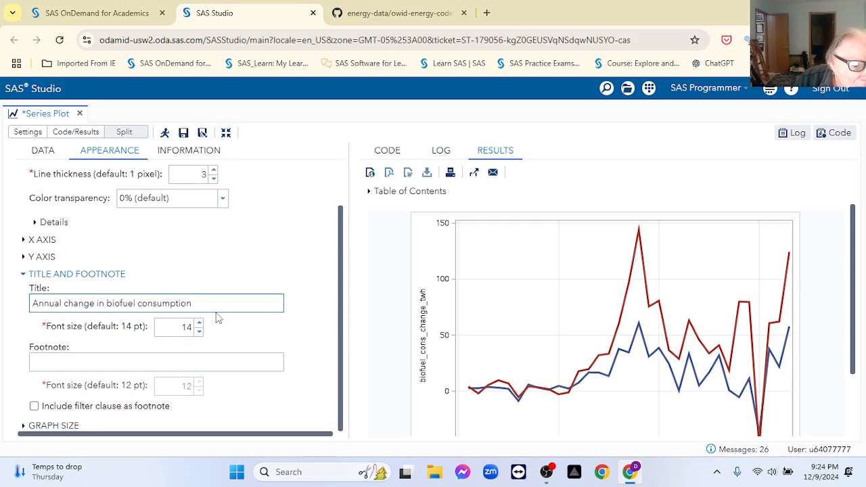
scroll(217, 318, "up", 1)
scroll(217, 318, "down", 1)
scroll(217, 319, "up", 1)
scroll(214, 315, "down", 1)
scroll(268, 377, "up", 2)
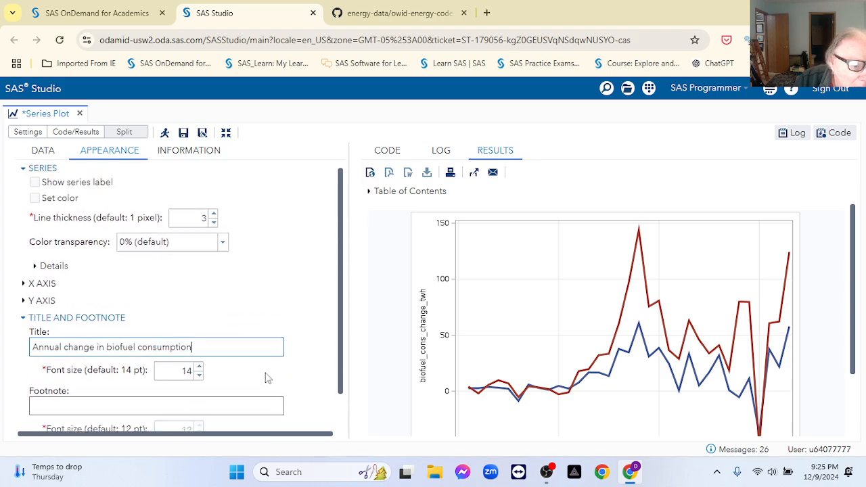
scroll(308, 382, "down", 2)
scroll(342, 401, "down", 1)
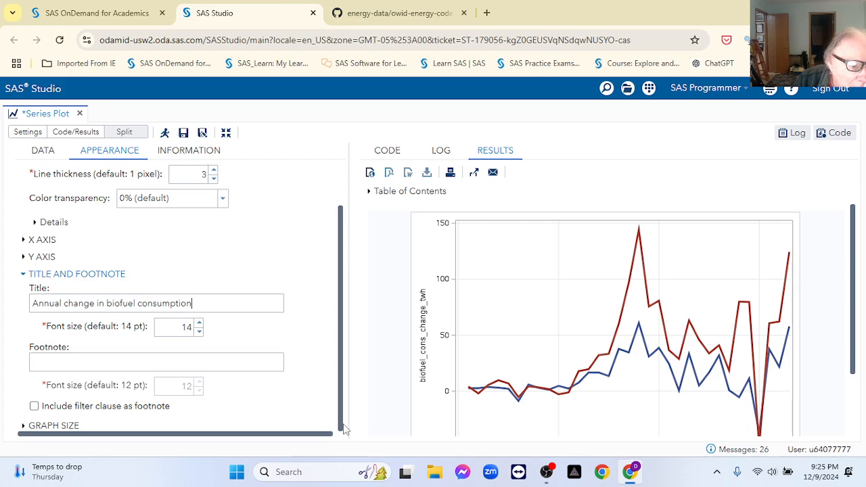
Step: Copy the remaining codebook description, 'Includes biogasoline … energy content', from row 8
left_click(384, 13)
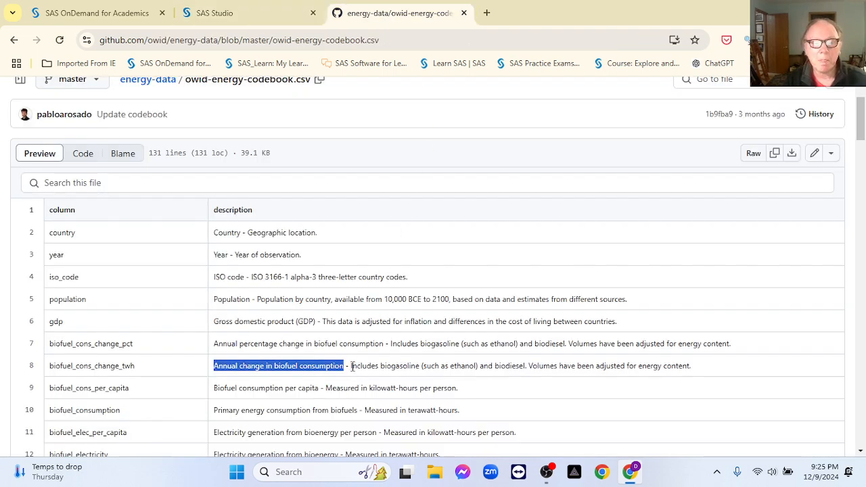
left_click_drag(351, 366, 694, 375)
key("ctrl+c")
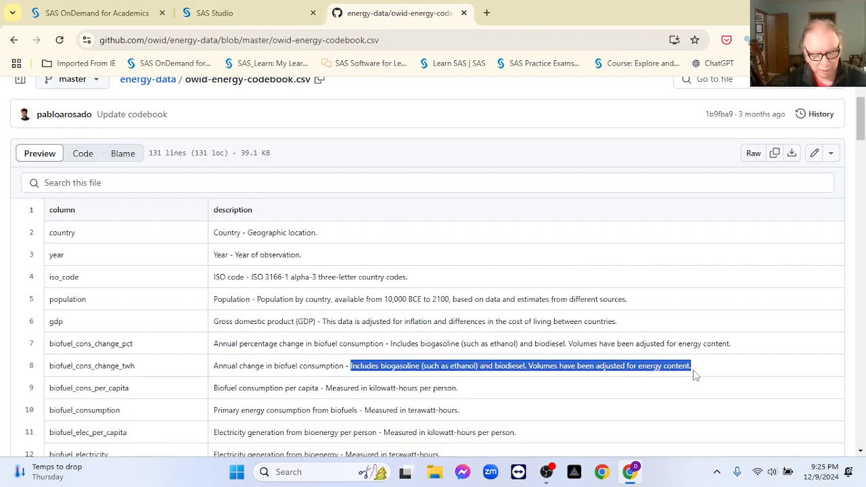
left_click(217, 13)
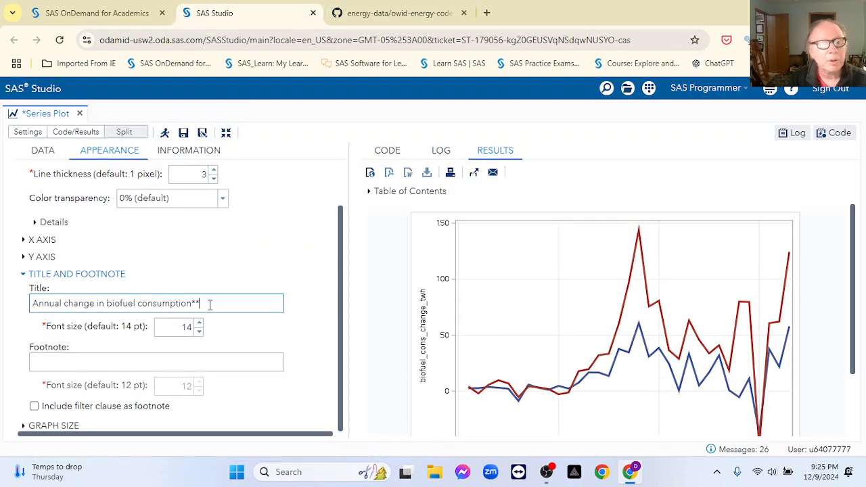
Step: Enter a footnote of '**' followed by the pasted codebook note, and rerun the plot
left_click(59, 361)
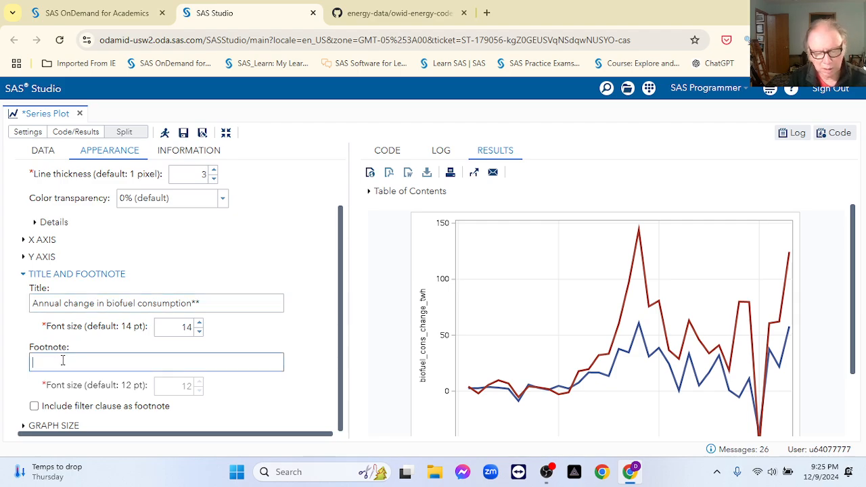
type("**")
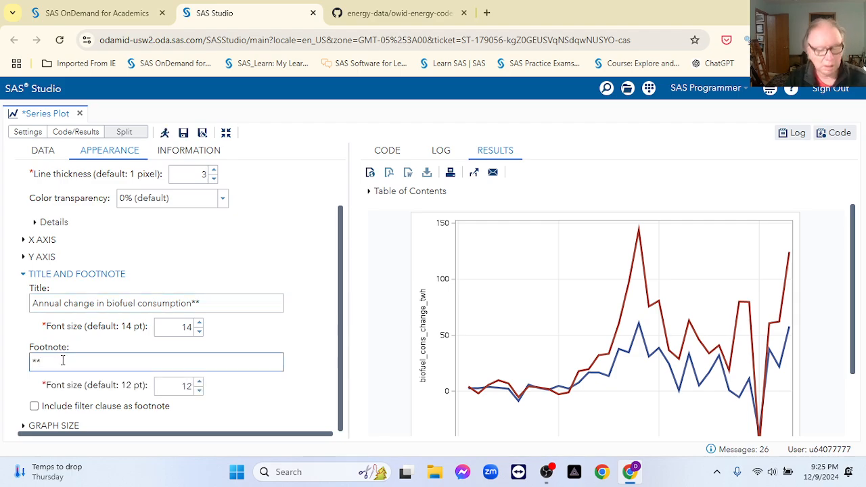
key("ctrl+v")
left_click(290, 413)
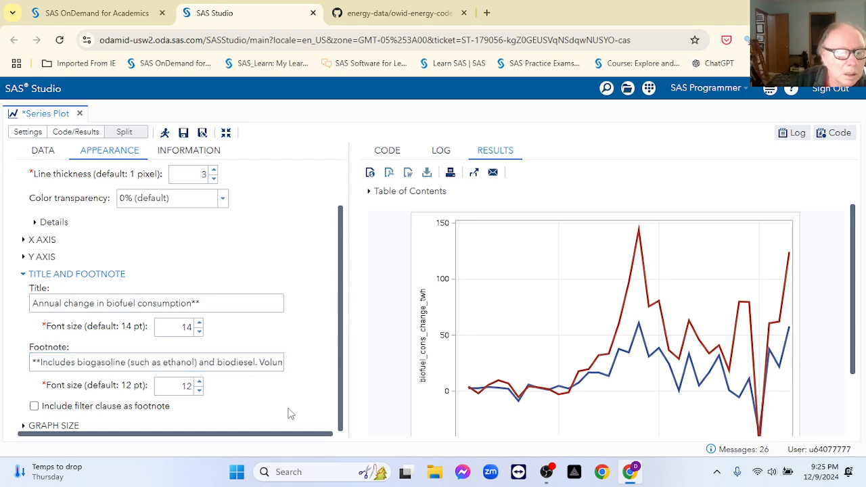
left_click(226, 132)
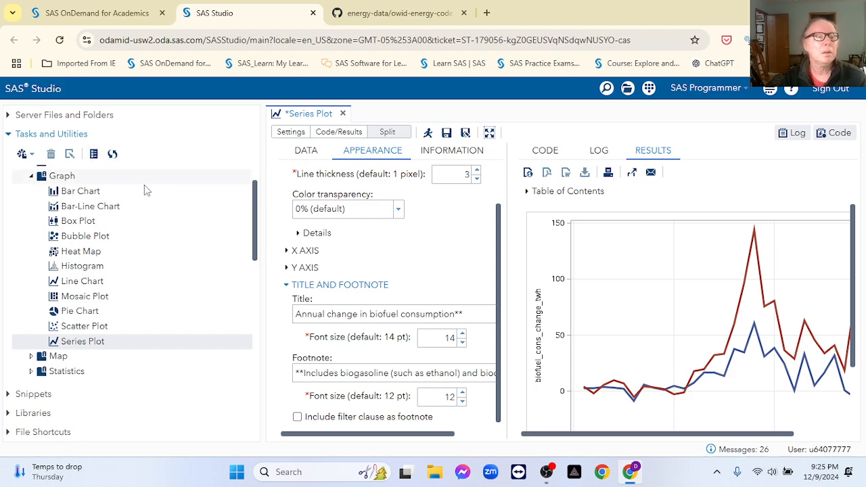
left_click(427, 133)
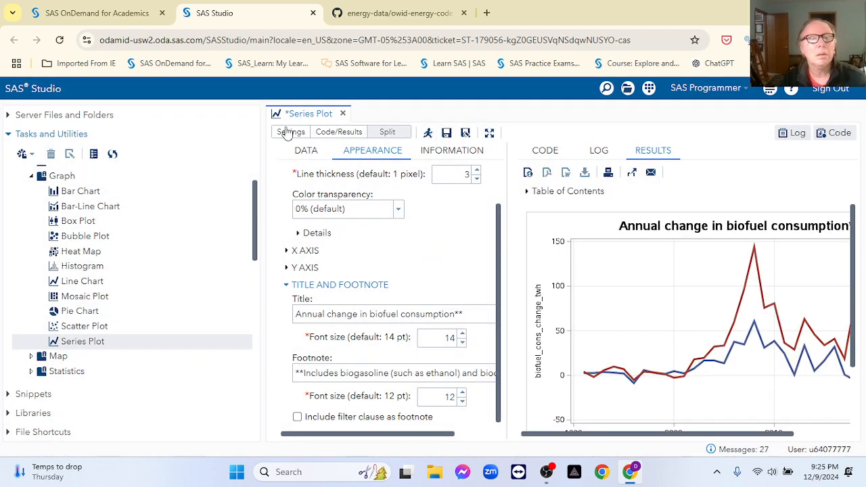
left_click(489, 133)
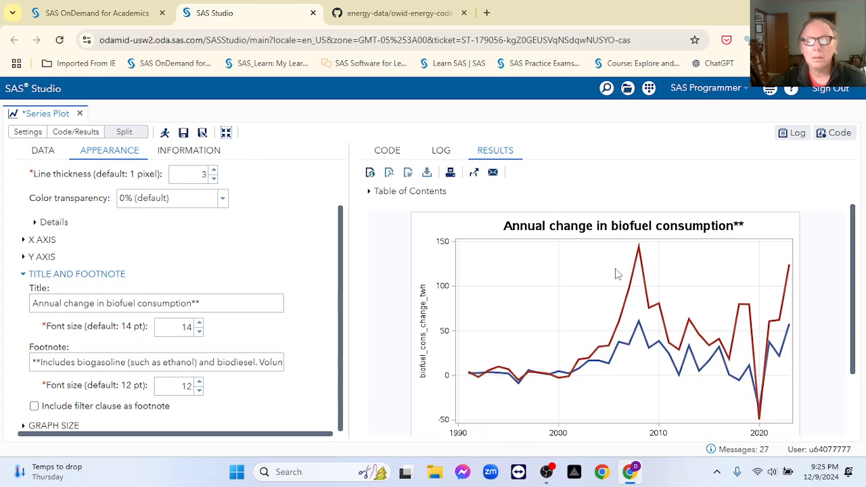
scroll(619, 276, "down", 2)
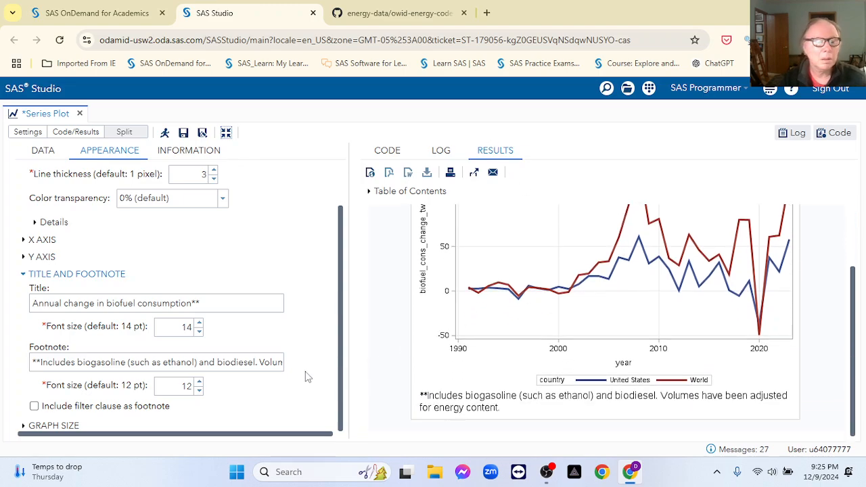
left_click(198, 392)
left_click(199, 392)
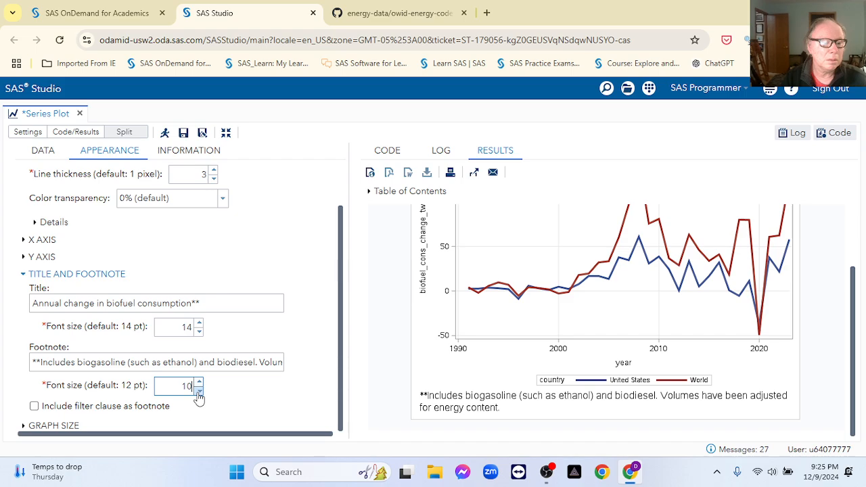
left_click(164, 133)
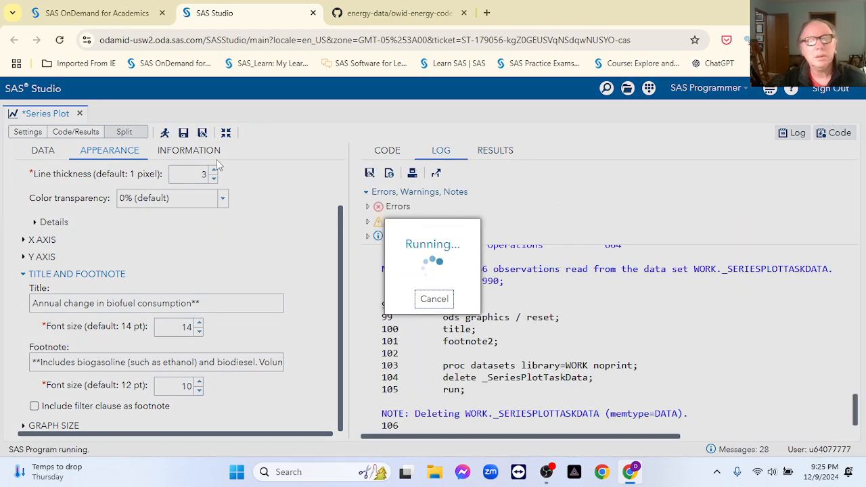
scroll(663, 326, "down", 1)
scroll(663, 326, "down", 1)
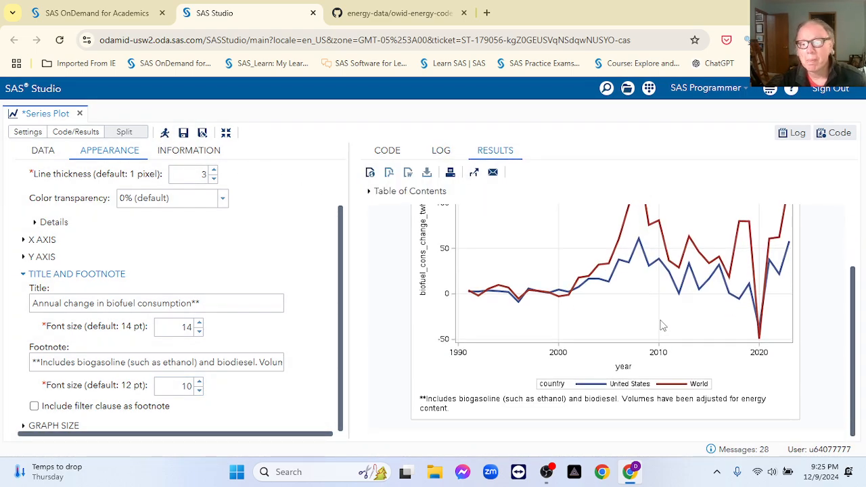
scroll(663, 326, "up", 2)
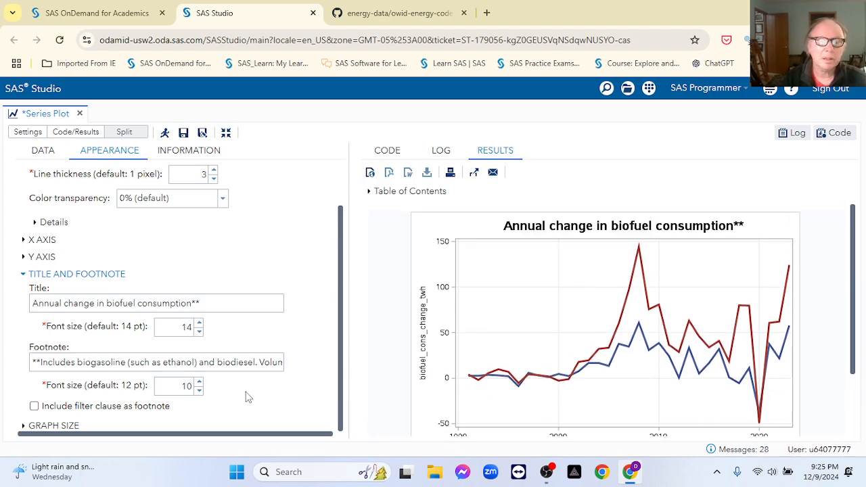
scroll(462, 398, "down", 2)
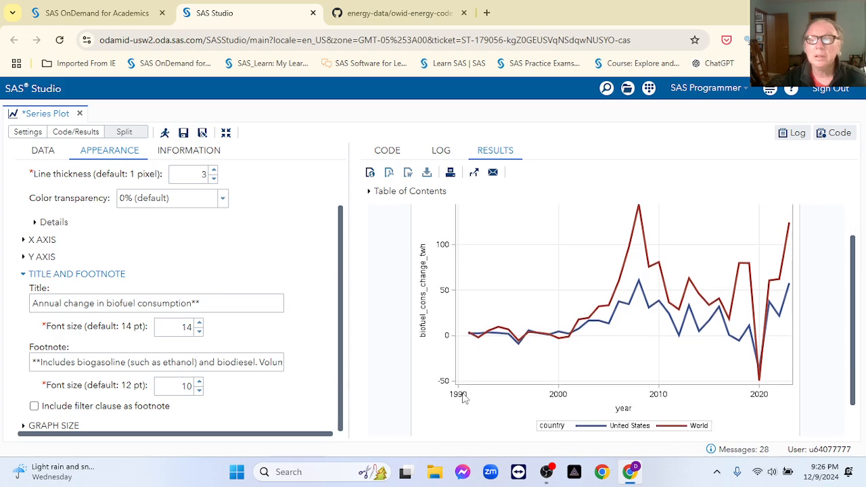
scroll(464, 399, "up", 2)
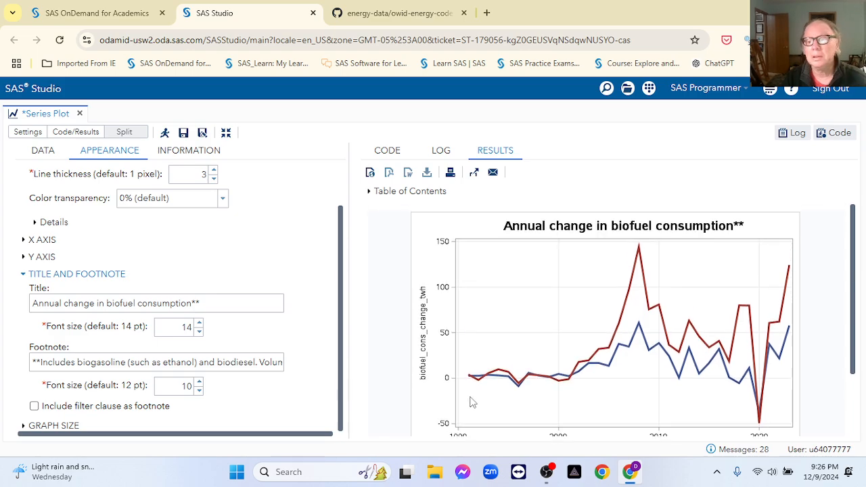
scroll(468, 400, "down", 3)
scroll(471, 402, "up", 3)
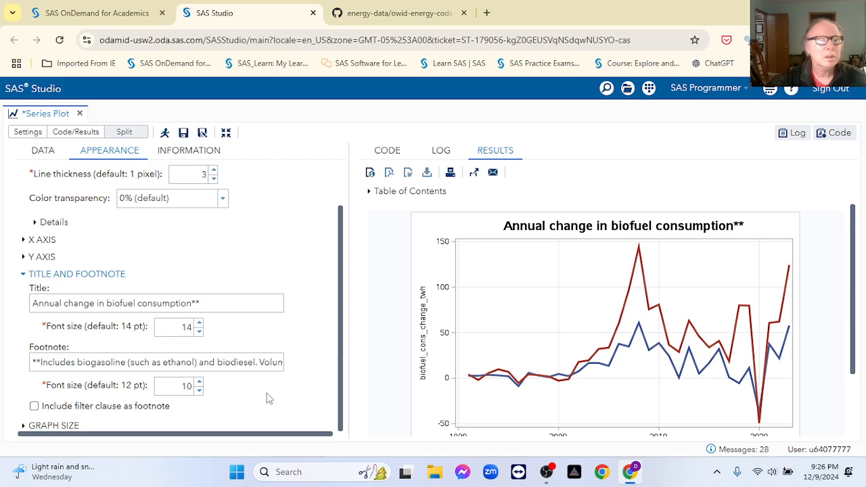
scroll(467, 403, "down", 1)
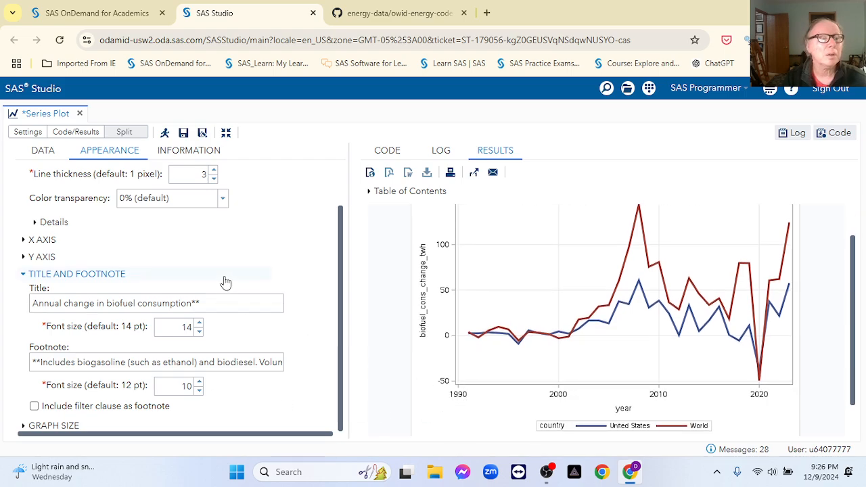
Step: Check the Data settings' additional roles, then rerun the plot titled 'Annual change in biofuel consumption**'
left_click(42, 151)
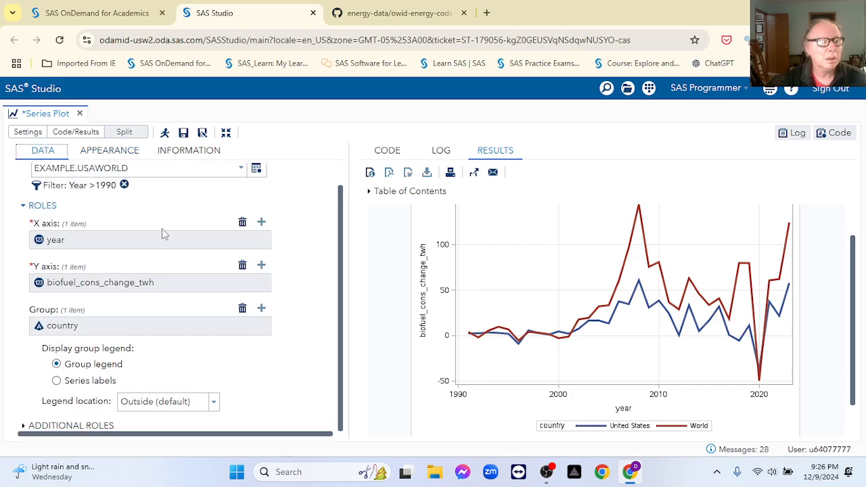
left_click(22, 426)
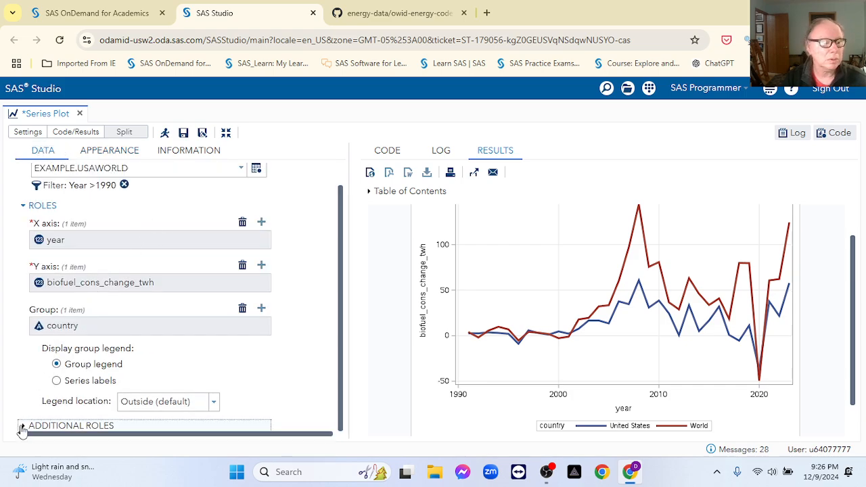
scroll(162, 389, "down", 1)
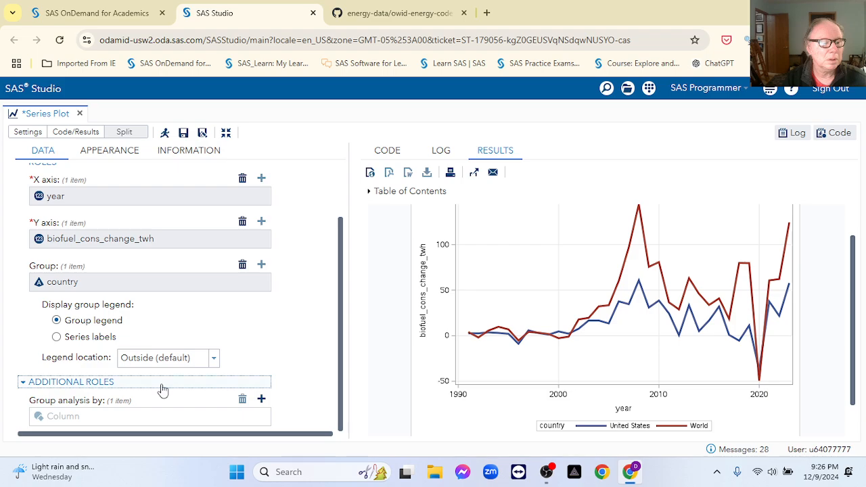
left_click(23, 382)
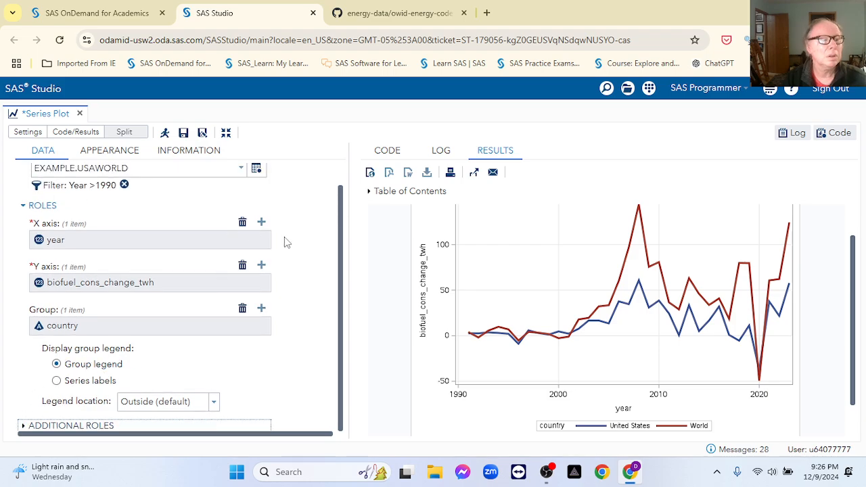
left_click(225, 137)
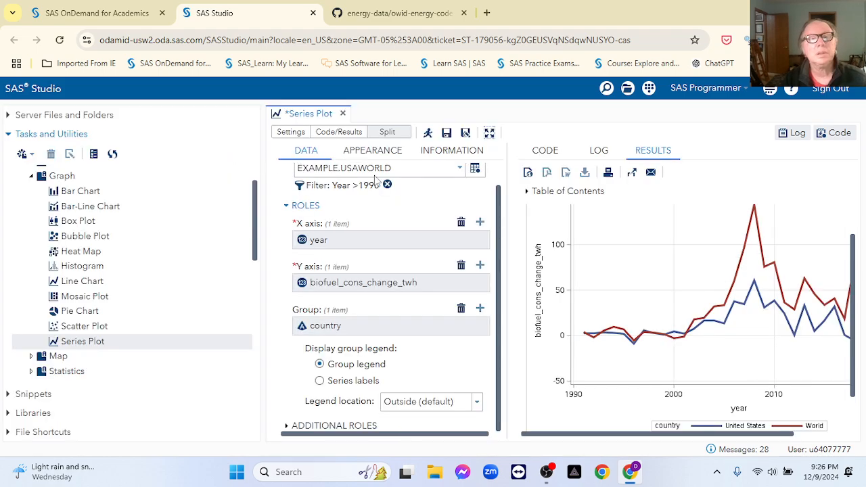
left_click(489, 132)
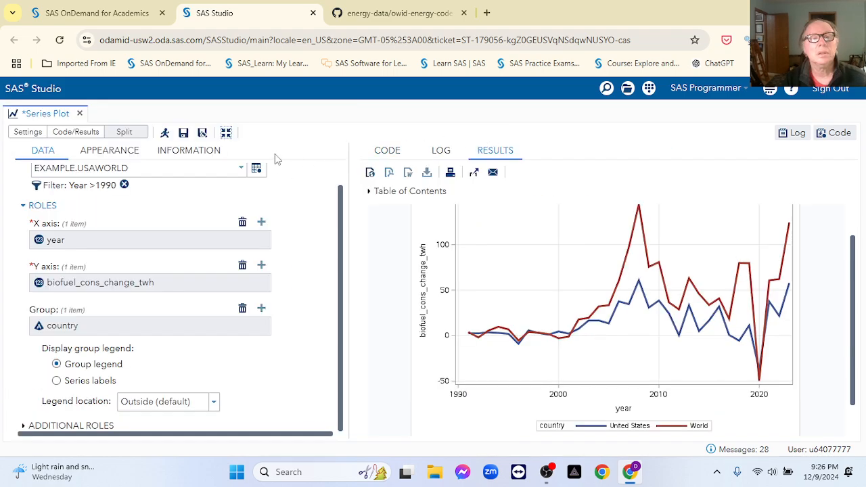
left_click(164, 134)
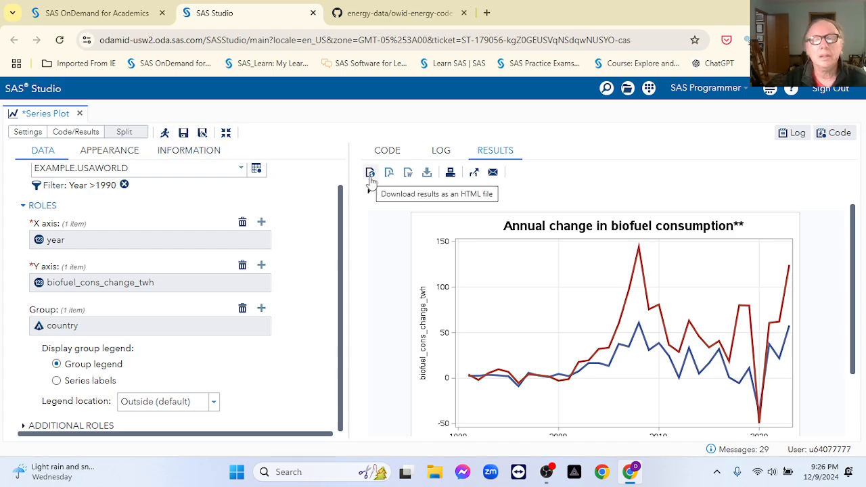
Step: Save the plot image from a separate results tab as download (1).png, then close that tab
left_click(474, 174)
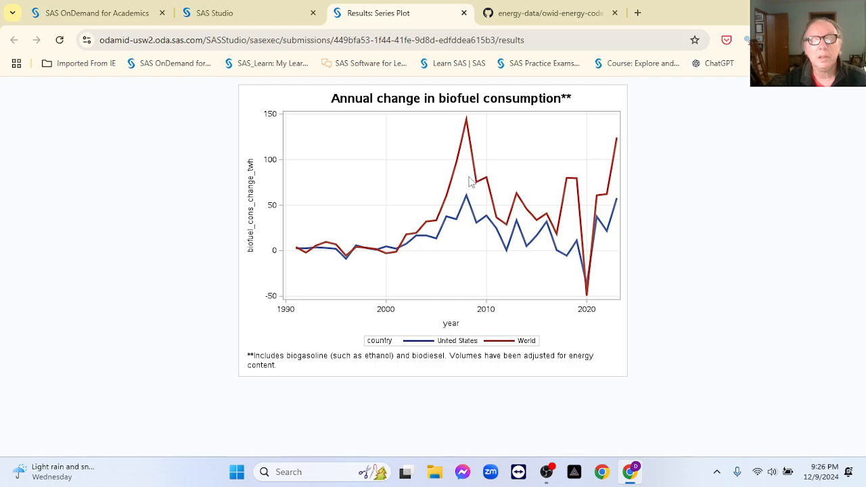
right_click(415, 162)
left_click(471, 197)
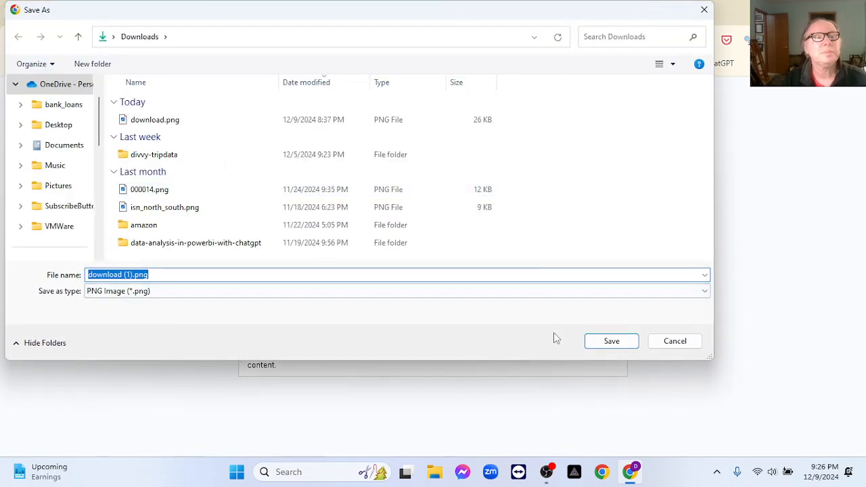
left_click(599, 346)
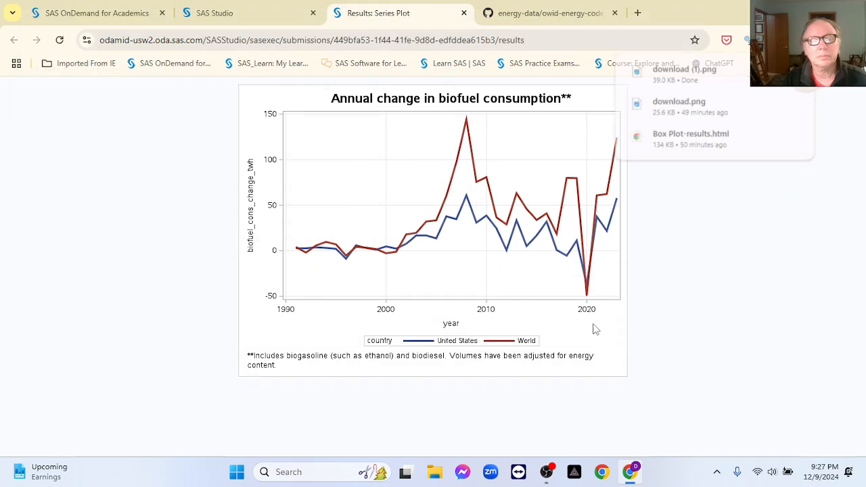
left_click(464, 14)
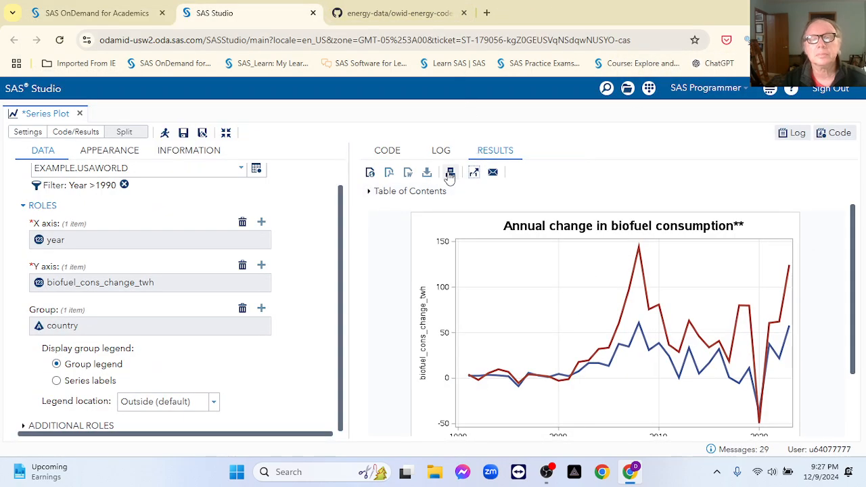
Step: Email the HTML results to the recipient with subject 'Hello World', then bring OBS Studio forward
left_click(493, 174)
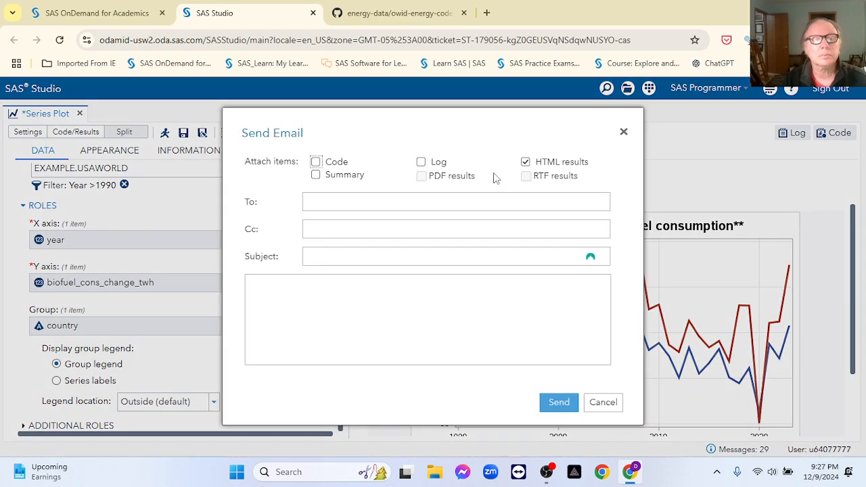
left_click(453, 197)
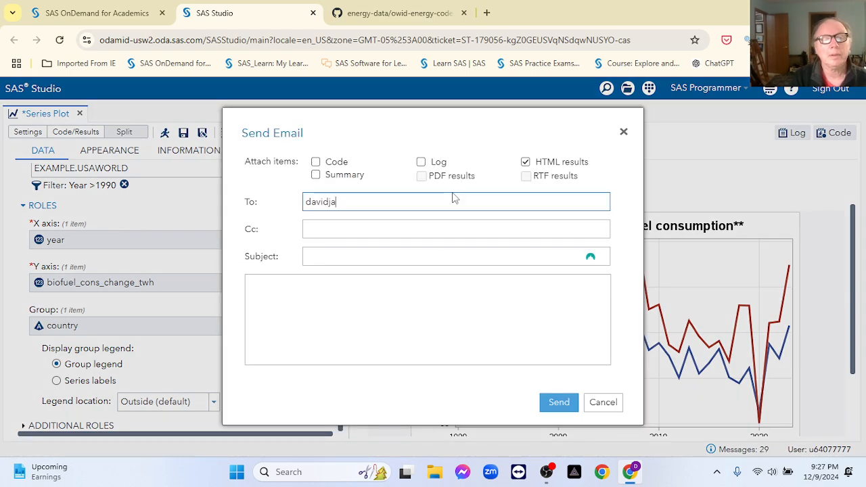
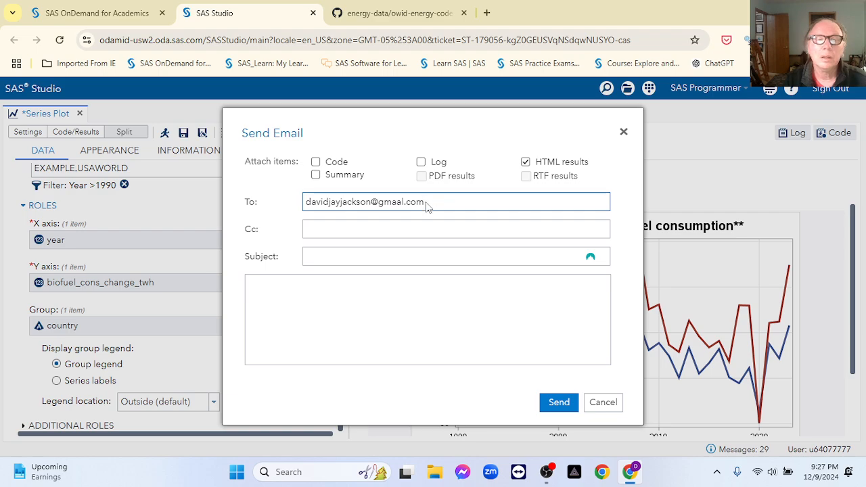
left_click(335, 257)
type("Hel")
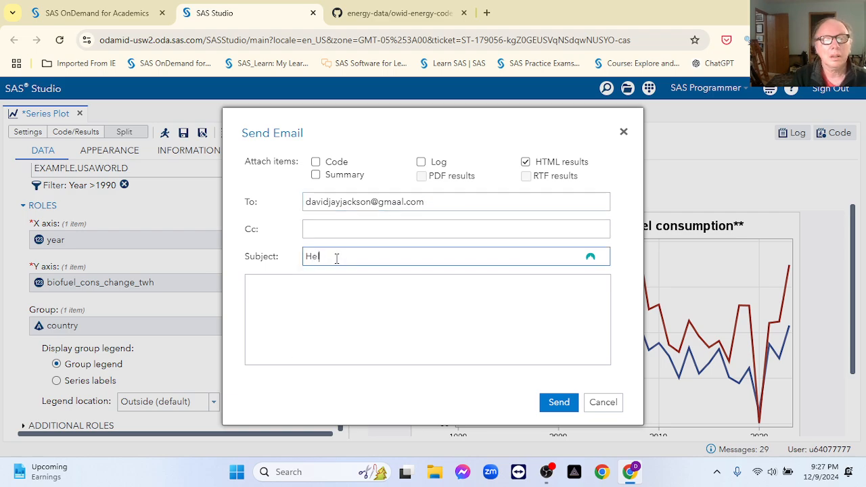
type("lo World")
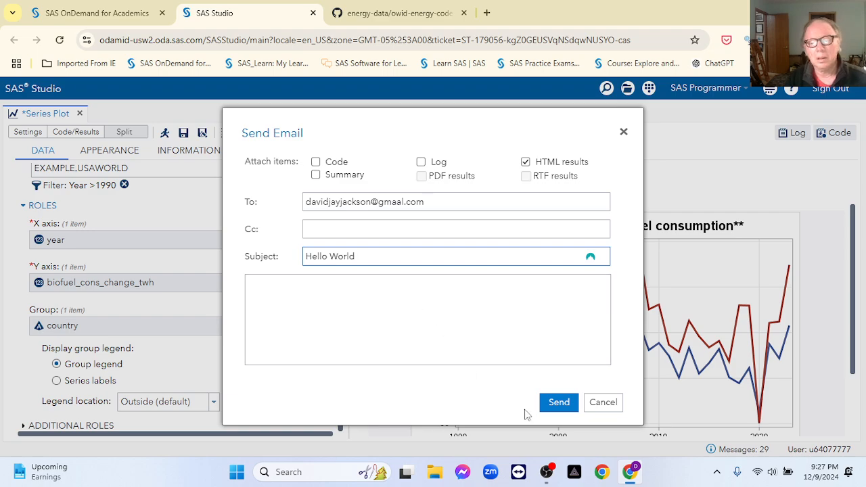
left_click(549, 405)
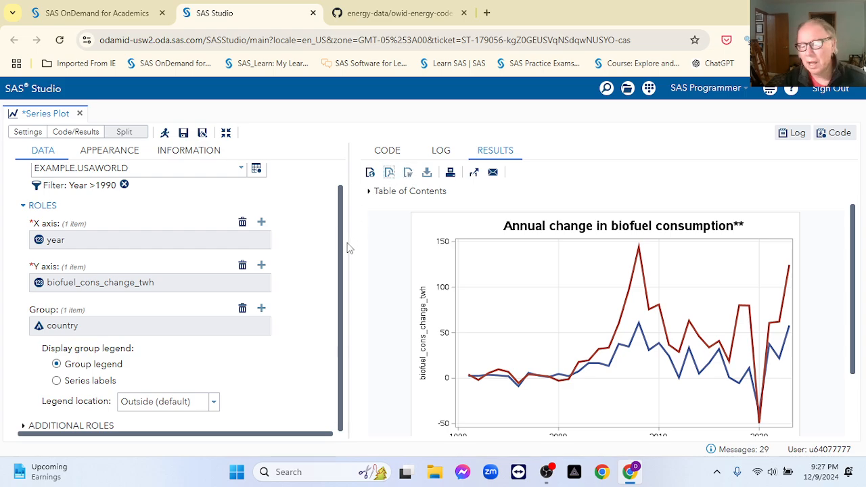
left_click(546, 473)
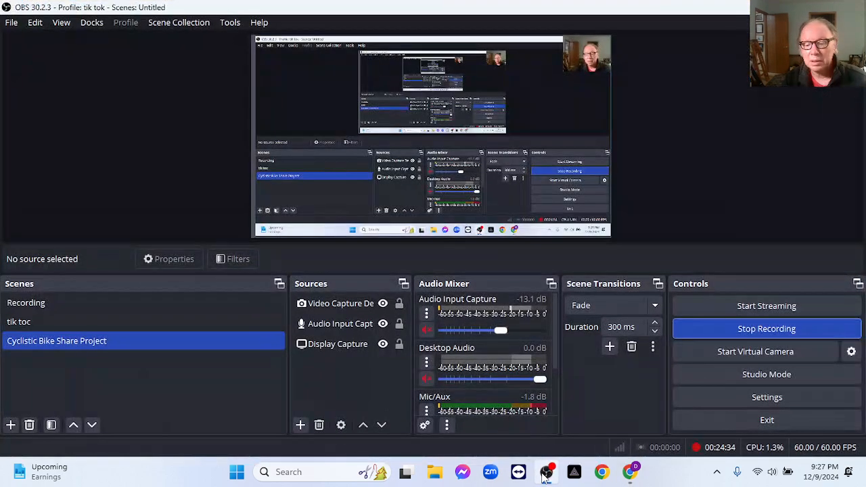